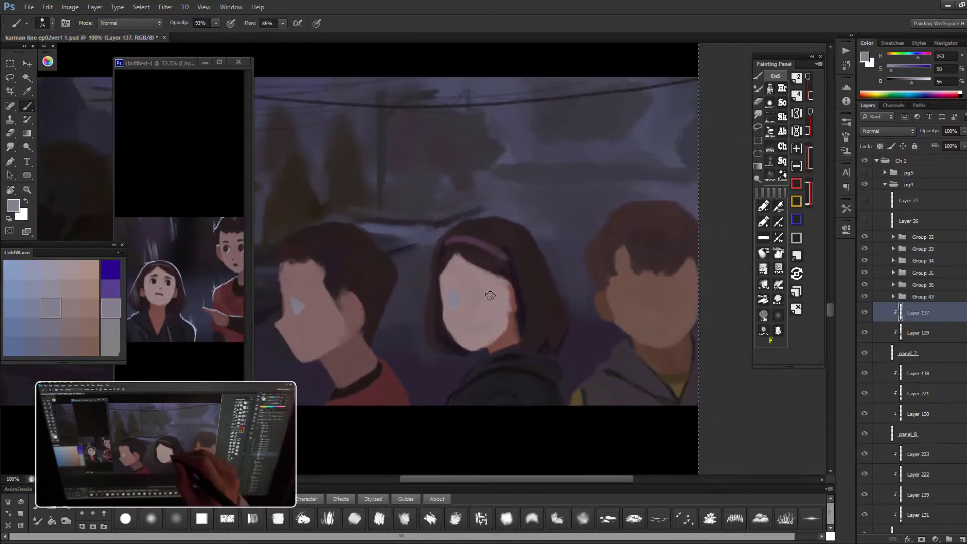
- Paint the left boy's second eye dot, sampling brown and pink skin tones
click(639, 291)
alt+click(610, 292)
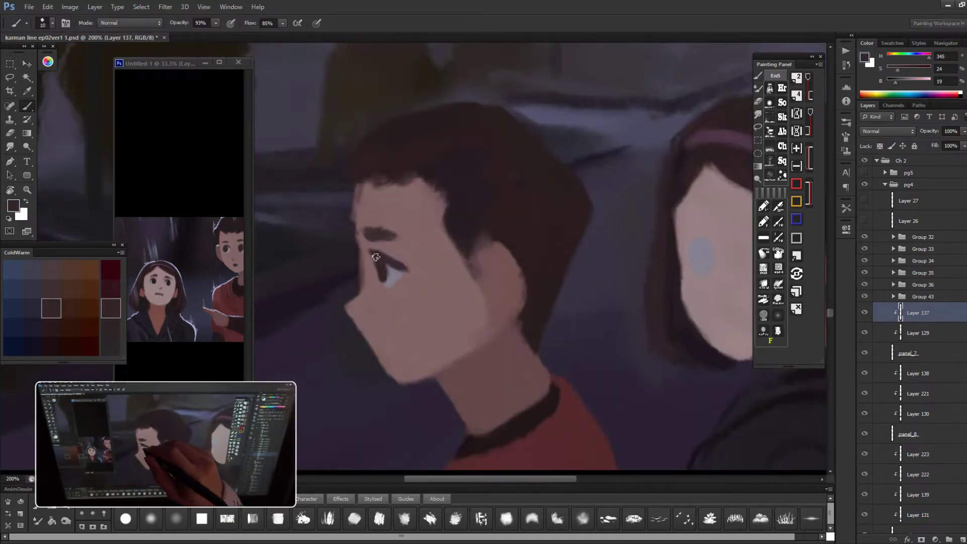
alt+click(443, 318)
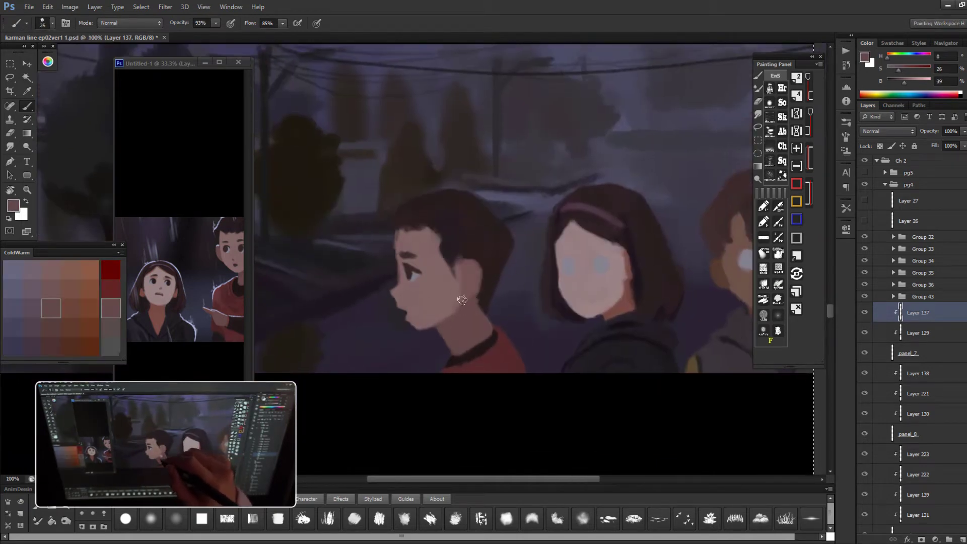
alt+click(396, 262)
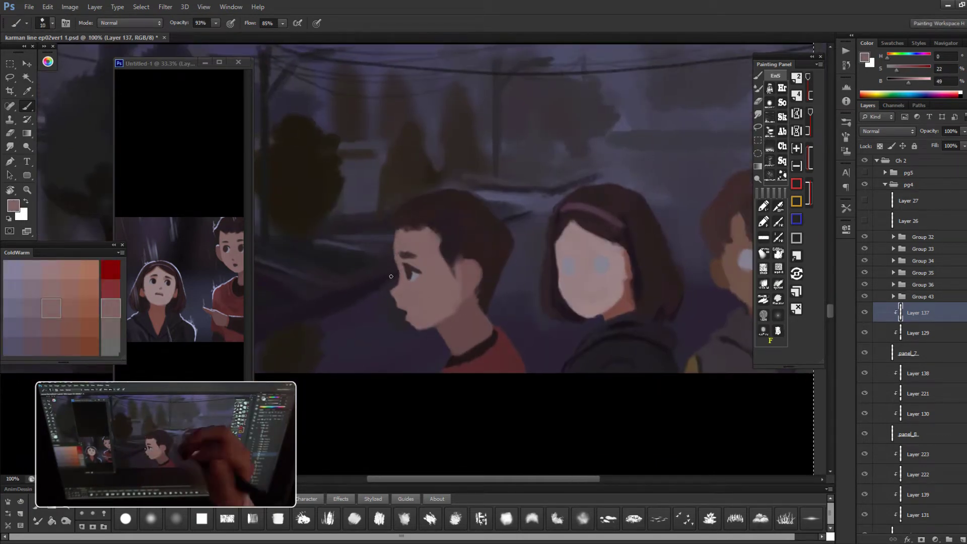
key(l)
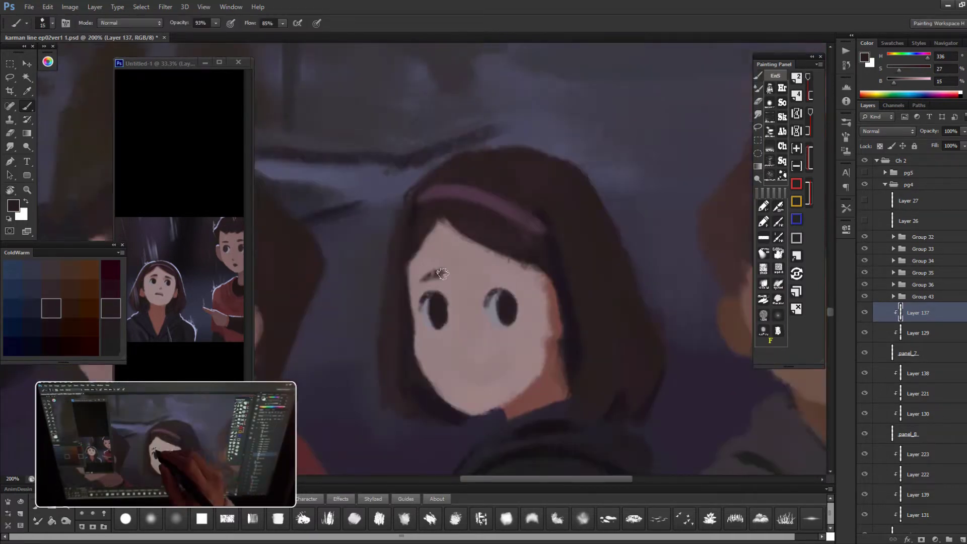
- Paint the girl's two eyebrows and face details in her pinkish skin tones with a smaller brush
drag(478, 270, 508, 271)
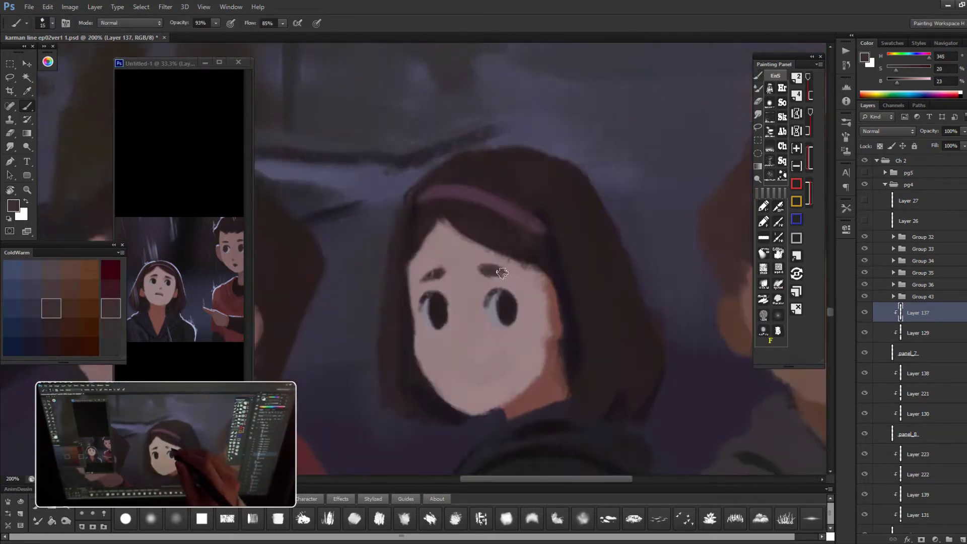
drag(425, 277, 441, 269)
alt+click(531, 283)
key(ctrl+minus)
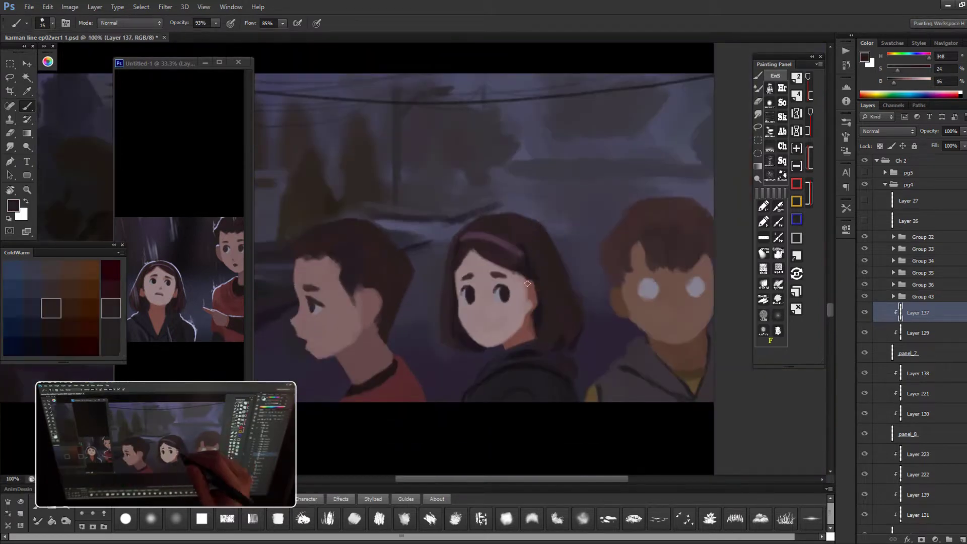
alt+click(496, 323)
key(bracketleft)
key(bracketleft)
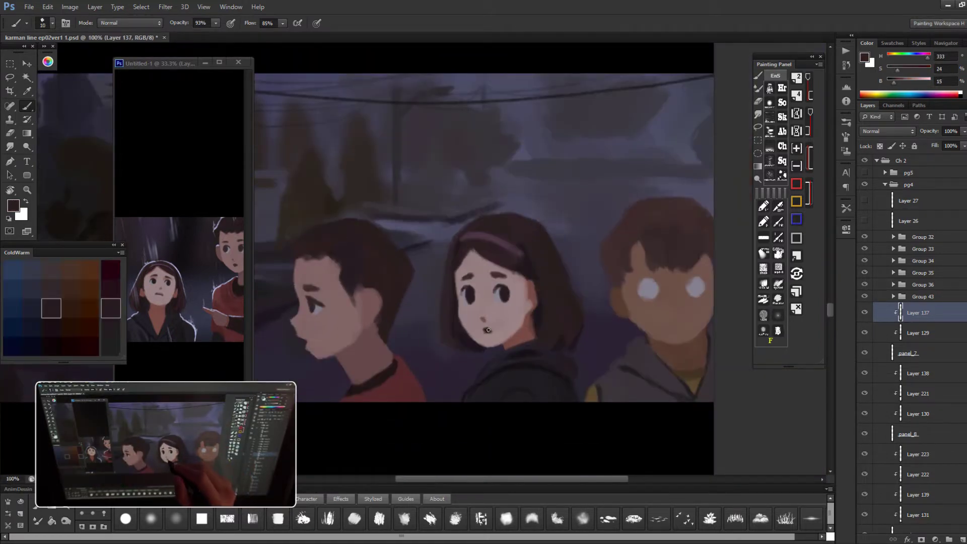
key(shift+ctrl+x)
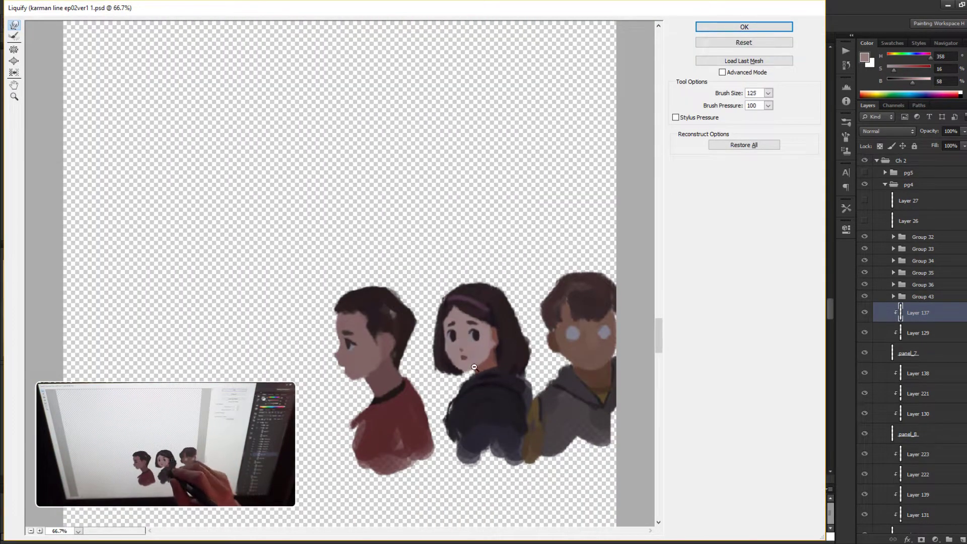
- Liquify the faces, scale a copied piece to 93.55%, and paint the right boy's dark mouth
key(Return)
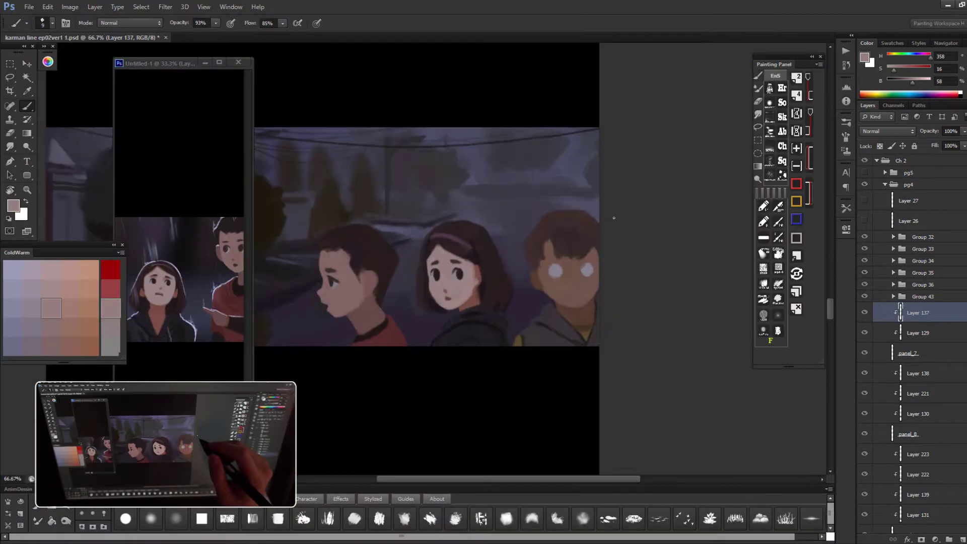
key(shift+ctrl+x)
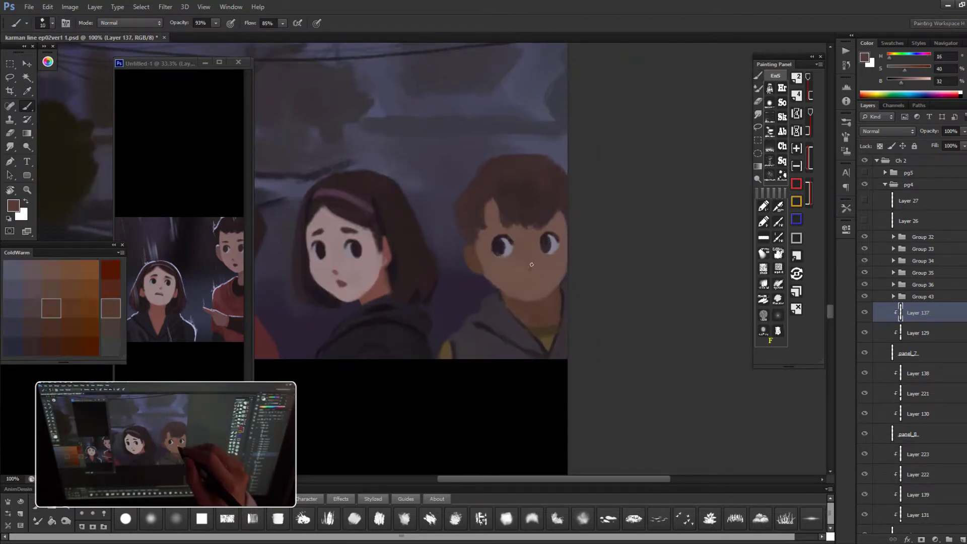
key(ctrl+j)
key(ctrl+t)
drag(584, 240, 579, 242)
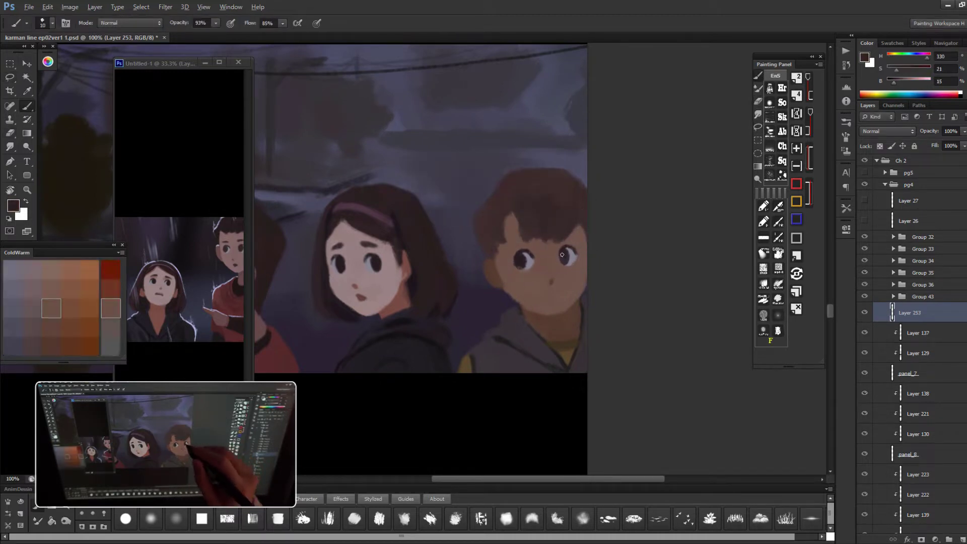
drag(546, 293, 559, 293)
alt+click(570, 288)
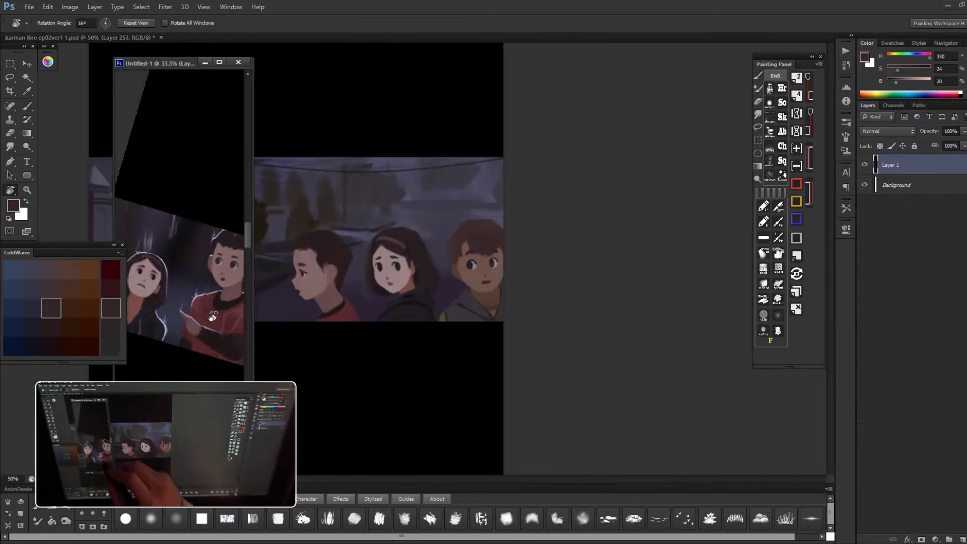
- Merge the scaled piece into Layer 137 and Liquify-warp the left boy's head and body
key(ctrl+e)
key(shift+ctrl+x)
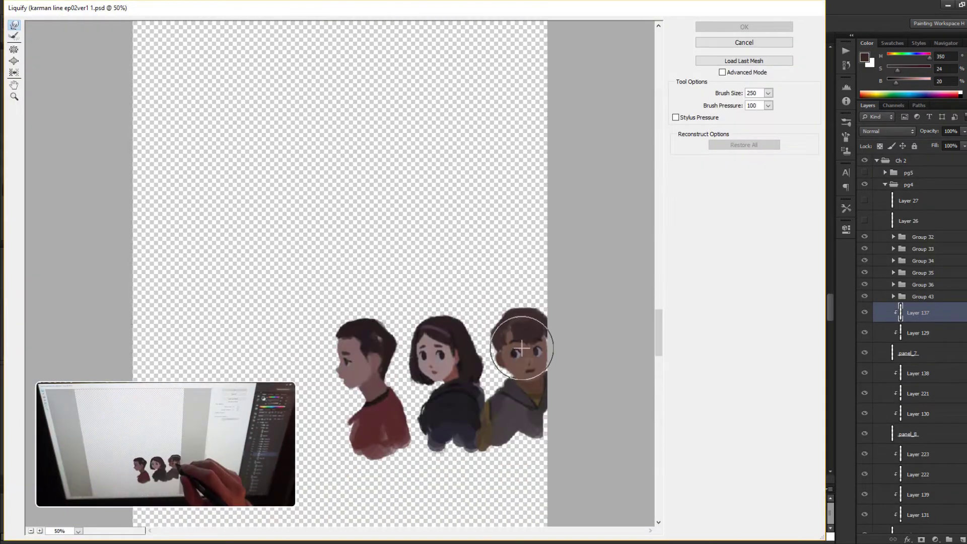
key(bracketleft)
key(bracketleft)
key(bracketleft)
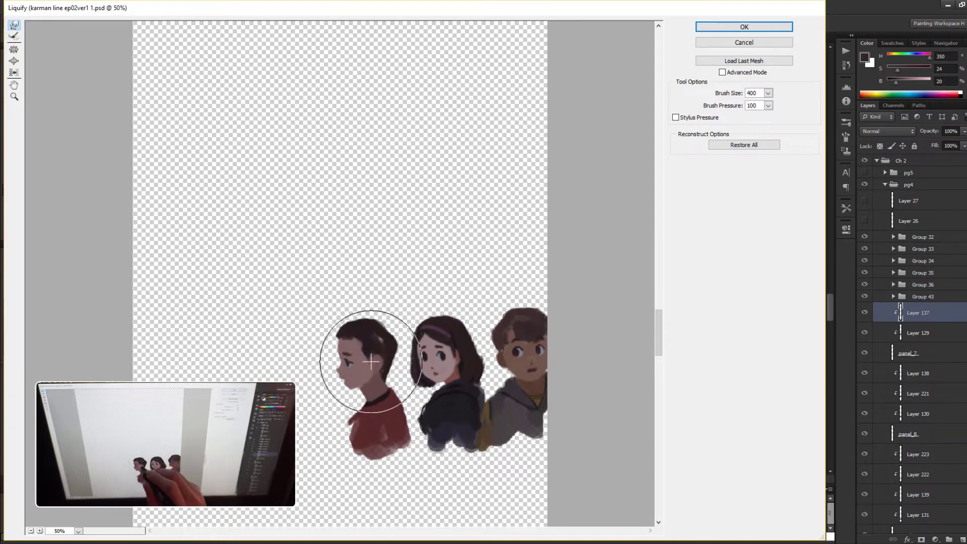
key(bracketleft)
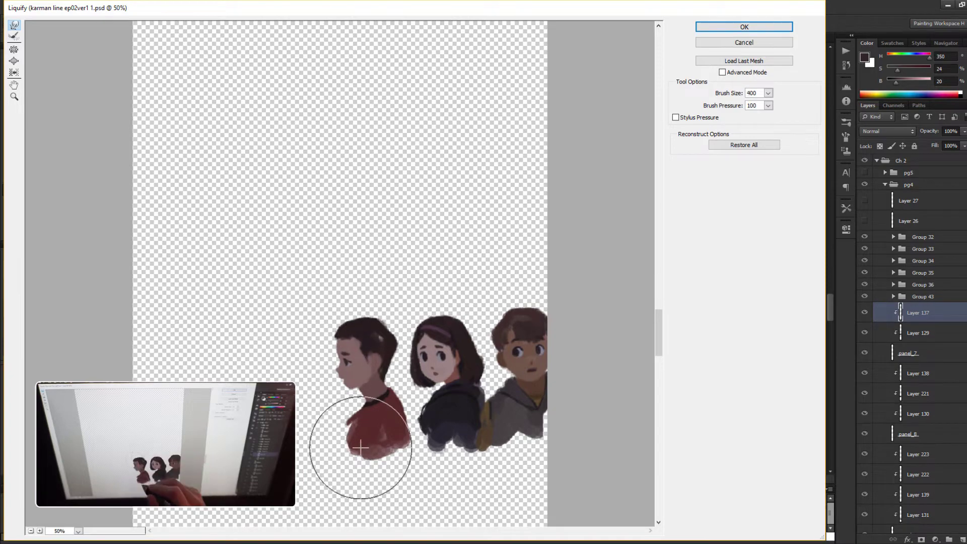
key(Return)
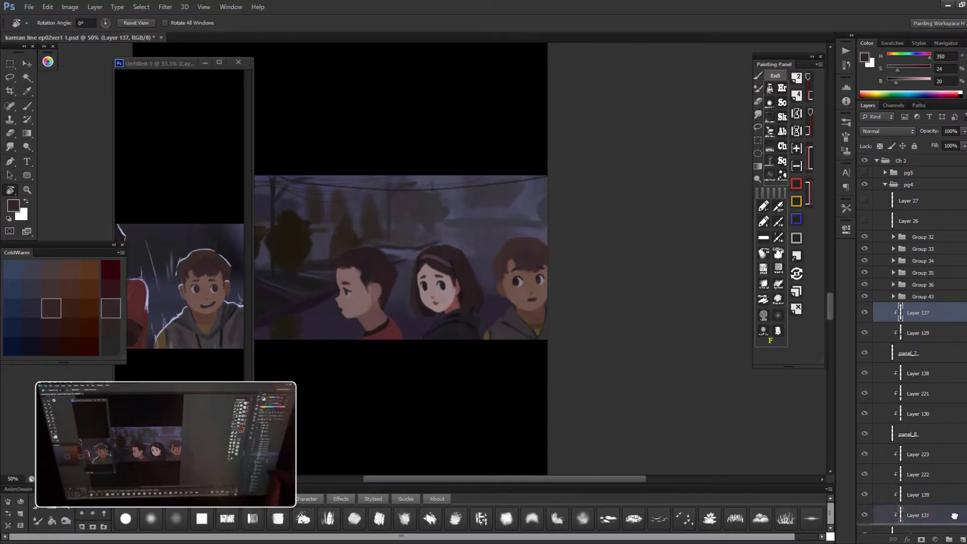
scroll(908, 315, down, 1)
key(ctrl+shift+alt+n)
- Paint light blue rim light around the left boy's head and body on a rotated view
drag(382, 282, 400, 254)
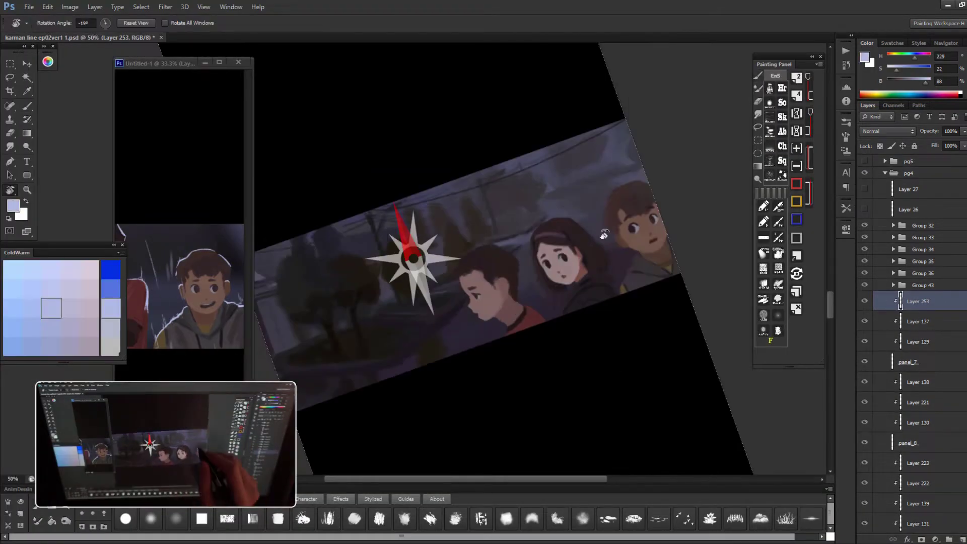
key(ctrl+alt+0)
key(b)
drag(482, 202, 554, 151)
drag(418, 217, 443, 166)
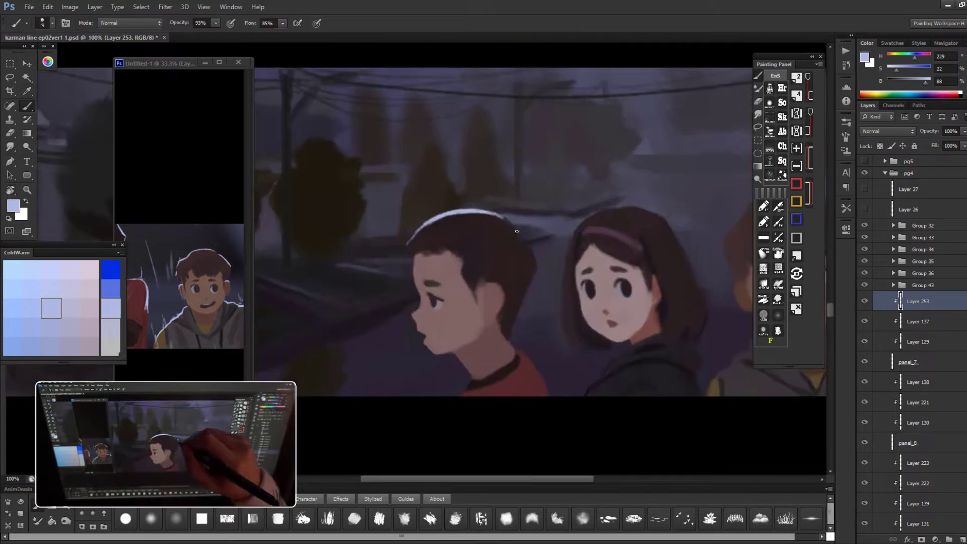
key(Escape)
drag(533, 256, 536, 275)
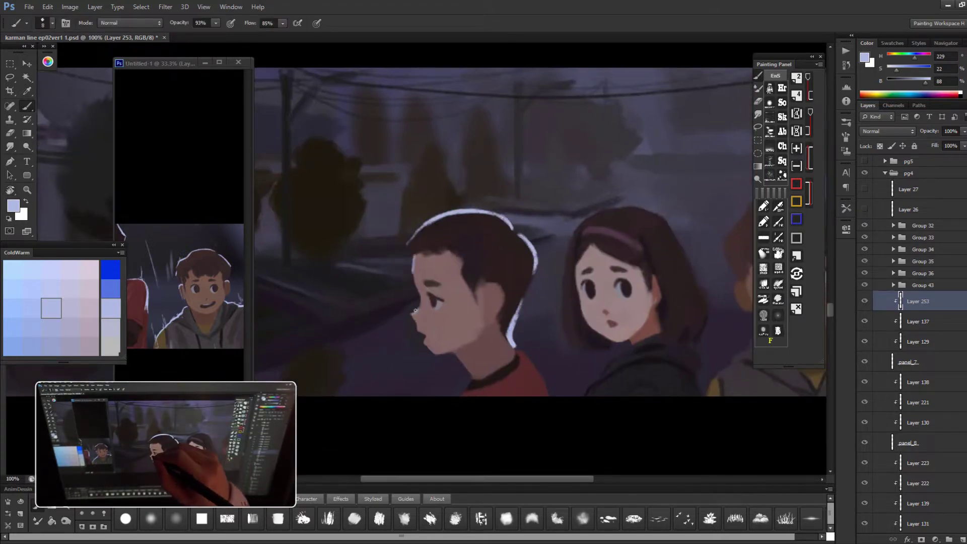
drag(426, 337, 408, 285)
drag(513, 305, 472, 306)
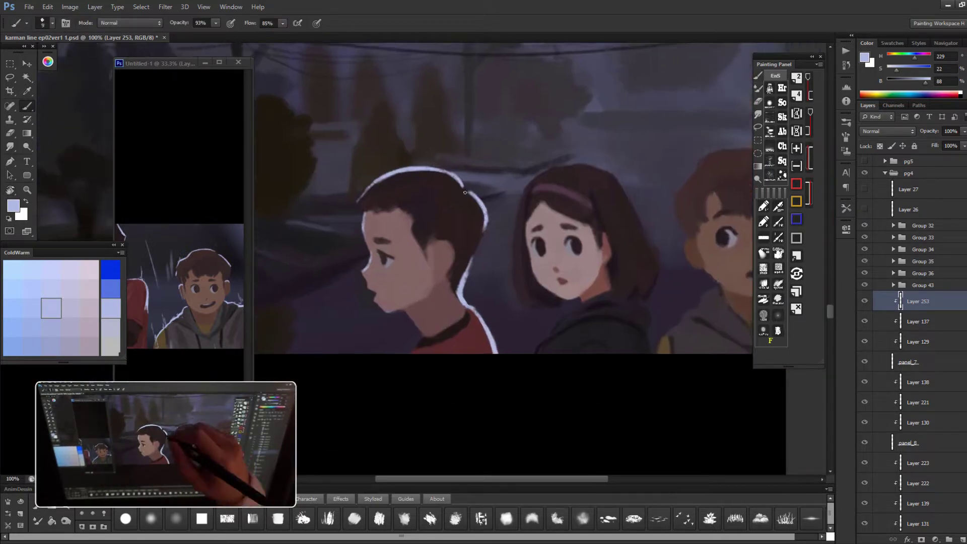
mouse_move(572, 40)
mouse_down()
mouse_move(544, 136)
mouse_move(597, 194)
mouse_up()
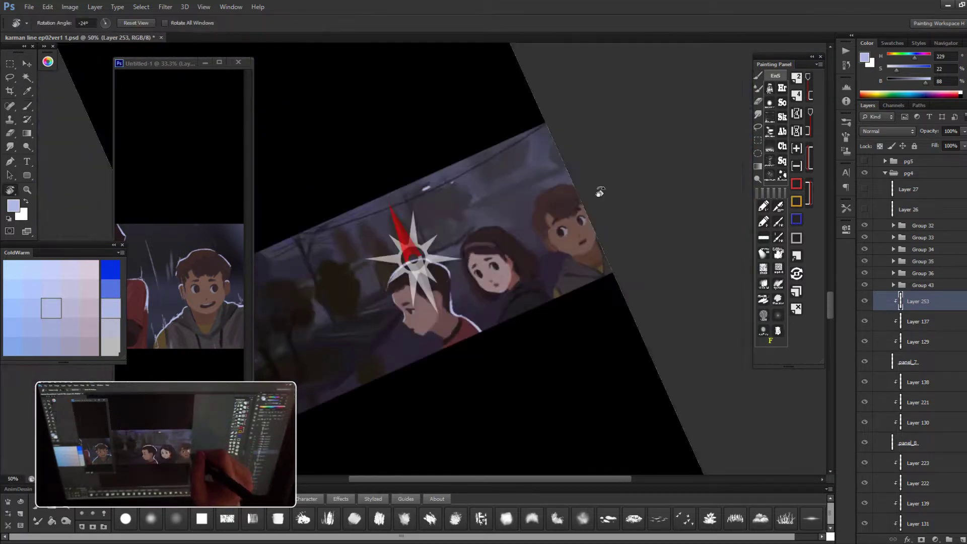
key(Escape)
- Add pale blue rim light along the girl's hair and hood and the right boy's cheek
drag(393, 417, 376, 381)
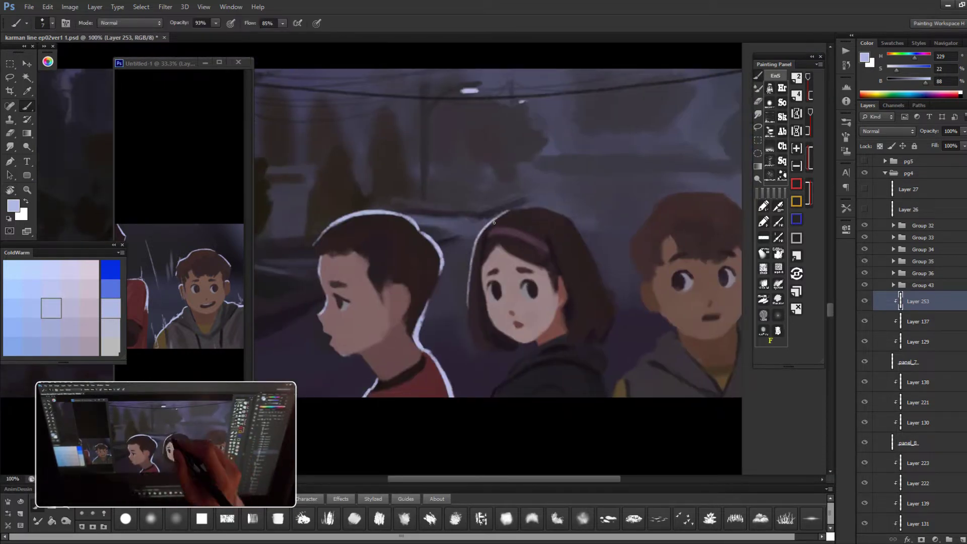
drag(494, 222, 388, 312)
drag(441, 184, 569, 132)
key(Escape)
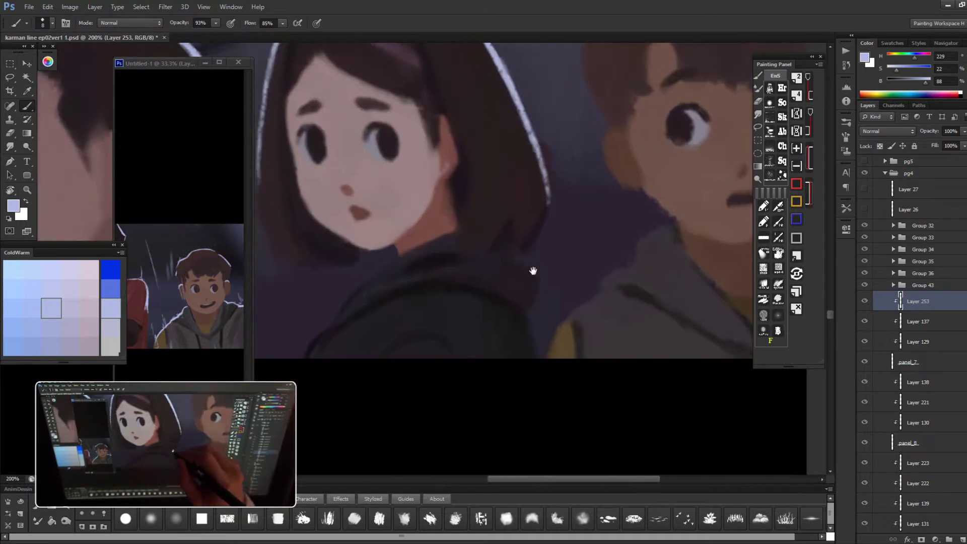
drag(514, 258, 536, 291)
drag(453, 271, 396, 334)
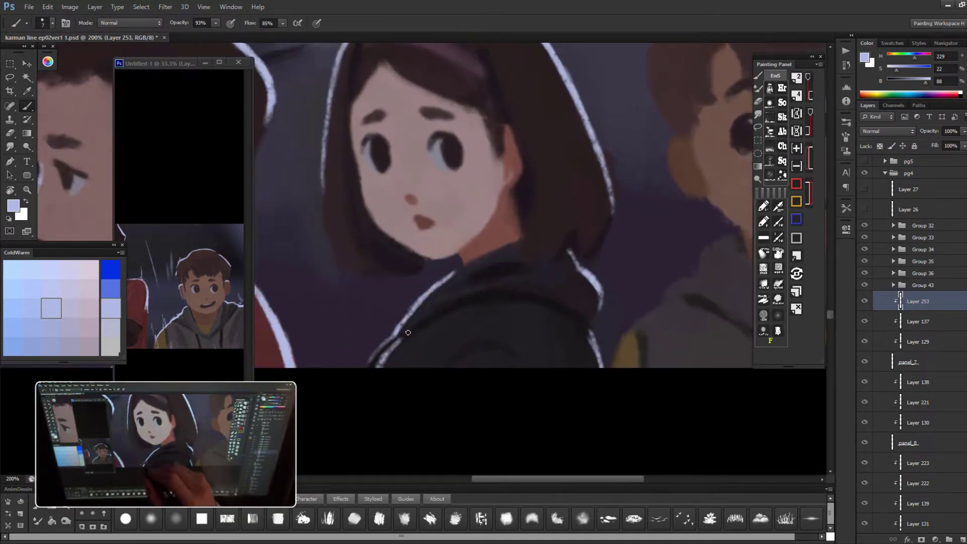
key(ctrl+minus)
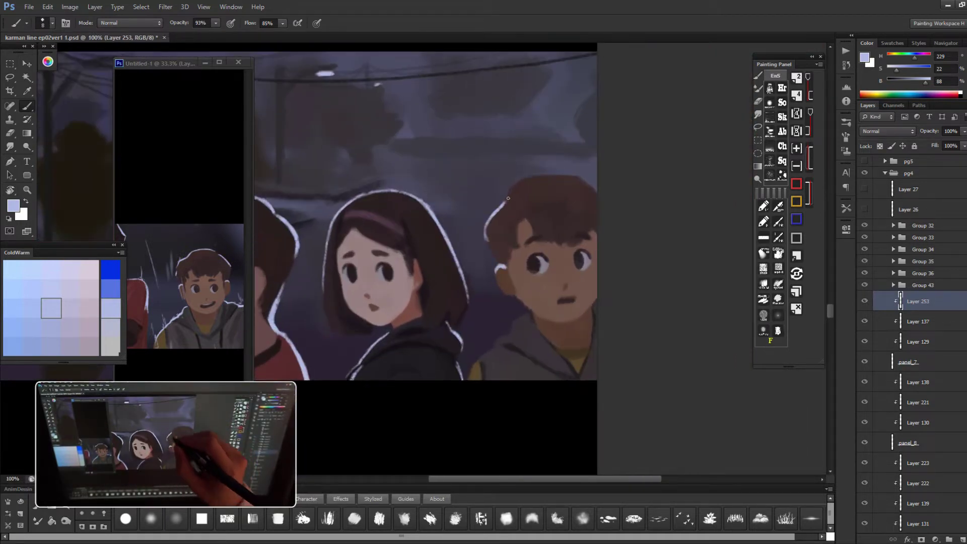
drag(526, 277, 509, 294)
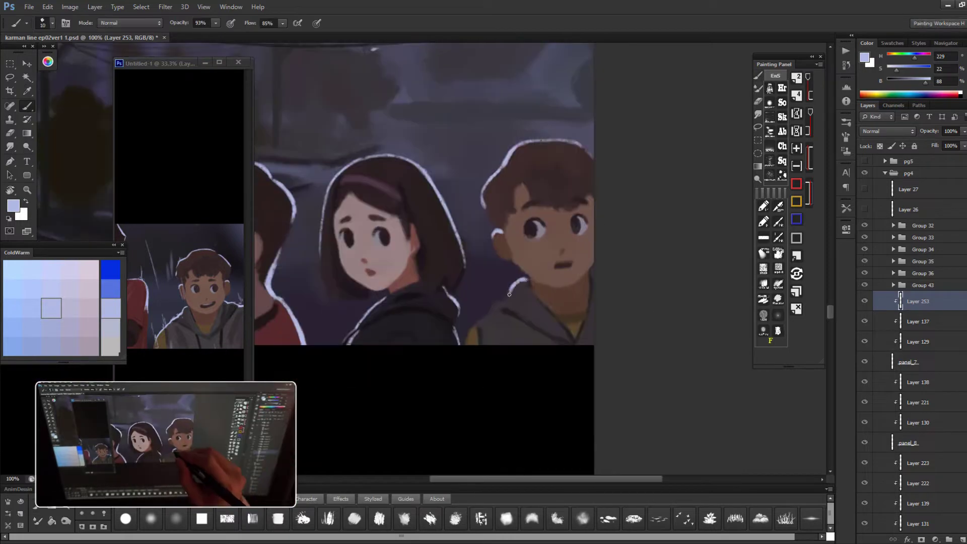
key(ctrl+minus)
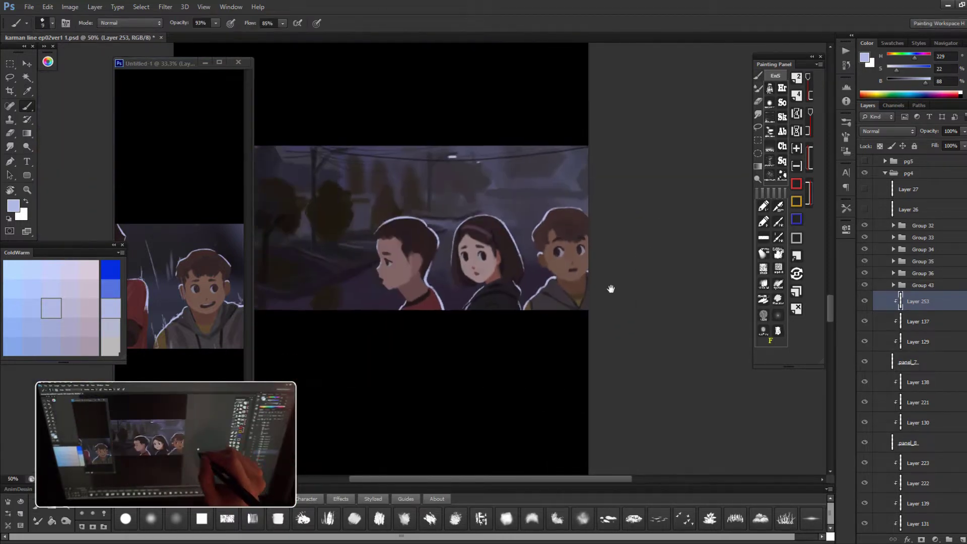
key(ctrl+shift+alt+n)
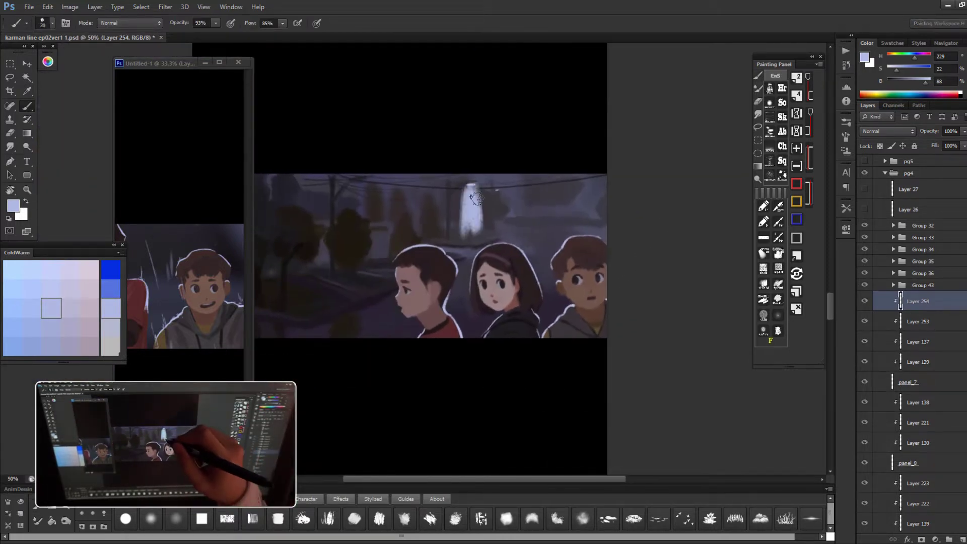
- Brighten and extend the streetlight beam downward with a slightly larger brush
key(bracketright)
drag(475, 197, 462, 237)
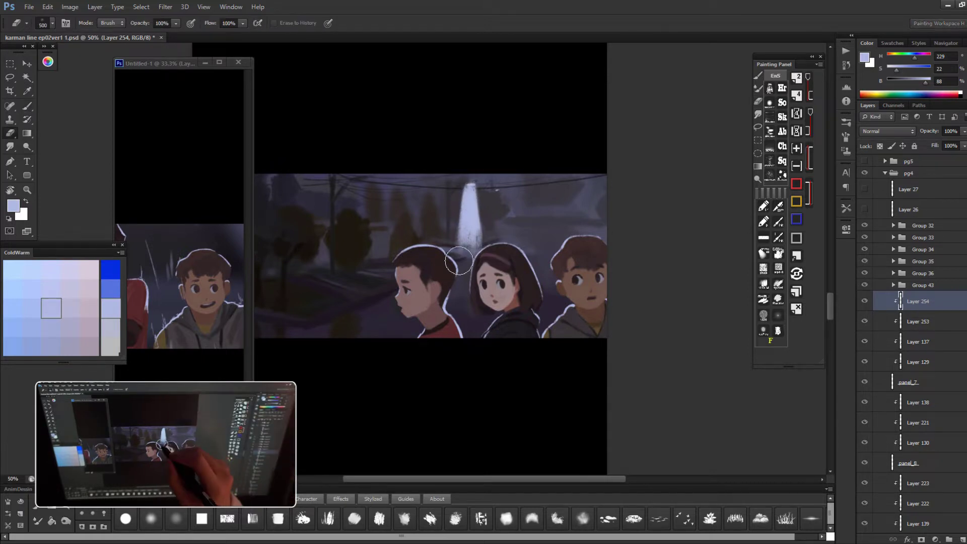
key(r)
drag(667, 217, 578, 69)
key(b)
key(ctrl+plus)
key(ctrl+plus)
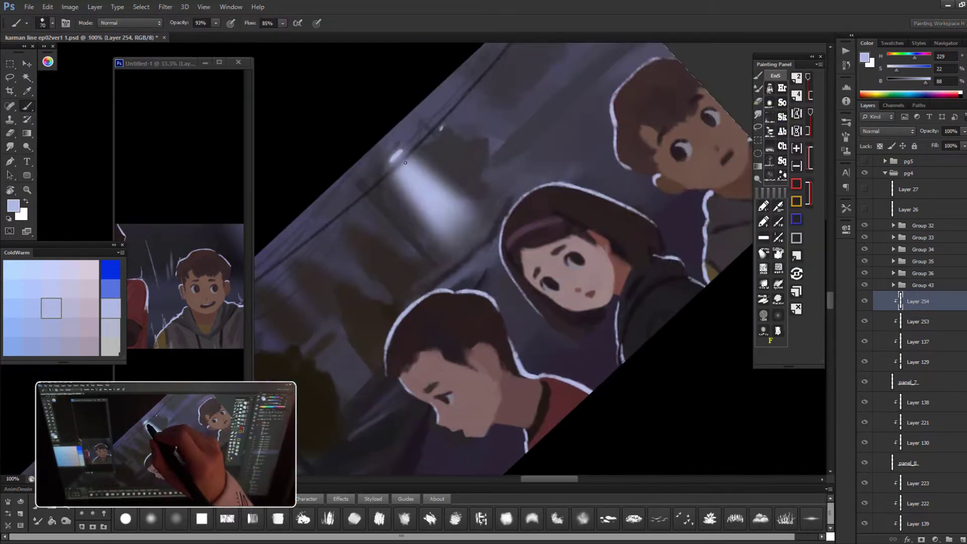
key(ctrl+minus)
key(ctrl+minus)
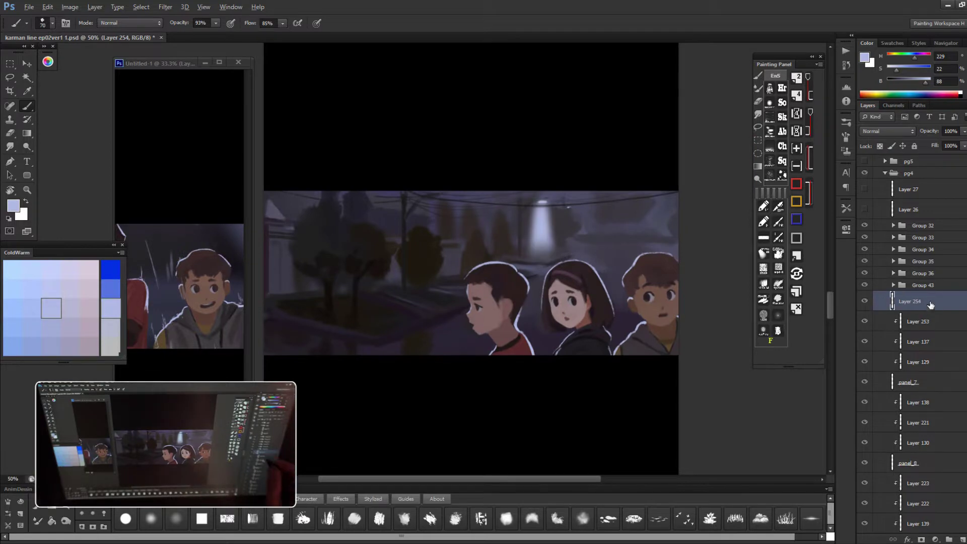
- Move the Layer 247 copy 6 rain above the street layers into the bottom panel, removing the extra copy
key(alt+bracketleft)
key(ctrl+minus)
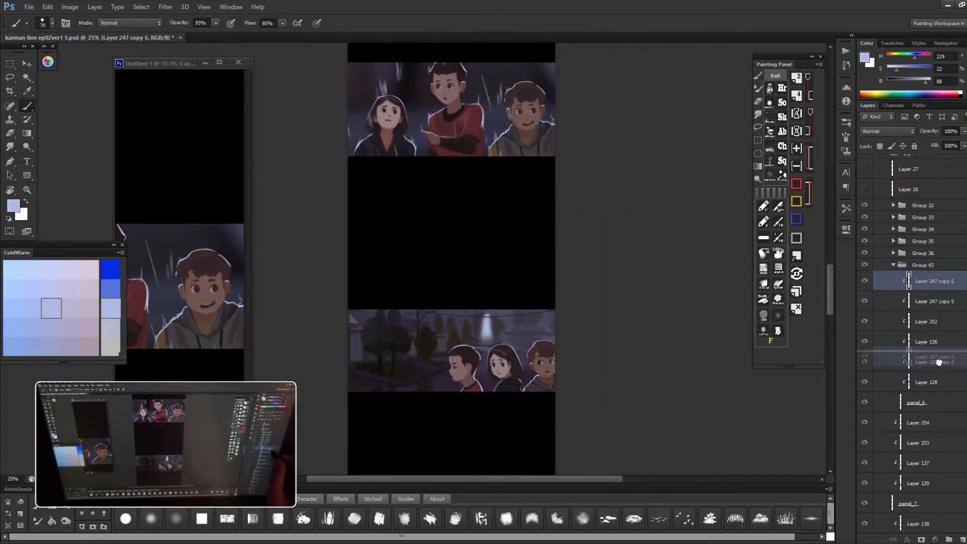
drag(926, 402, 940, 278)
drag(619, 237, 514, 375)
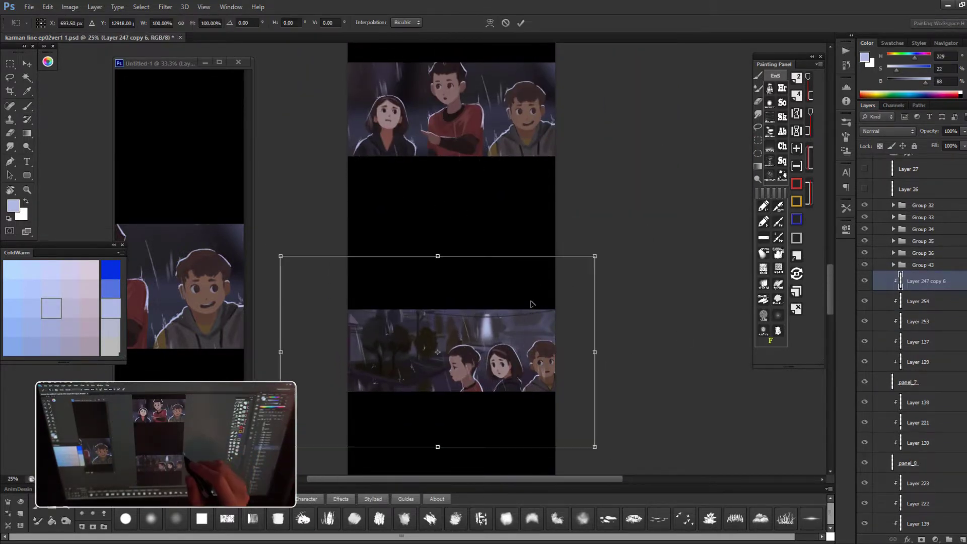
key(ctrl+alt+z)
key(ctrl+plus)
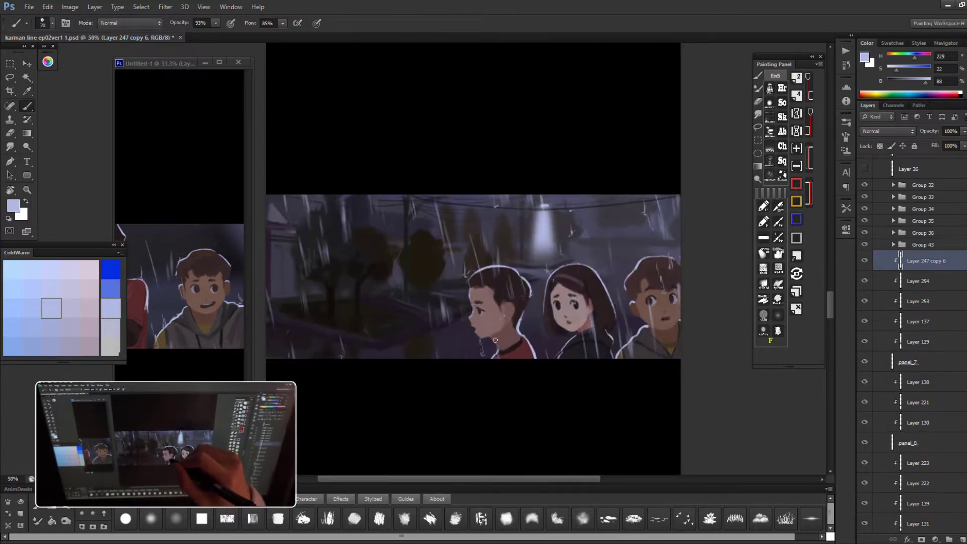
key(ctrl+minus)
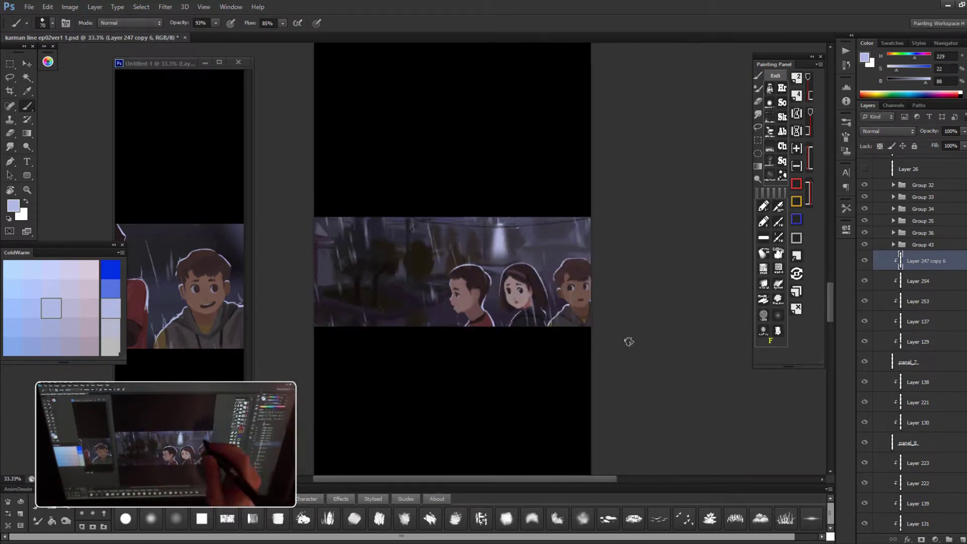
drag(628, 339, 471, 311)
key(ctrl+plus)
key(ctrl+plus)
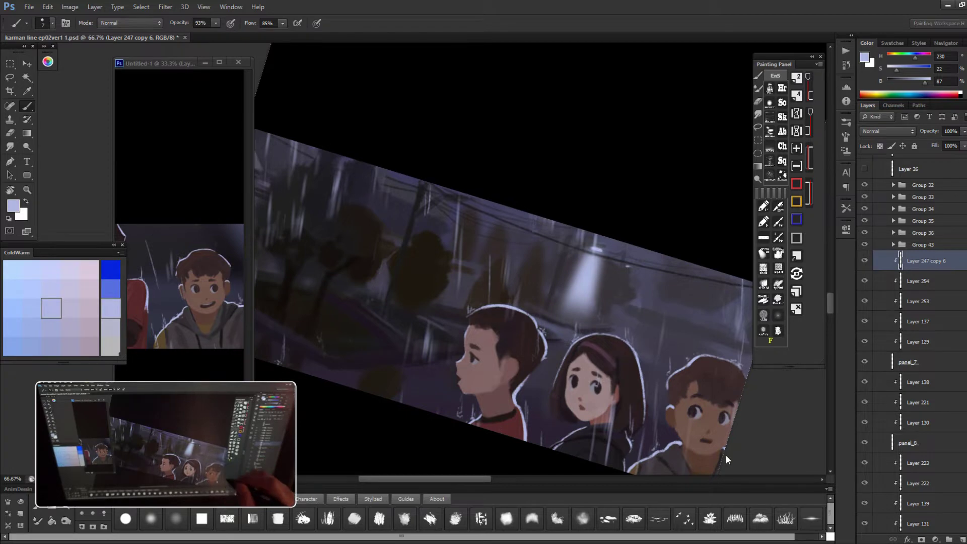
key(Escape)
key(ctrl+minus)
key(ctrl+minus)
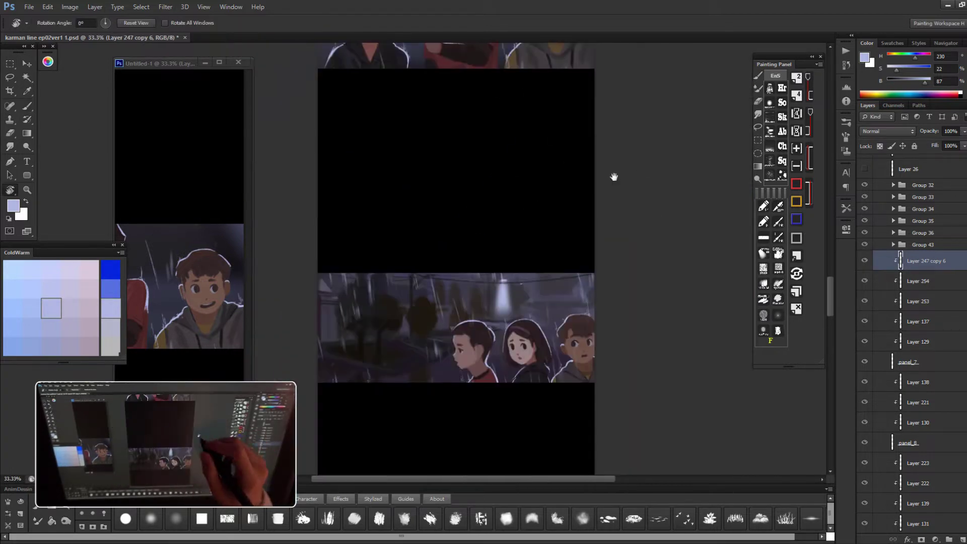
- Duplicate the street background Layer 129 and give the copy a 6.6 px Gaussian Blur
key(r)
click(917, 341)
key(ctrl+j)
click(924, 321)
click(165, 7)
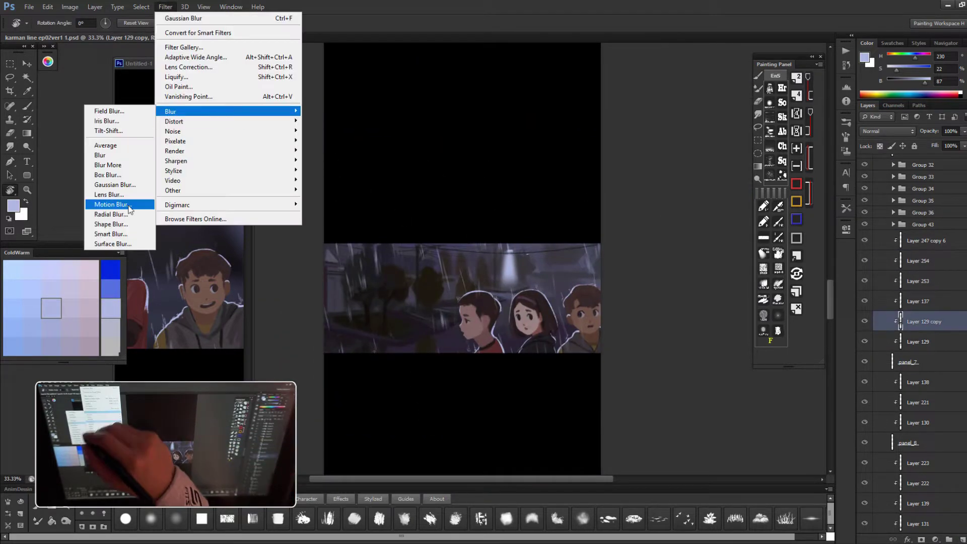
click(141, 203)
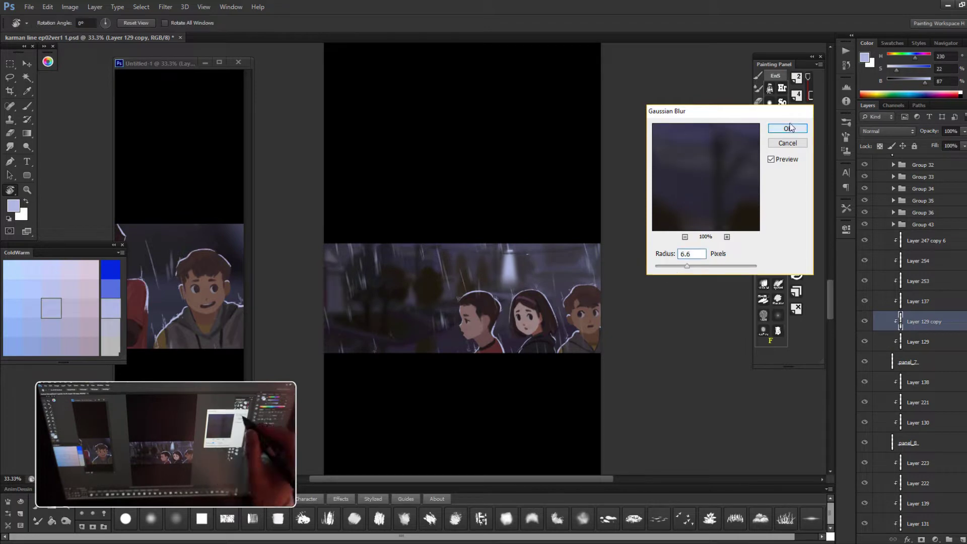
key(Return)
- Lower the rain layer's opacity to 58% and apply a Hue/Saturation adjustment to Layer 137
click(924, 240)
drag(963, 131, 945, 145)
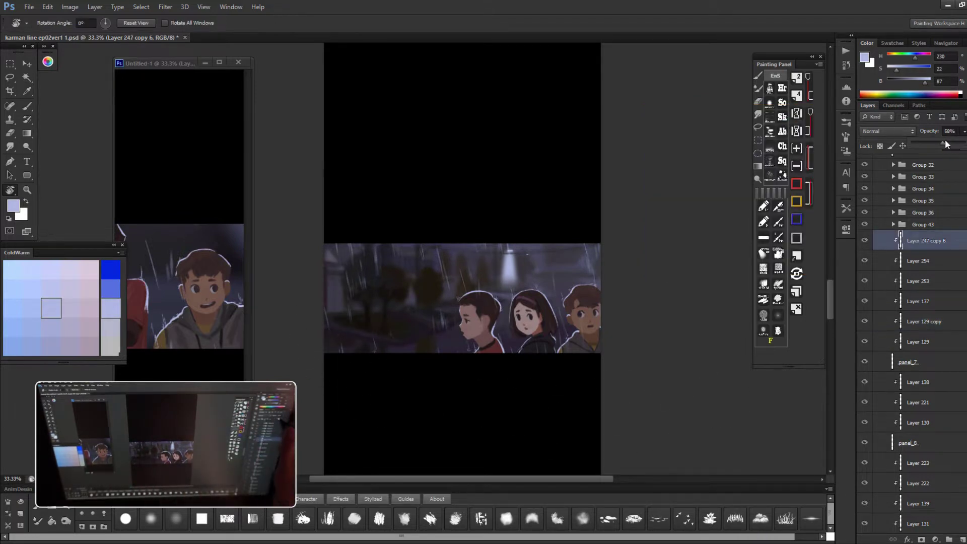
click(917, 301)
key(ctrl+u)
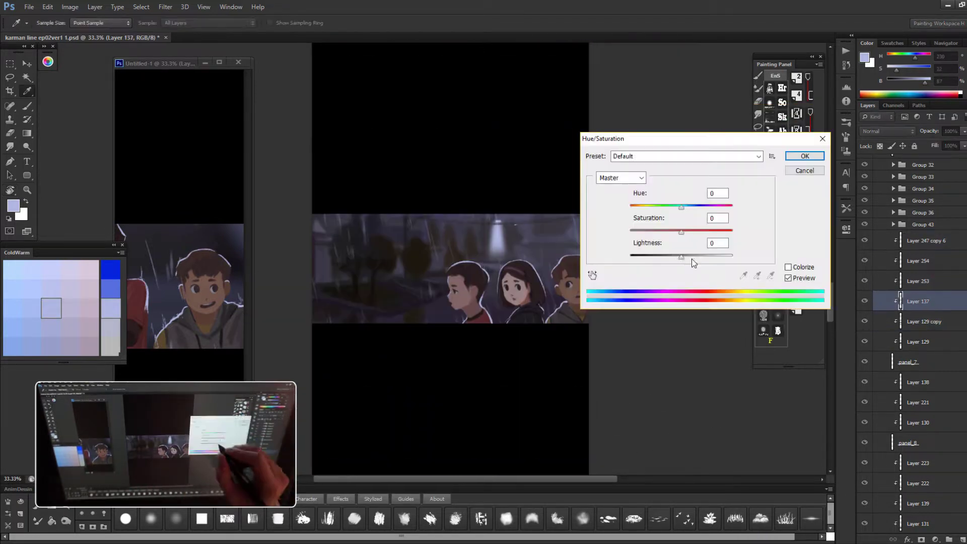
key(Return)
- Group the street panel's layers into Group 44
key(ctrl+minus)
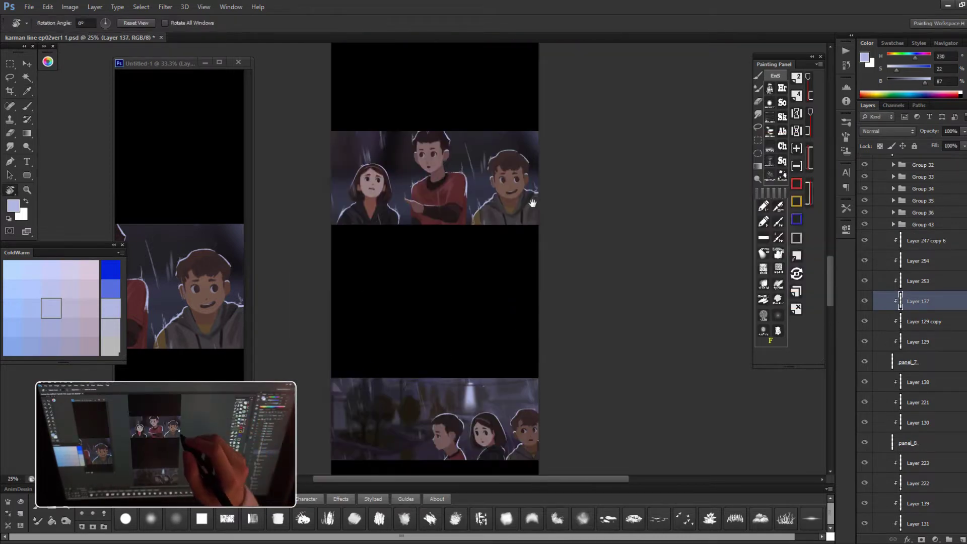
drag(508, 352, 508, 253)
shift+click(895, 369)
key(ctrl+g)
- Bring the red-gate panel into view and enlarge the Untitled-1 reference window showing the trio
scroll(525, 209, up, 5)
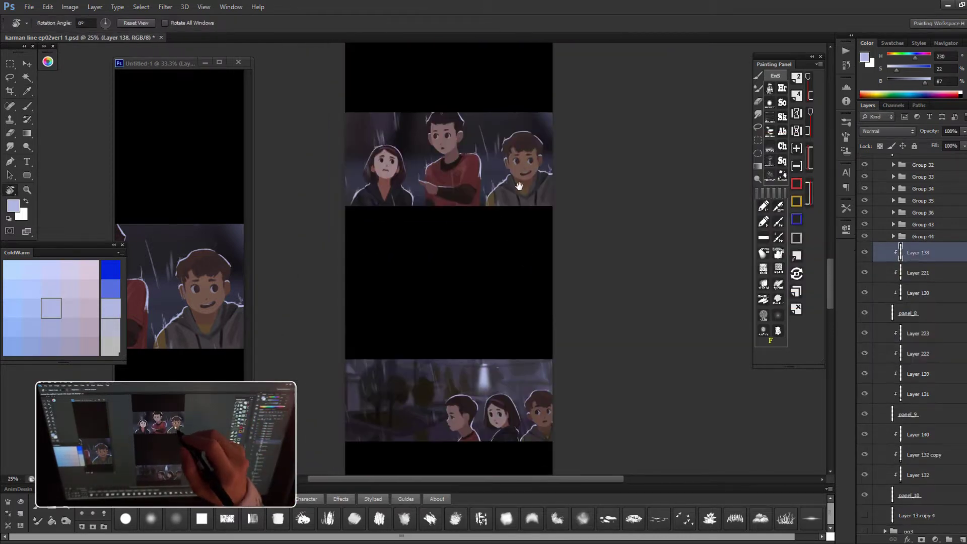
scroll(512, 258, down, 3)
scroll(515, 212, down, 3)
key(ctrl+plus)
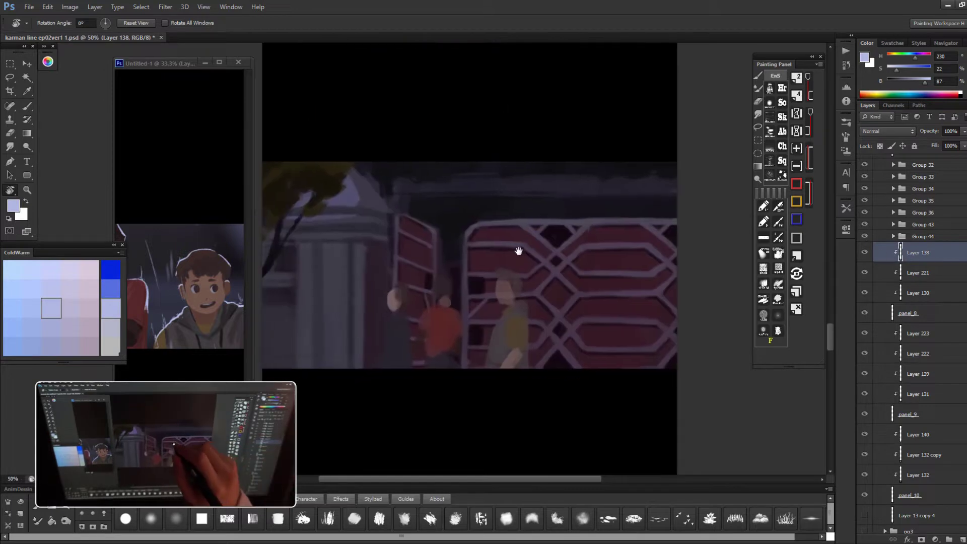
scroll(517, 252, down, 3)
drag(585, 156, 579, 276)
click(151, 62)
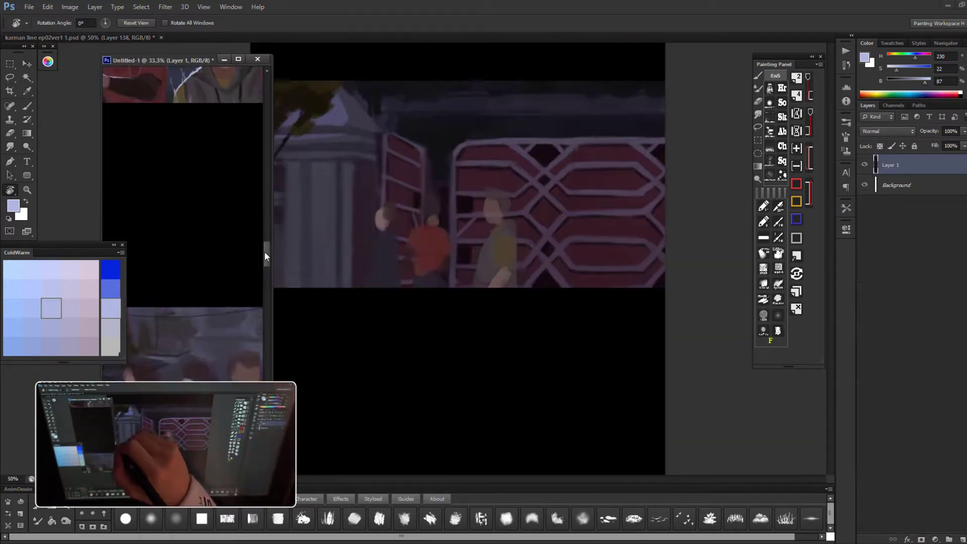
drag(151, 333, 119, 209)
click(378, 248)
- Sample the middle child's red top and dark hair tones while reviewing the other panels
key(b)
scroll(391, 241, up, 2)
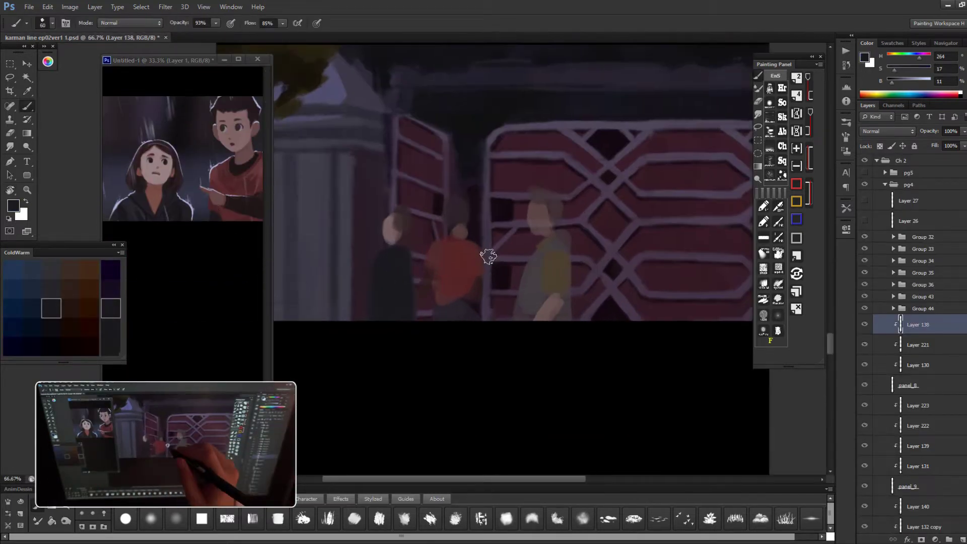
alt+click(467, 267)
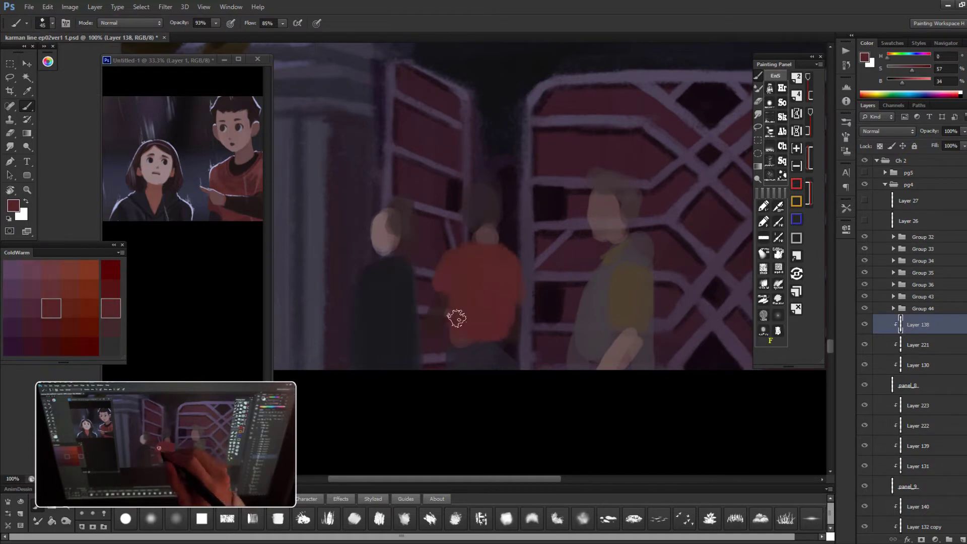
scroll(572, 216, down, 2)
scroll(572, 216, down, 2)
mouse_move(504, 363)
mouse_down()
mouse_move(503, 240)
mouse_move(481, 255)
mouse_move(504, 212)
mouse_up()
scroll(542, 273, up, 4)
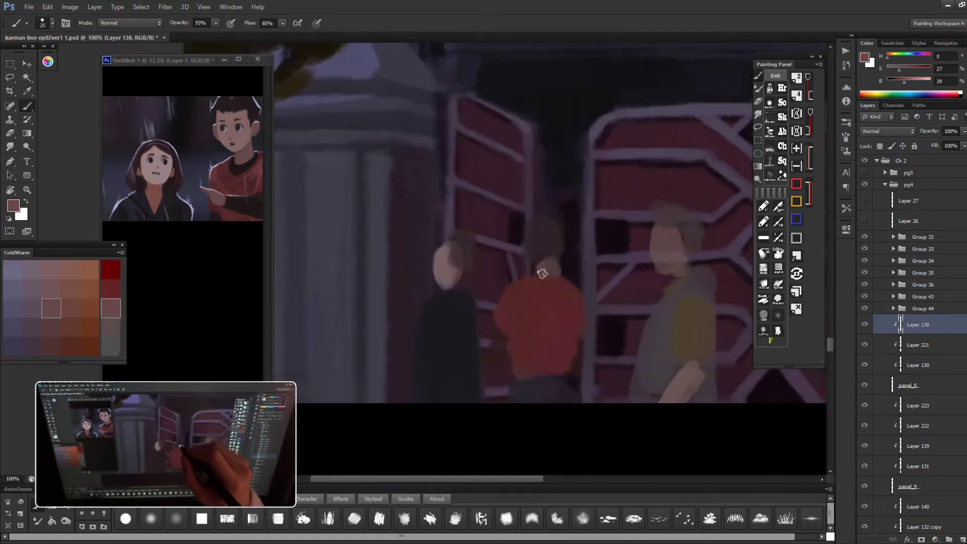
alt+click(558, 259)
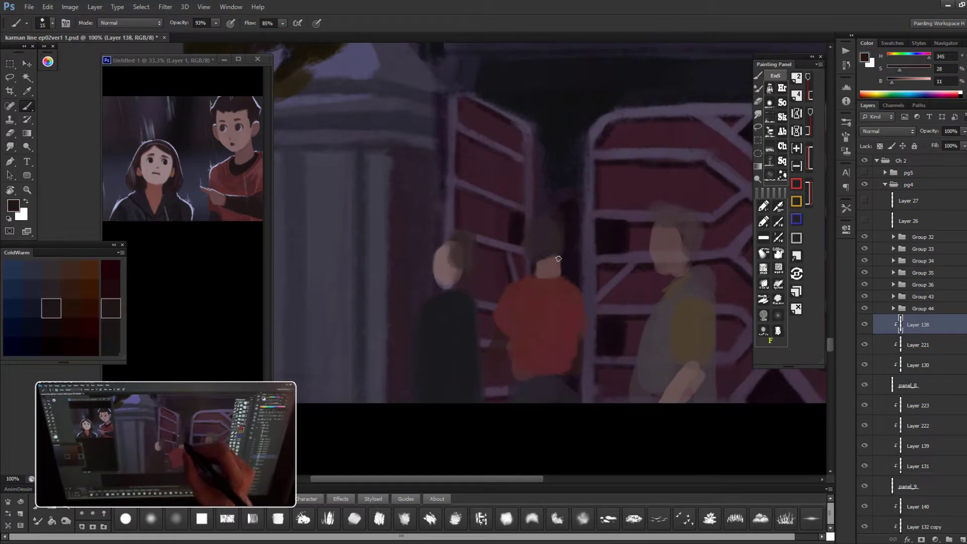
alt+click(536, 236)
- Paint the middle child's dark collar and the back of his hair
alt+click(578, 302)
alt+click(546, 236)
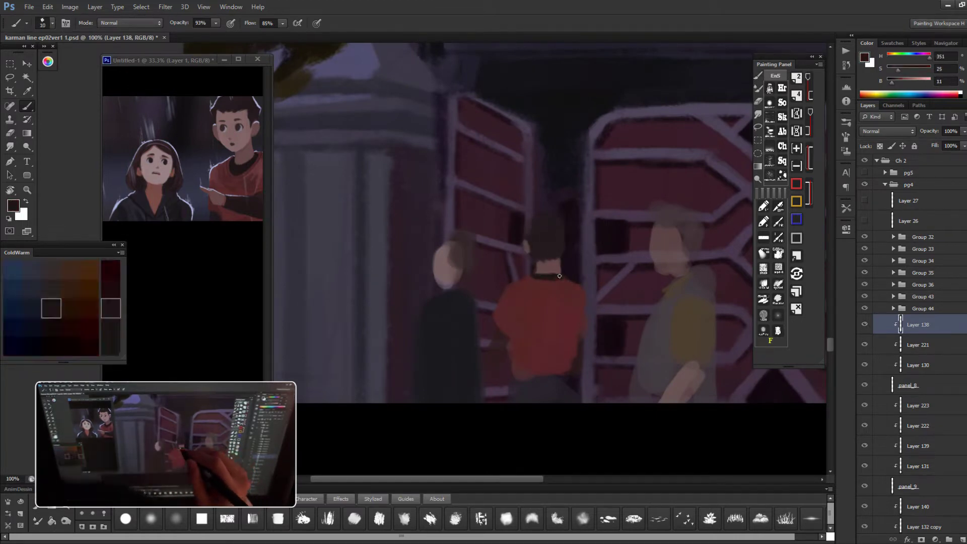
alt+click(534, 254)
alt+click(526, 219)
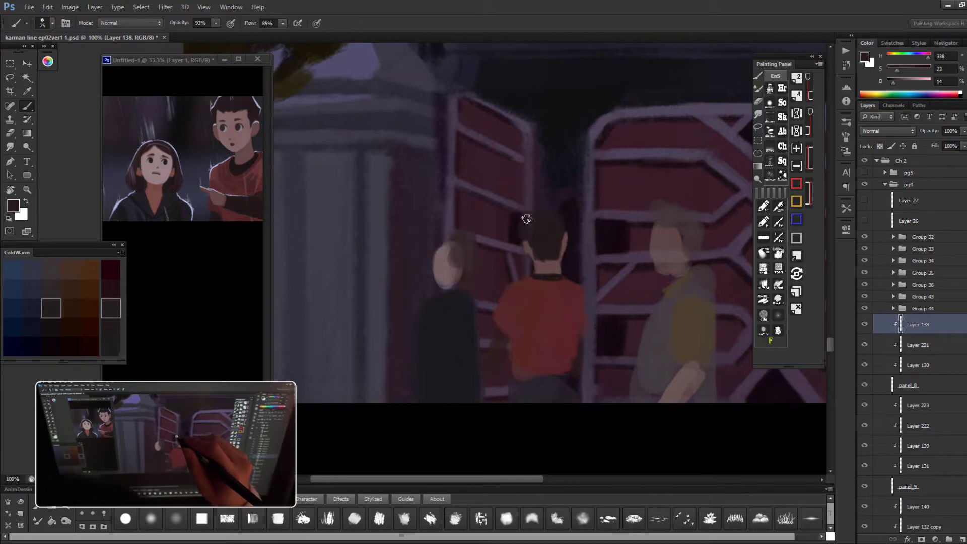
alt+click(568, 244)
alt+click(535, 252)
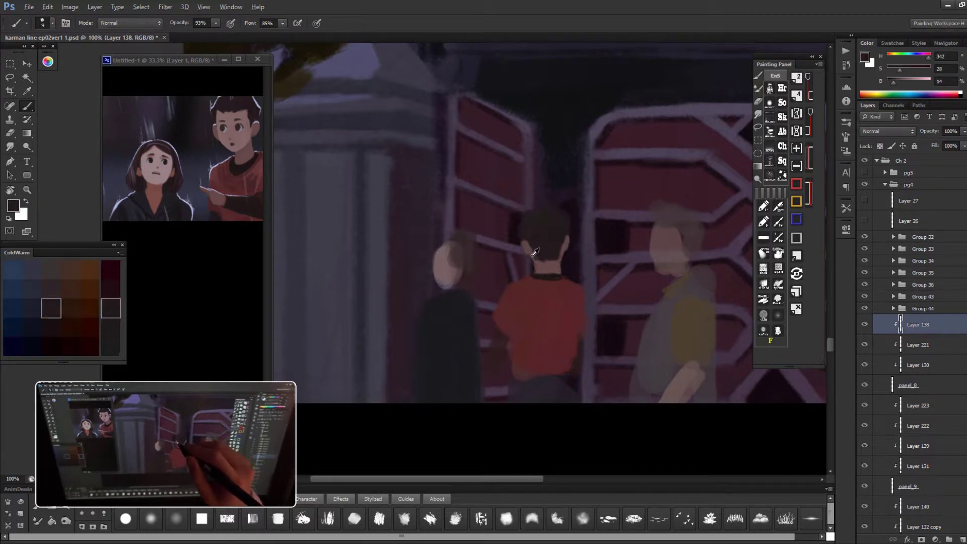
alt+click(549, 268)
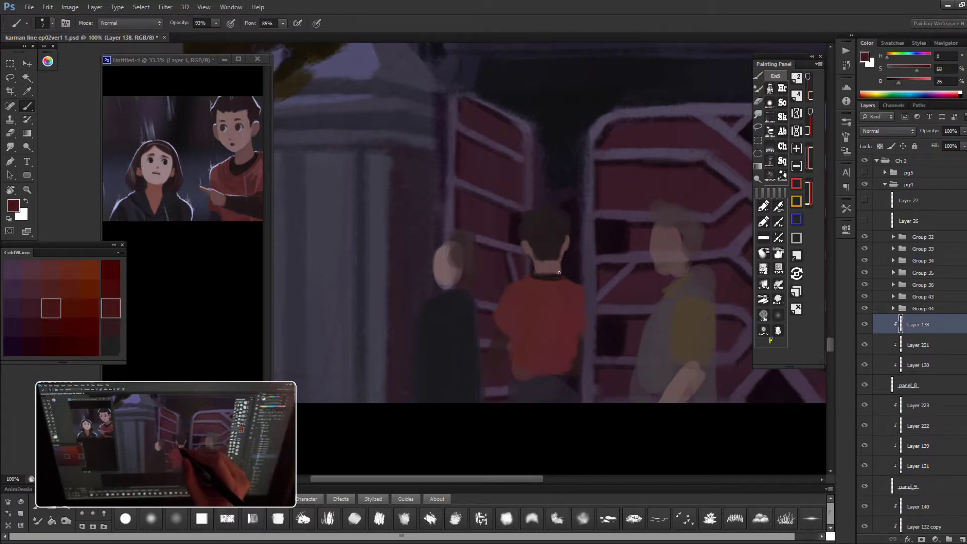
- Shade the red top with dark red and near-black tones using a larger brush
drag(503, 364, 492, 328)
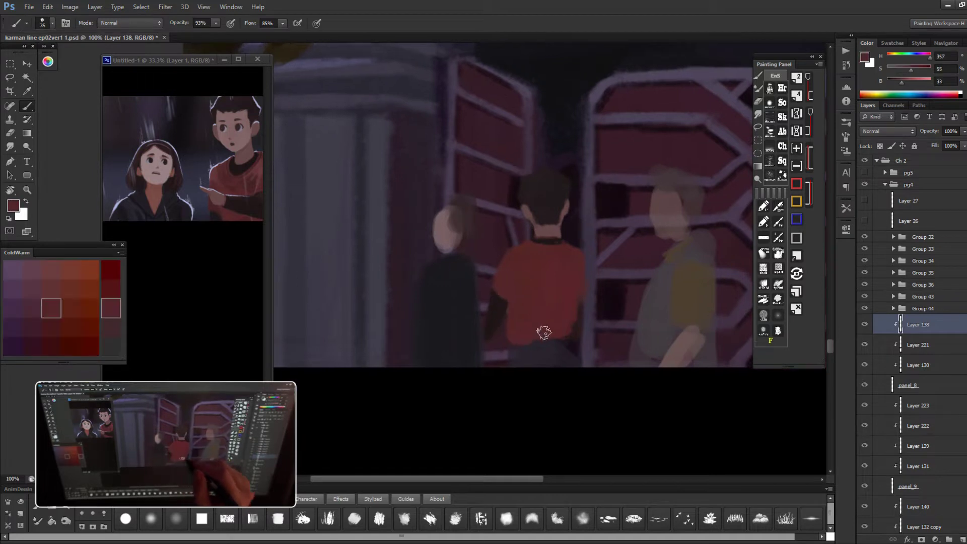
alt+click(579, 303)
alt+click(600, 317)
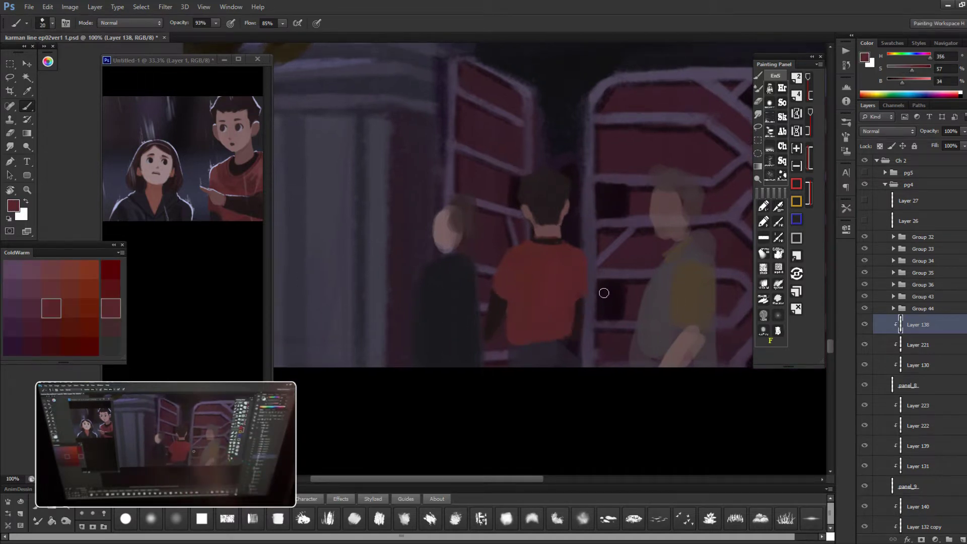
alt+click(539, 173)
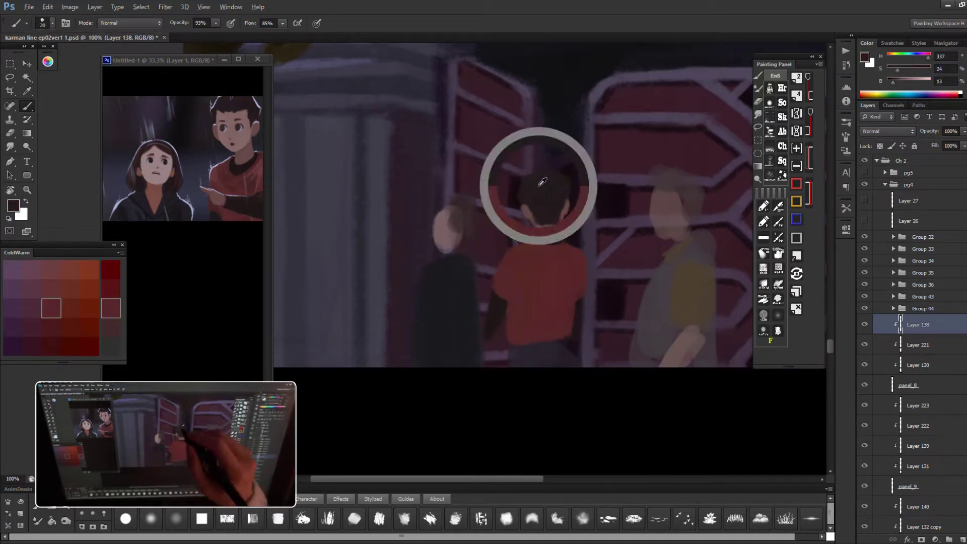
key(e)
key(b)
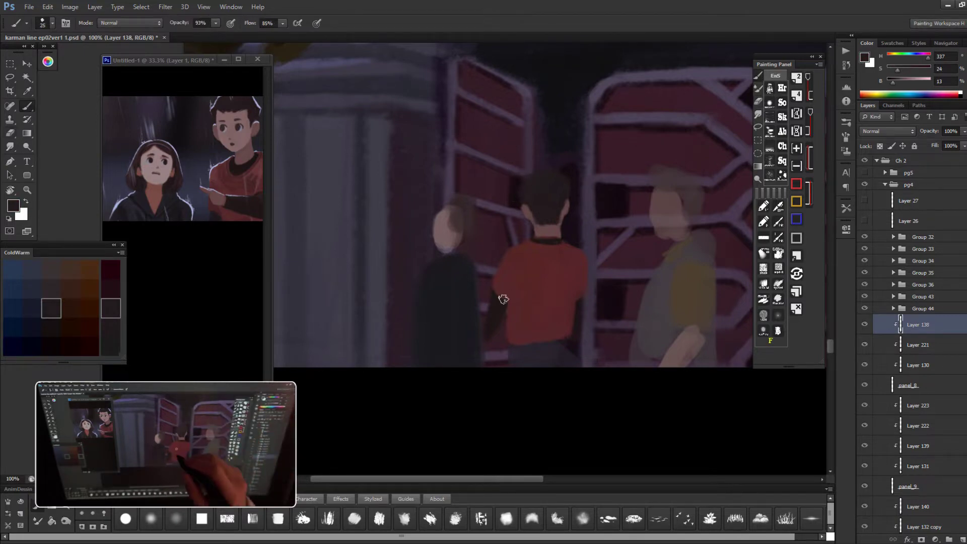
alt+click(574, 335)
alt+click(584, 289)
alt+click(516, 325)
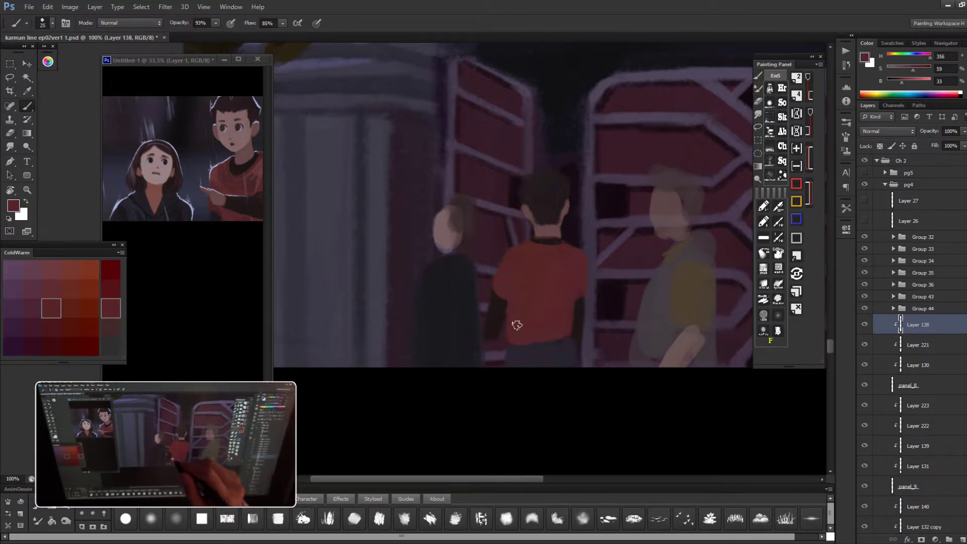
key(])
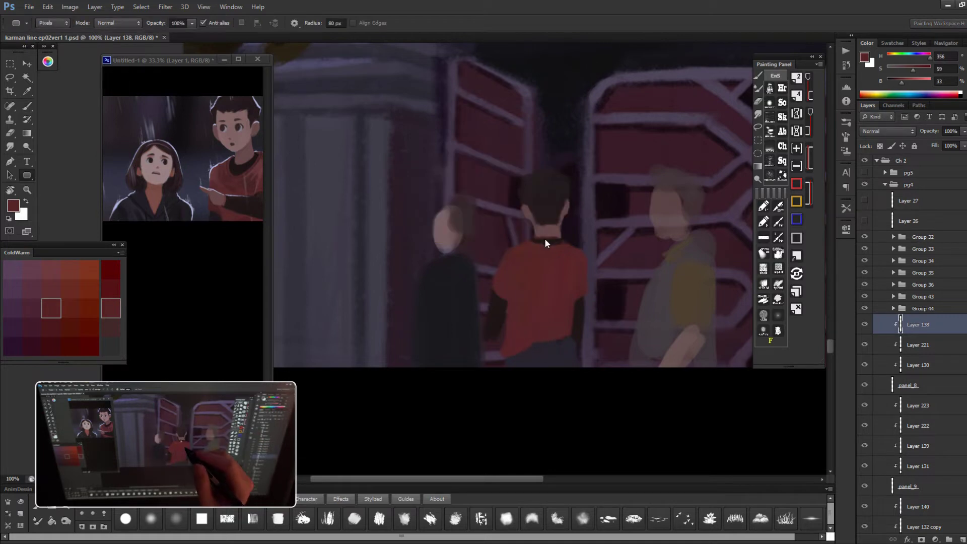
alt+click(567, 309)
- Refine the shirt shading with dark reds and near-black purple at smaller brush sizes
alt+click(571, 349)
key([)
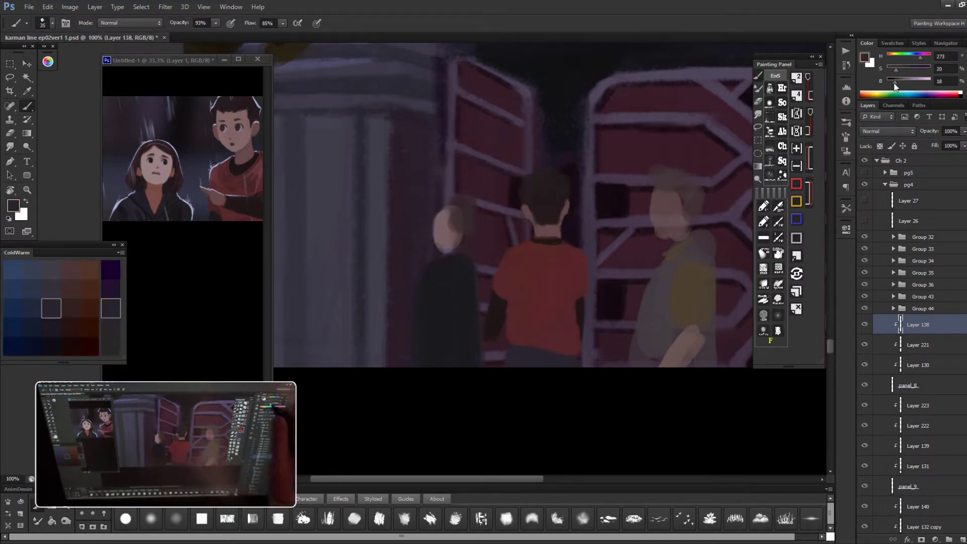
alt+click(573, 351)
alt+click(576, 305)
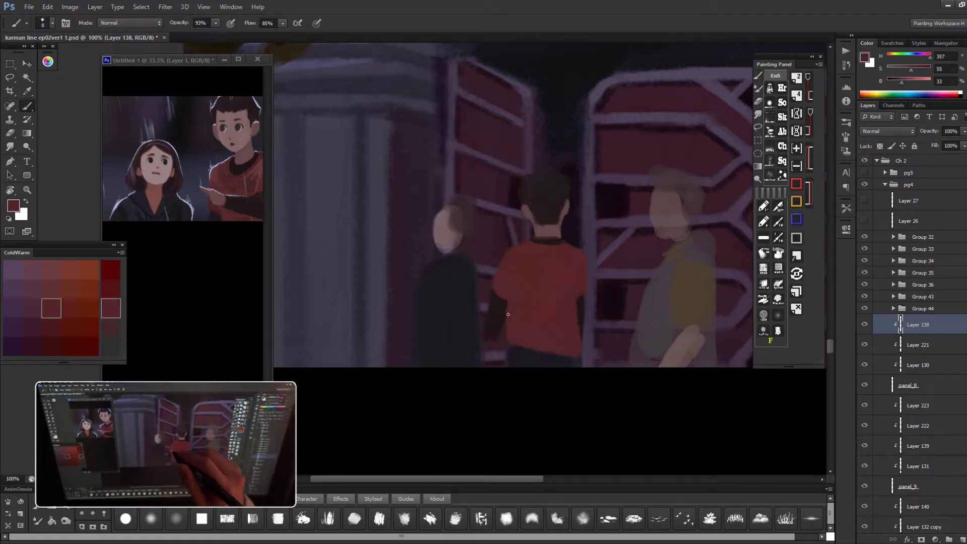
key([)
key([)
key([)
alt+click(508, 361)
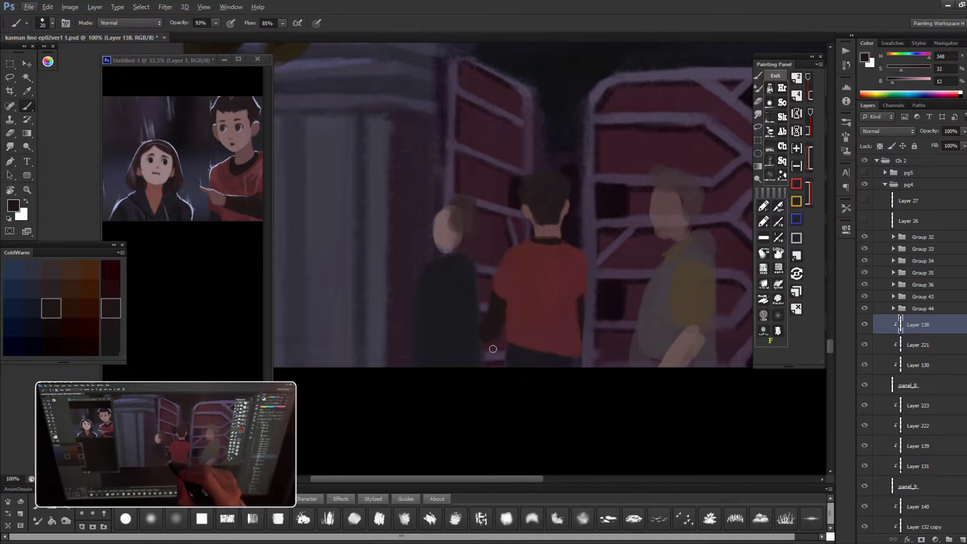
key([)
alt+click(562, 238)
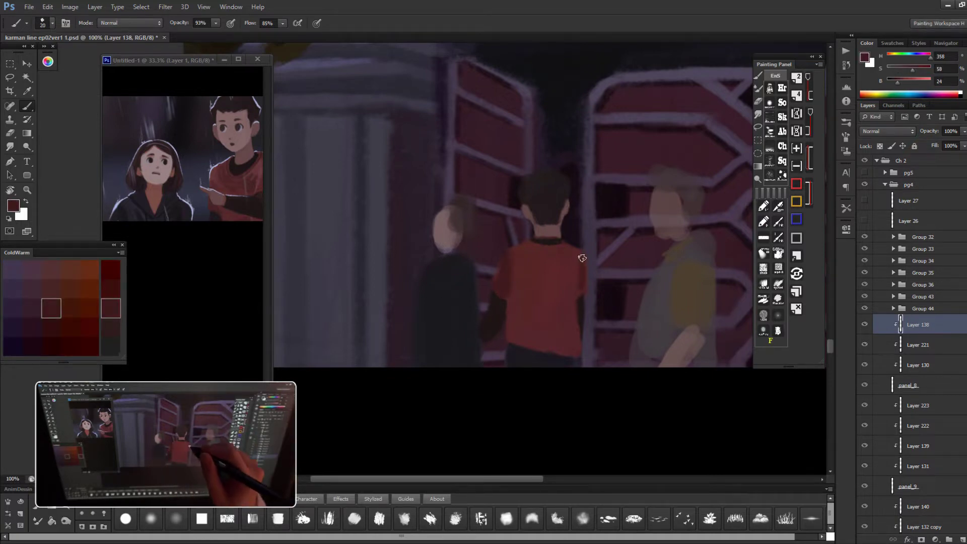
alt+click(567, 276)
alt+click(550, 271)
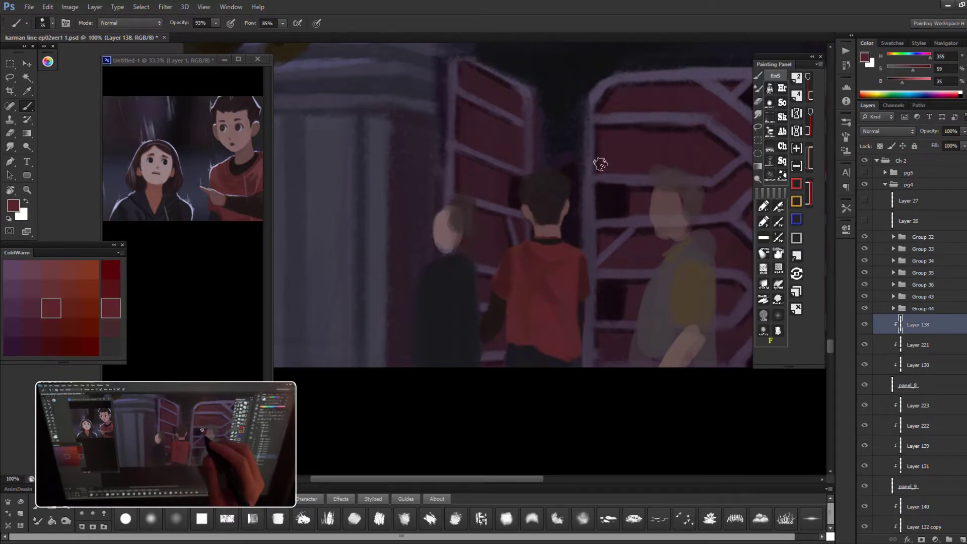
- Paint a dark edge where the boy's hair meets his neck
scroll(589, 204, up, 1)
alt+click(500, 257)
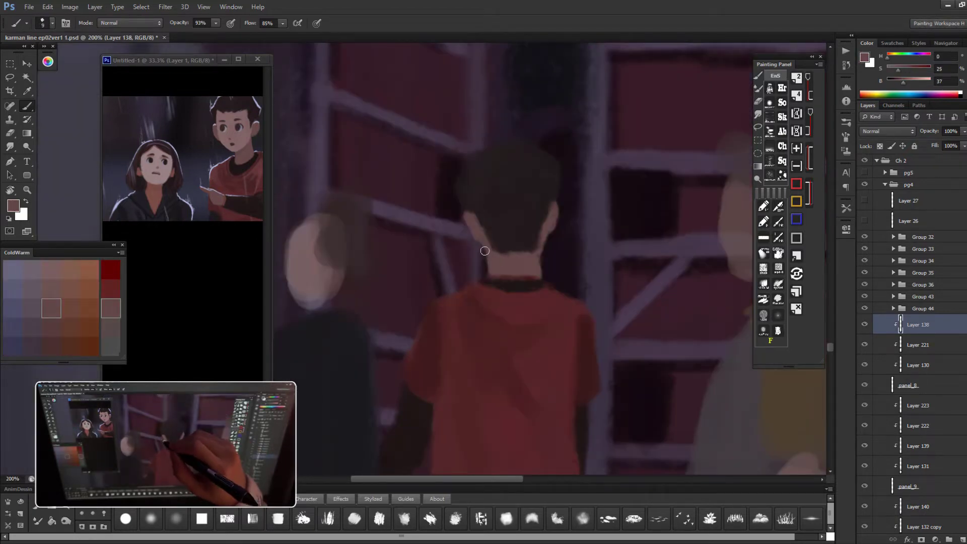
drag(556, 204, 550, 252)
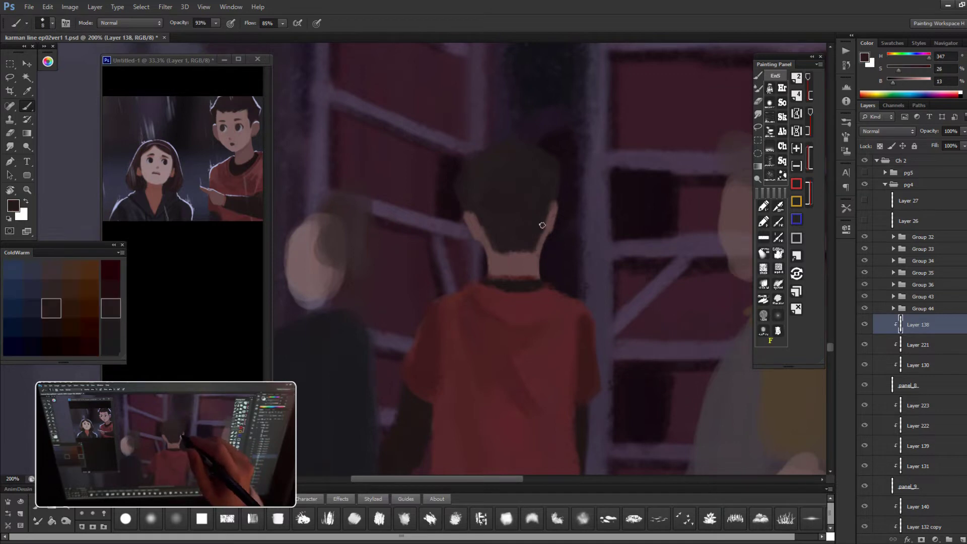
alt+click(515, 263)
alt+click(474, 218)
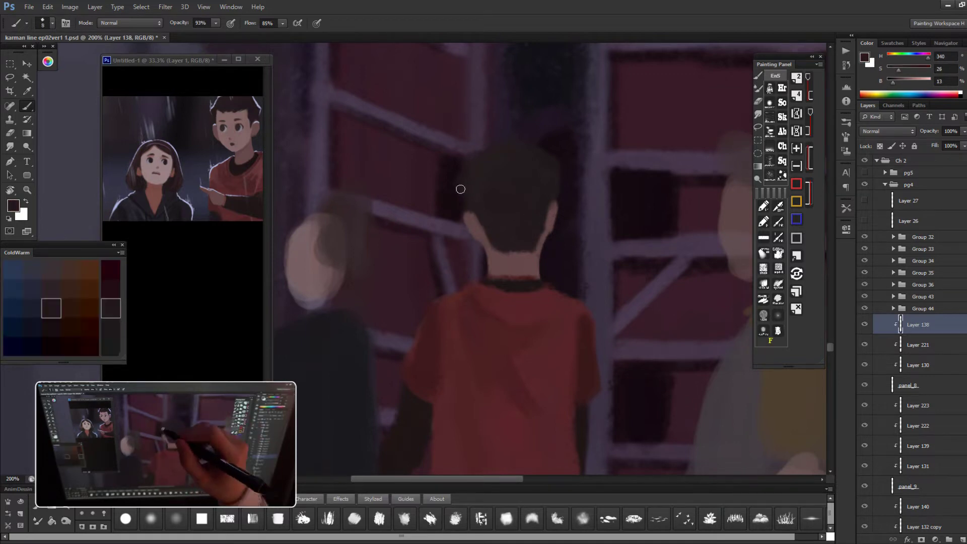
key(ctrl+minus)
key(ctrl+minus)
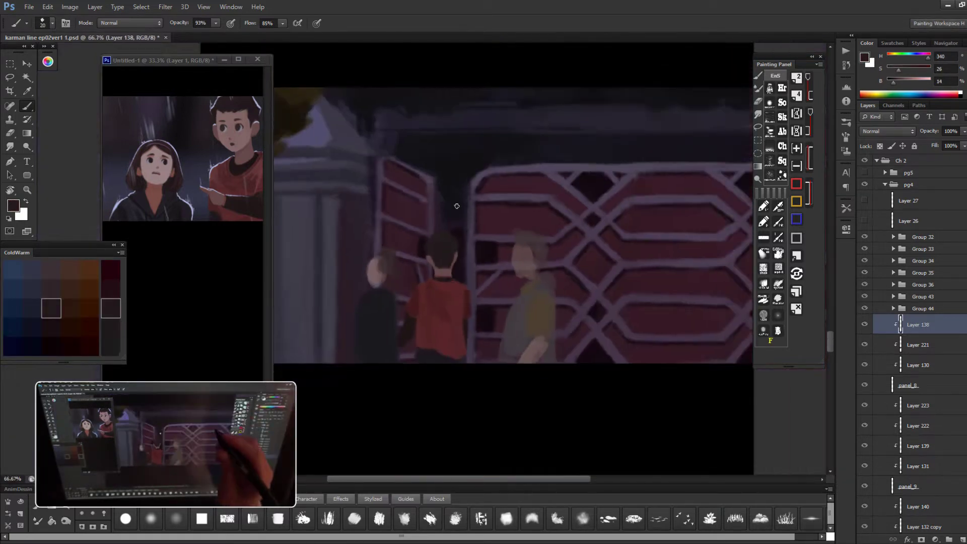
- Subtly nudge the three children's shapes with a Liquify pass
key(shift+ctrl+x)
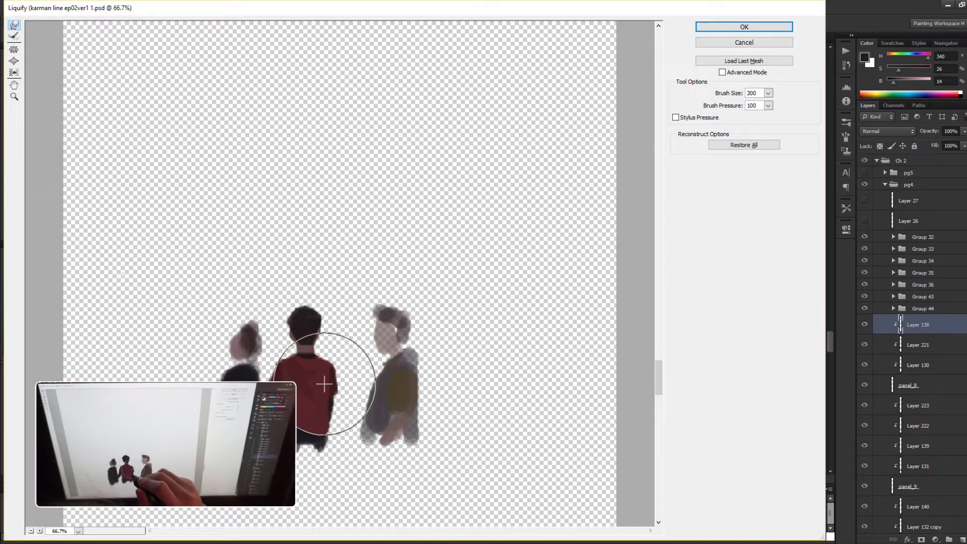
click(745, 28)
key(ctrl+plus)
- Sample red-brown and dark maroon tones and paint fuller dark hair on the left girl
alt+click(418, 232)
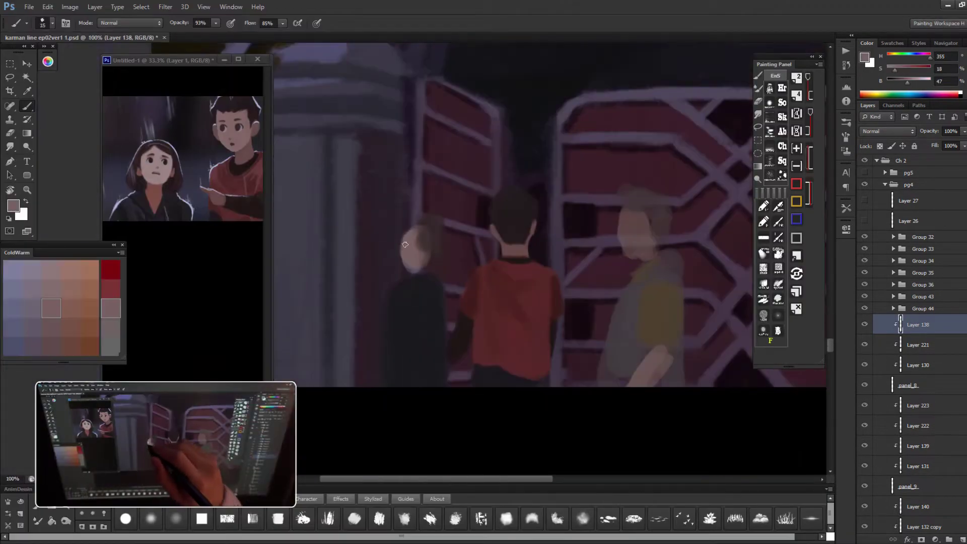
alt+click(412, 247)
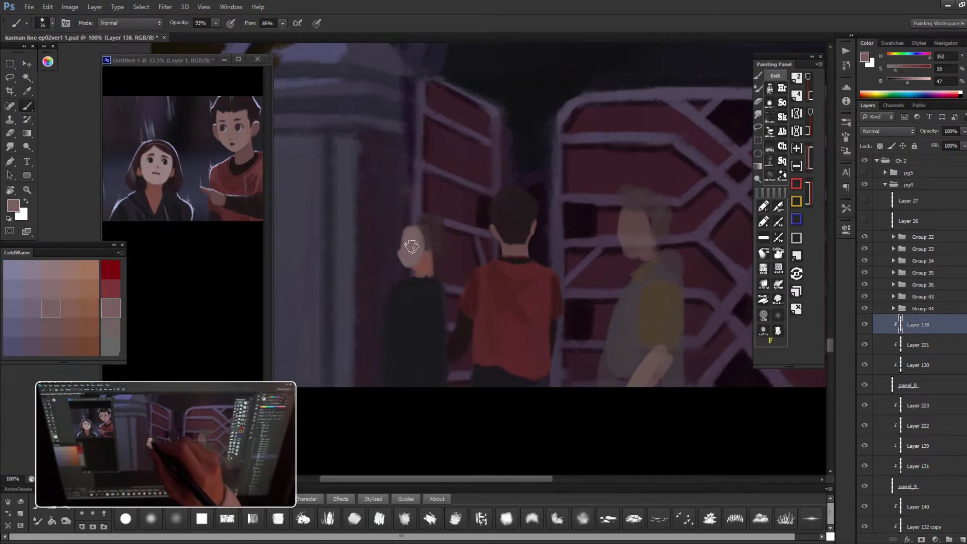
alt+click(431, 260)
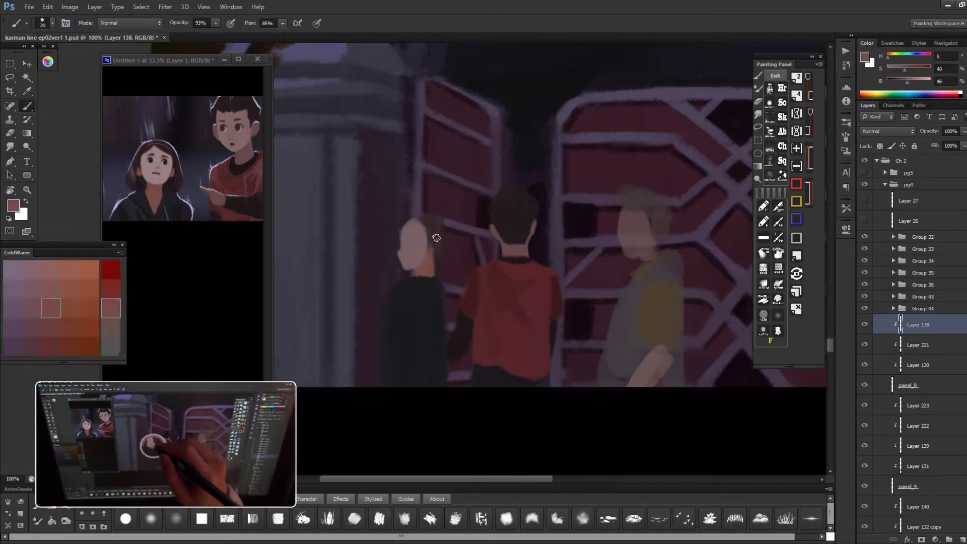
alt+click(436, 237)
alt+click(482, 248)
mouse_move(418, 225)
mouse_down()
mouse_move(436, 228)
mouse_move(433, 253)
mouse_move(413, 217)
mouse_up()
key(bracketleft)
key(bracketleft)
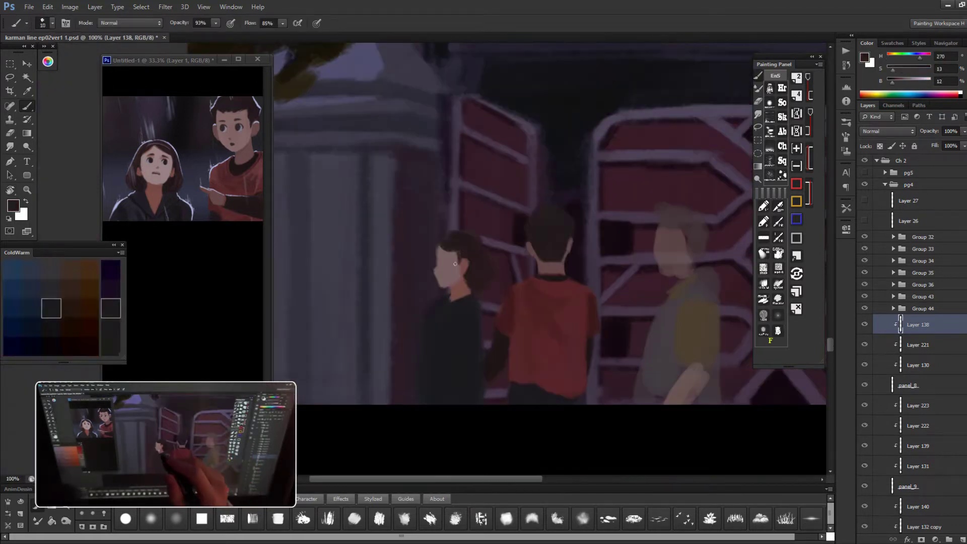
alt+click(453, 302)
drag(449, 294, 431, 268)
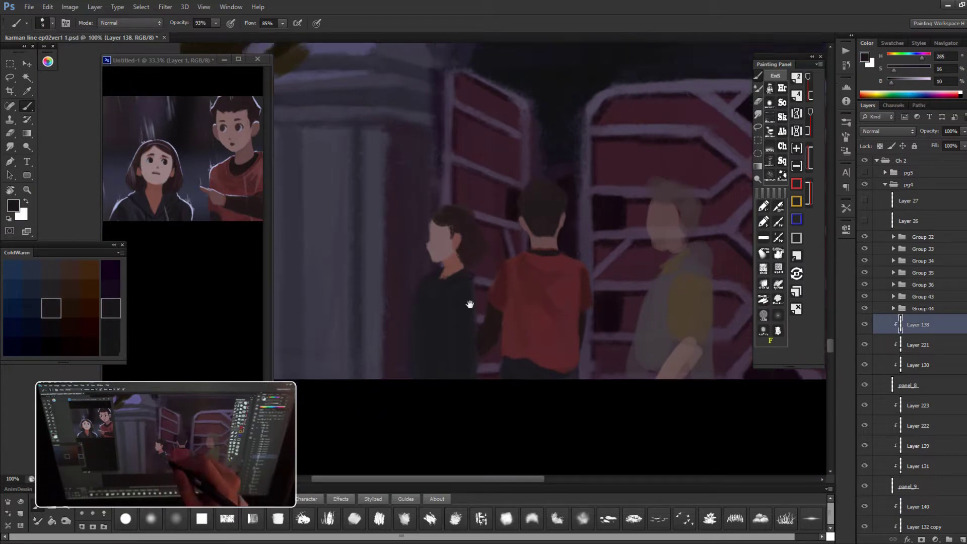
- Refine the girl's hair edges with a smaller brush, sampling skin and darker hair tones
alt+click(432, 222)
key(bracketleft)
key(bracketleft)
key(bracketleft)
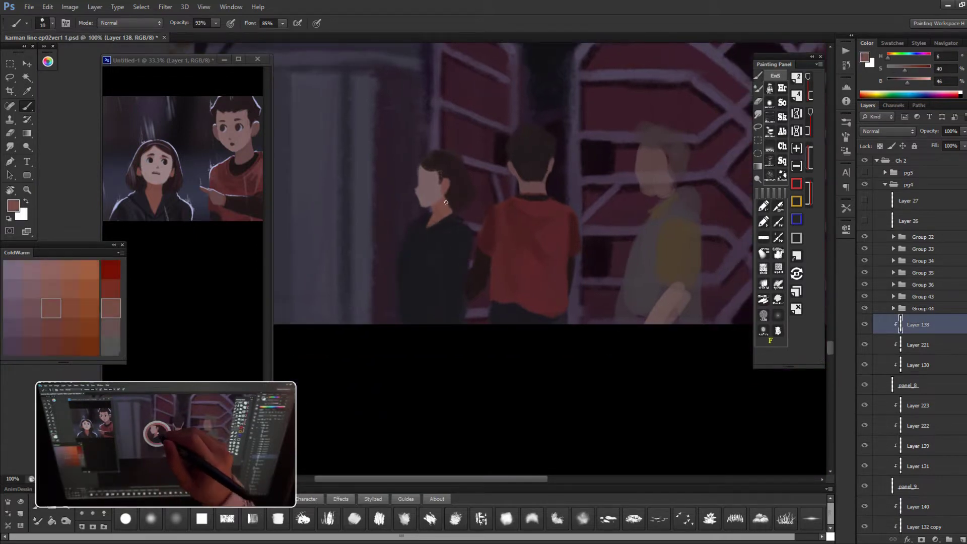
alt+click(436, 208)
alt+click(418, 170)
drag(417, 170, 481, 283)
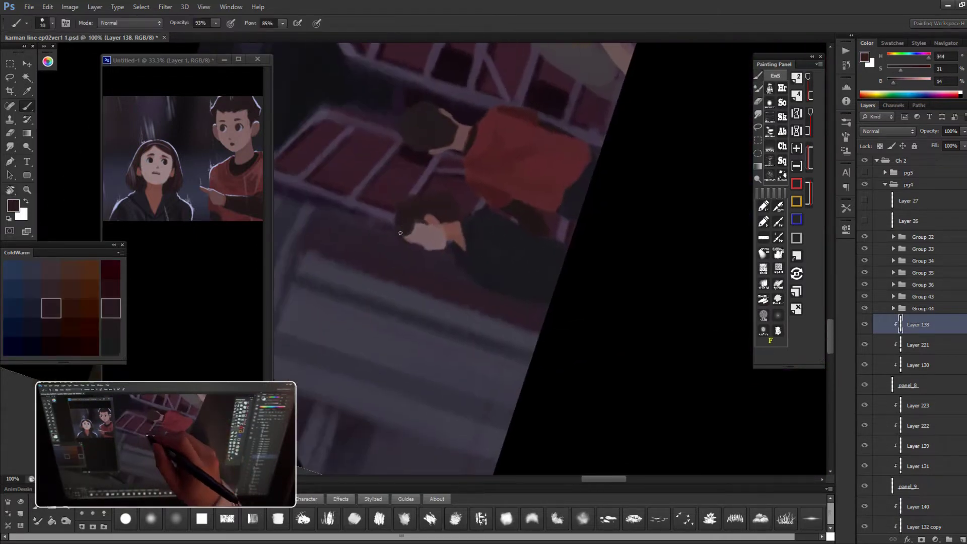
key(bracketright)
key(bracketright)
key(bracketright)
alt+click(457, 248)
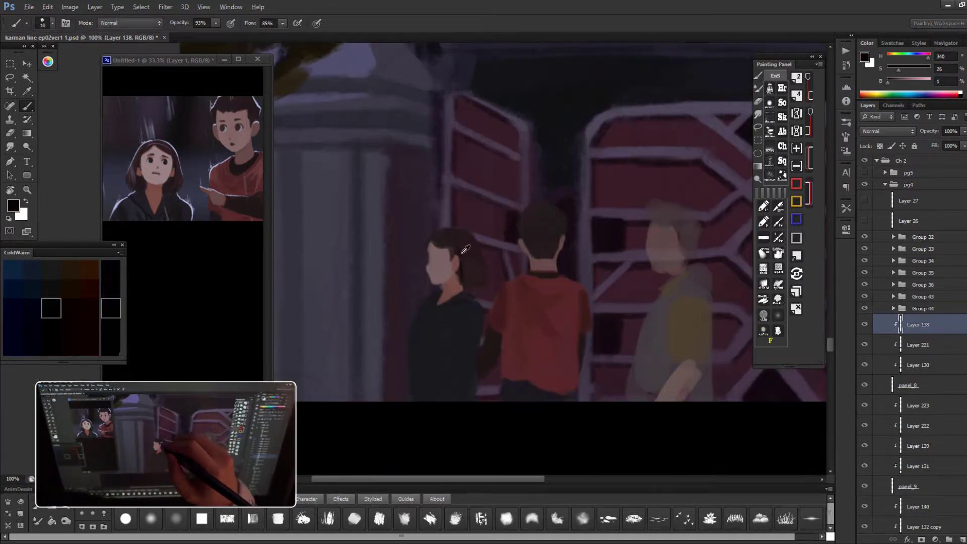
- Paint a thin light purple headband across the girl's hair
alt+click(452, 246)
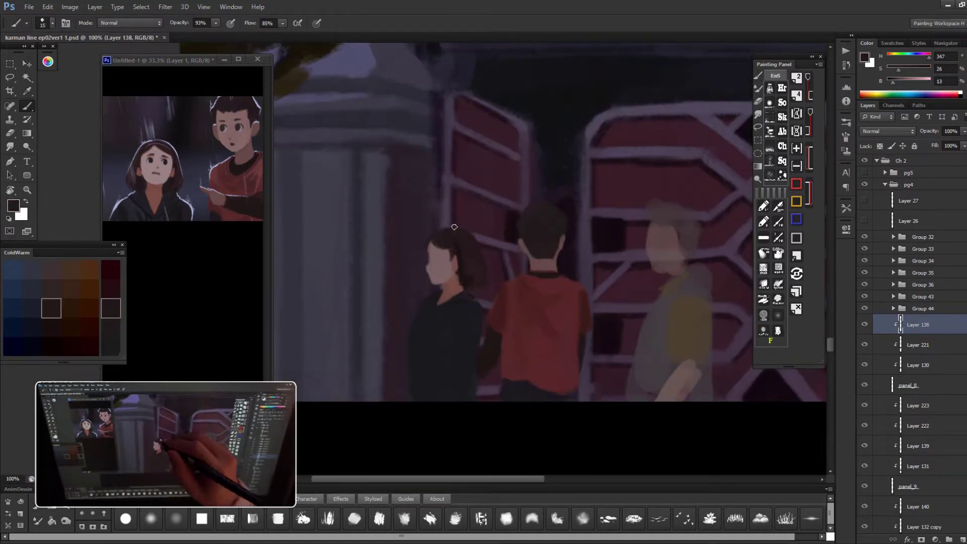
key(bracketleft)
key(bracketleft)
key(bracketleft)
drag(452, 245, 441, 286)
alt+click(447, 270)
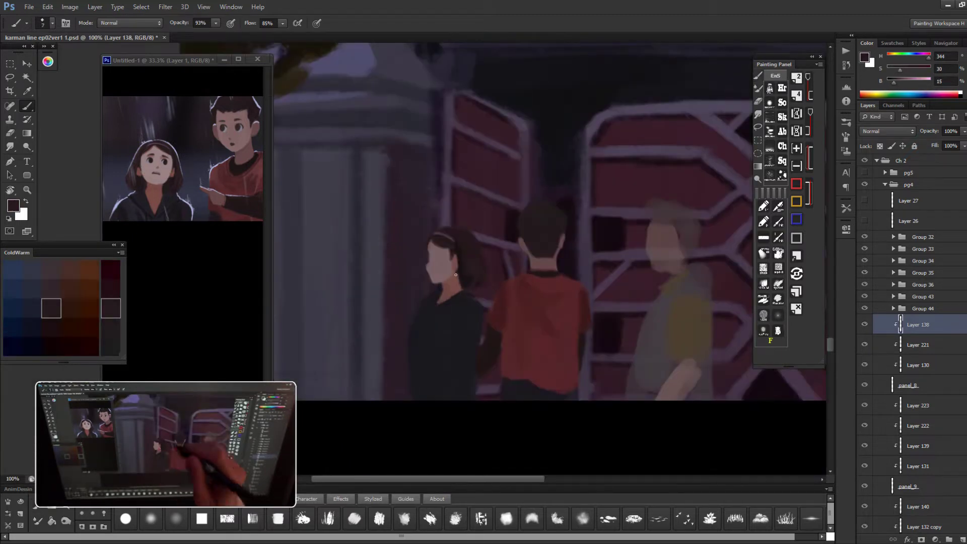
- Reshape the figures again in Liquify with a 300 brush size
key(ctrl+shift+x)
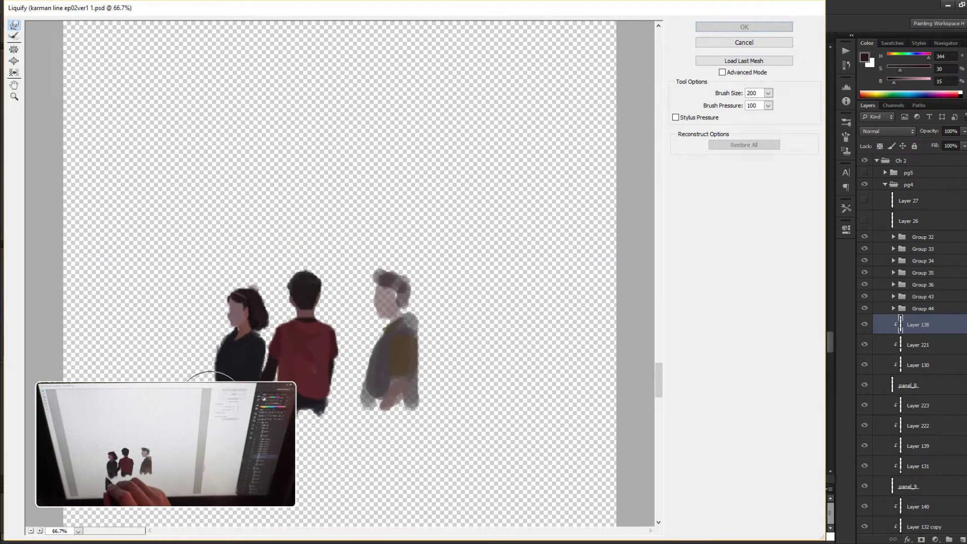
key(bracketright)
key(bracketright)
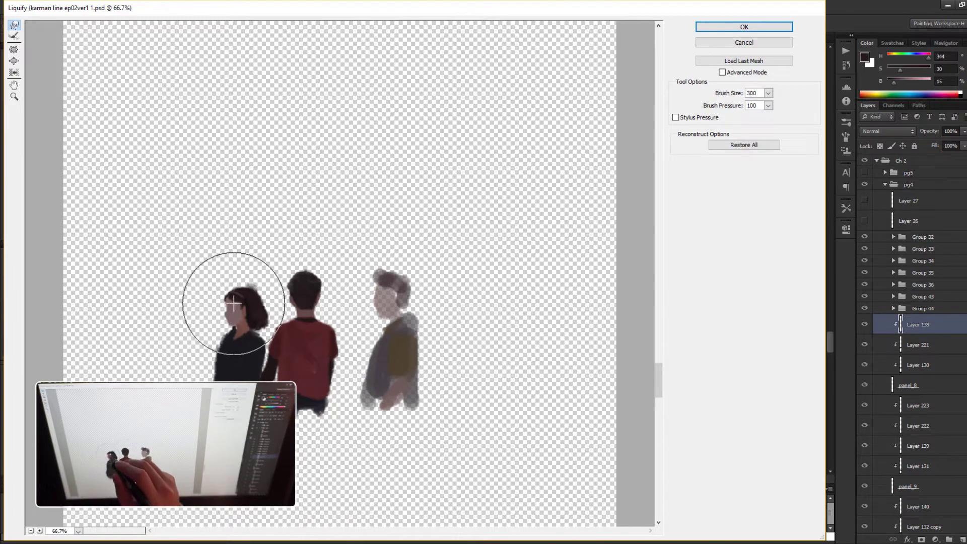
key(Return)
scroll(464, 233, up, 1)
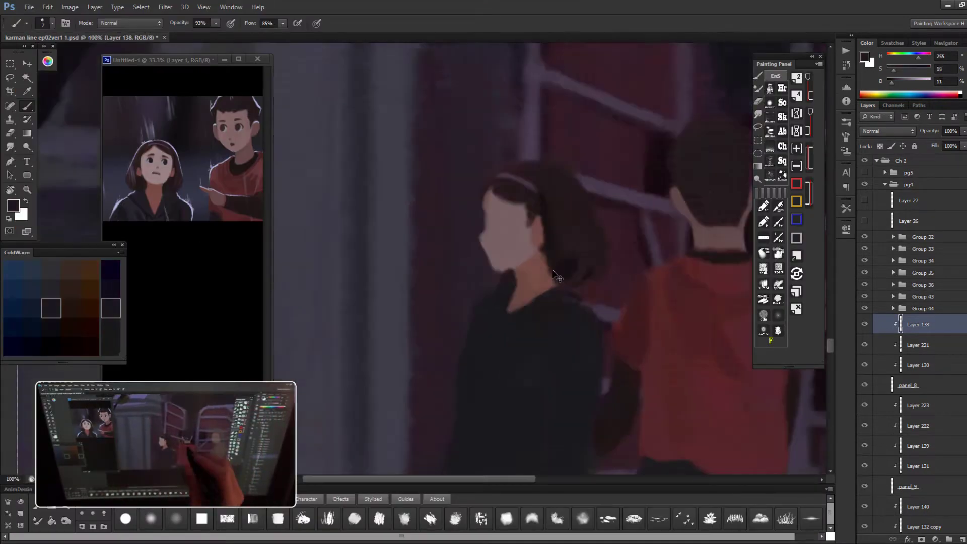
scroll(474, 252, up, 1)
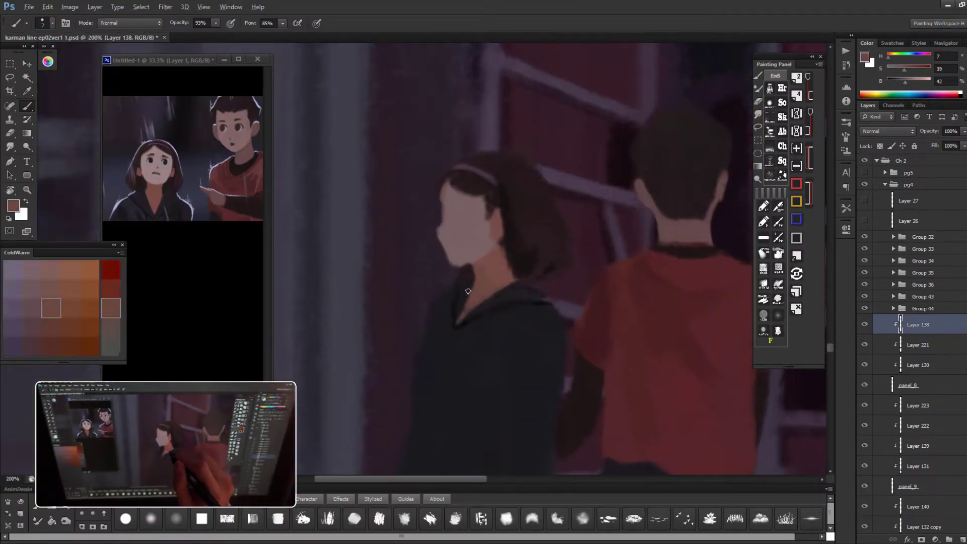
- Darken the girl's hoodie with dark folds using sampled hoodie tones
alt+click(493, 263)
alt+click(469, 336)
mouse_move(469, 336)
mouse_down()
mouse_move(436, 319)
mouse_move(469, 363)
mouse_up()
drag(459, 320, 459, 292)
alt+click(410, 322)
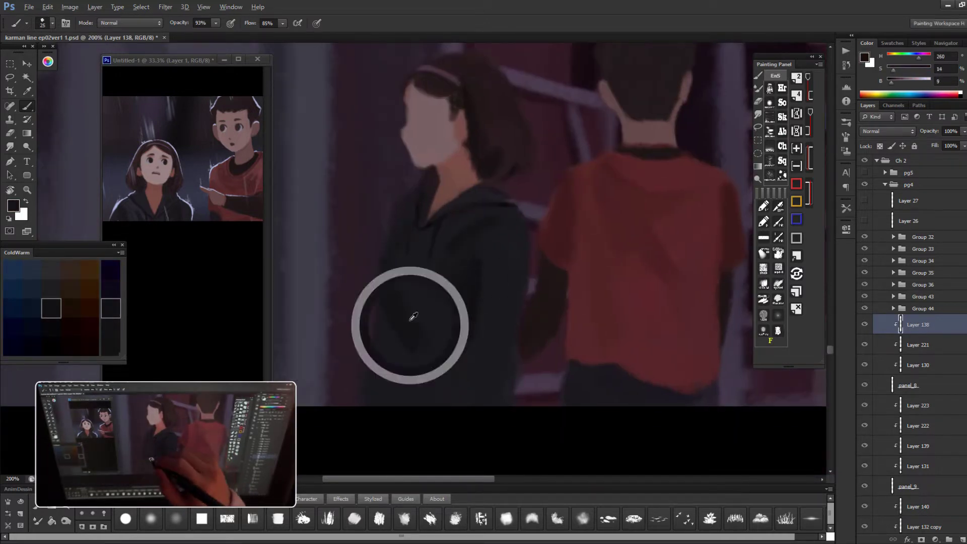
alt+click(496, 313)
key(bracketleft)
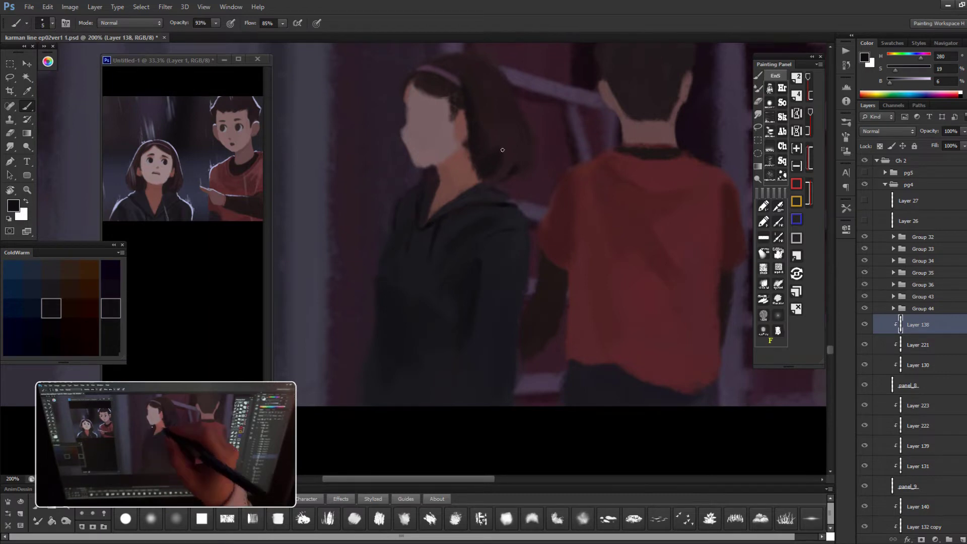
- Pick dark red-brown and near-black tones to refine the girl's hair
alt+click(453, 172)
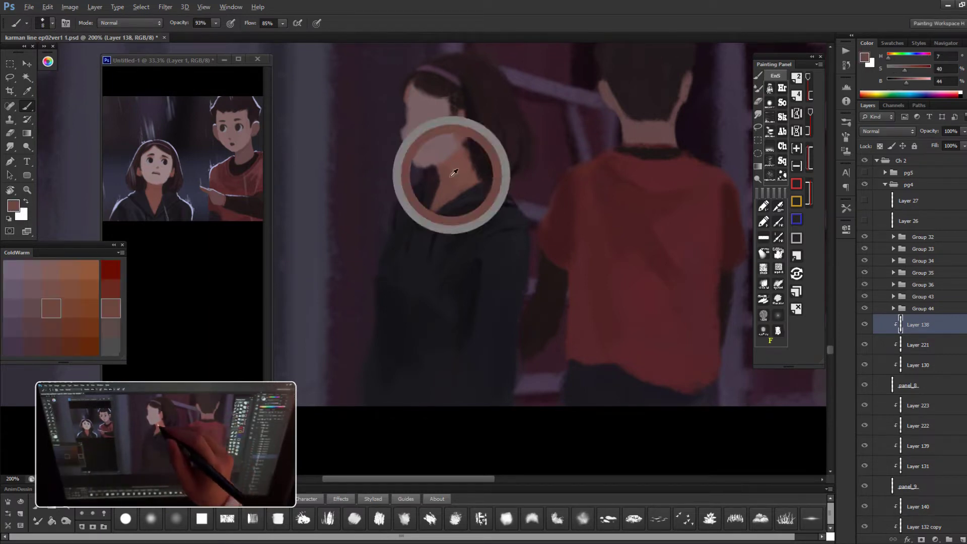
alt+click(436, 193)
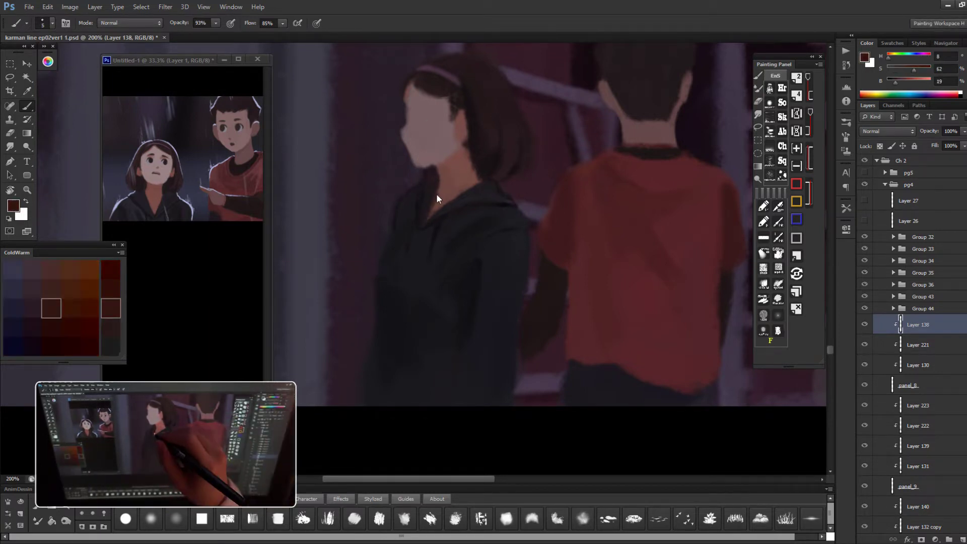
alt+click(422, 167)
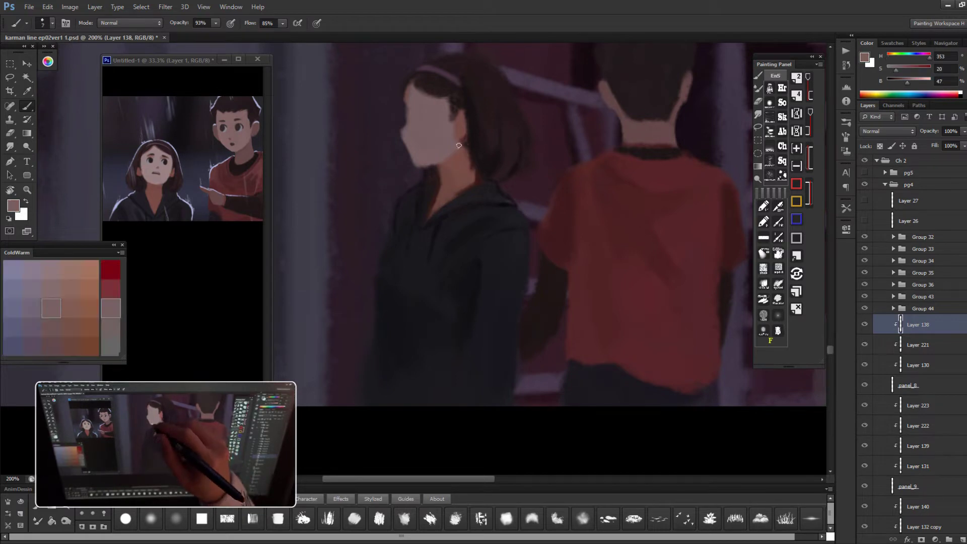
key(ctrl+minus)
alt+click(447, 340)
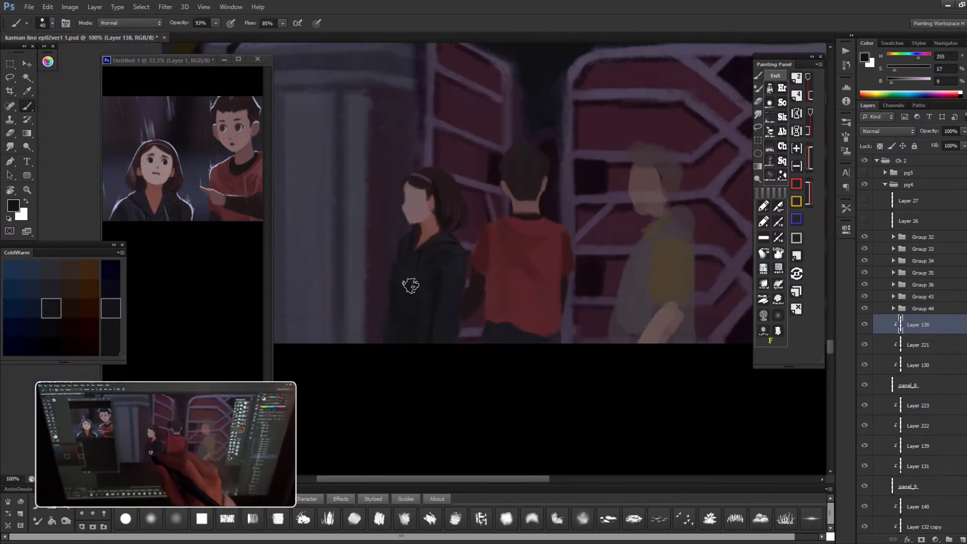
key(ctrl+plus)
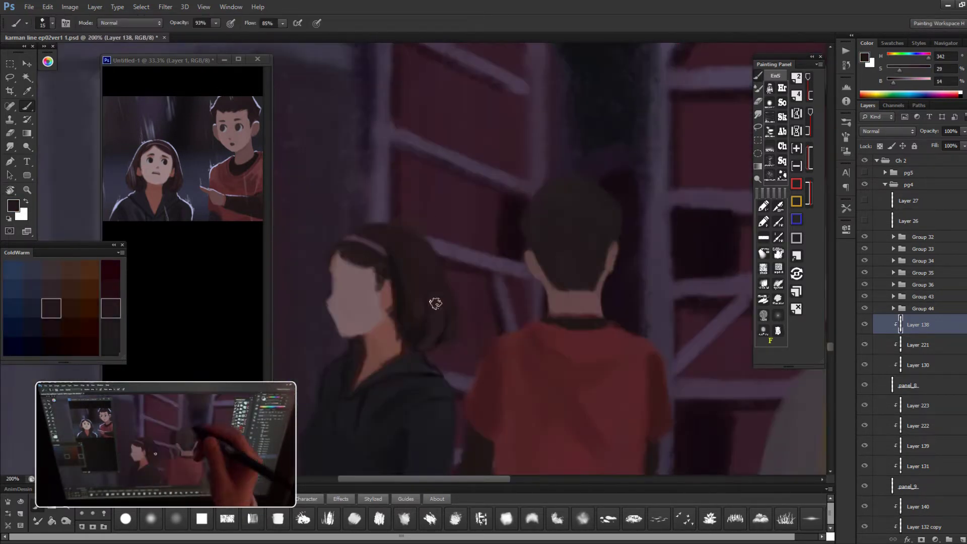
alt+click(381, 268)
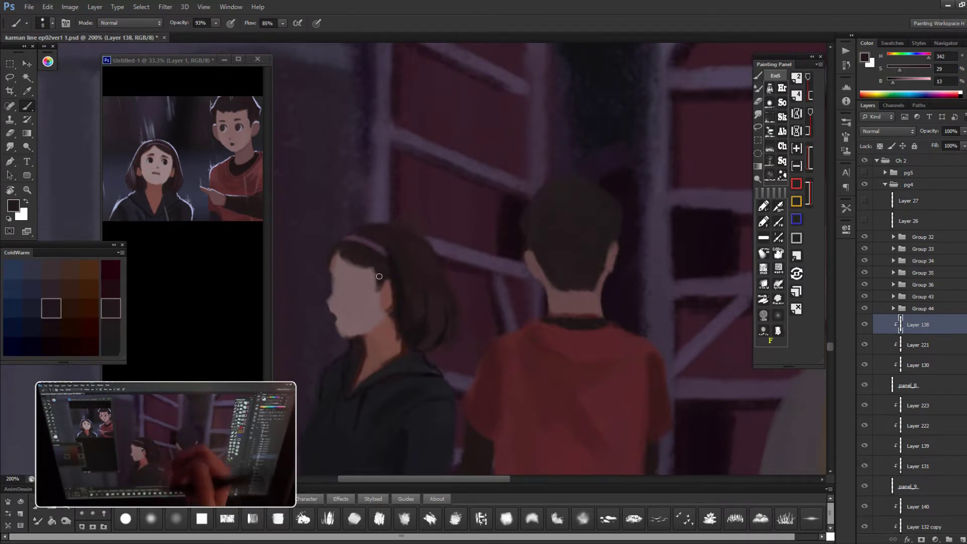
drag(378, 276, 443, 164)
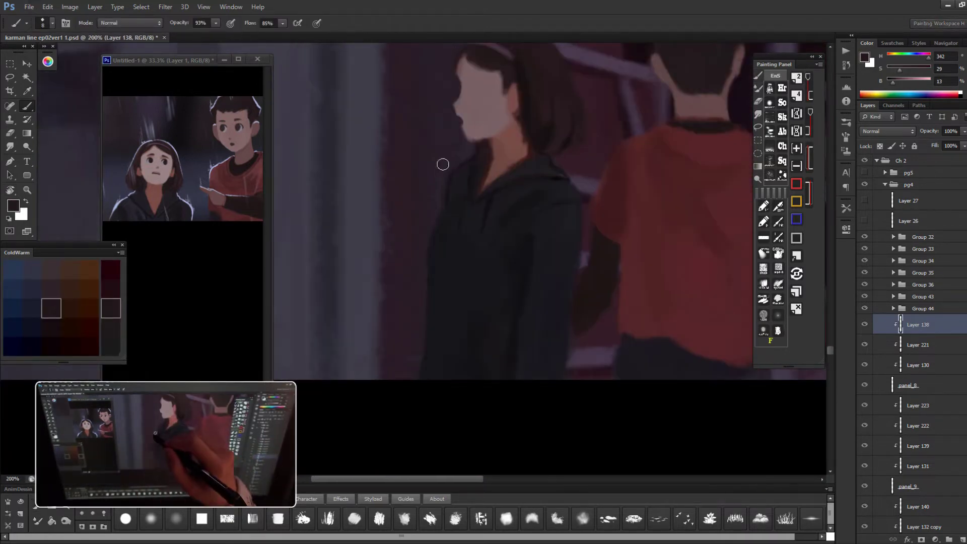
- Run another Liquify pass on the figures with a smaller warp brush
key(ctrl+shift+x)
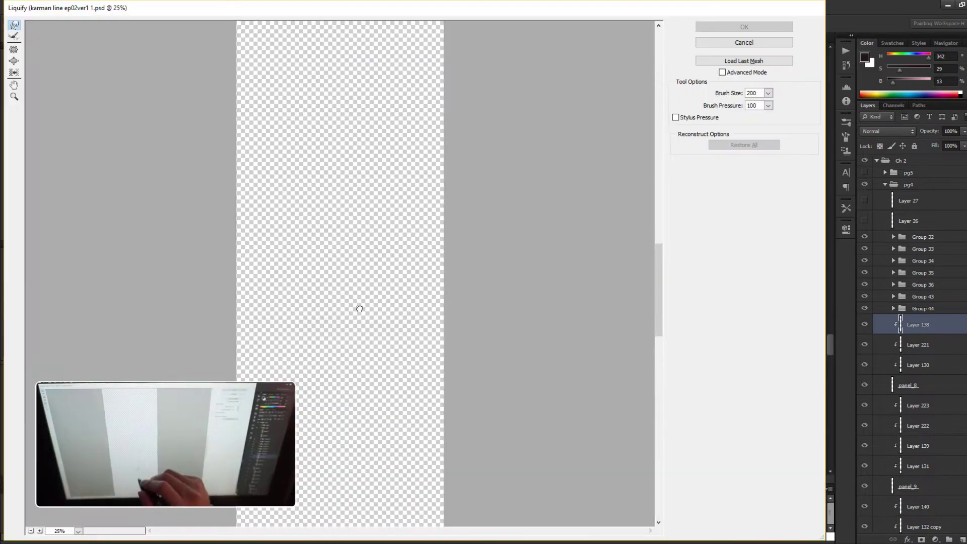
key(bracketleft)
key(bracketleft)
key(bracketleft)
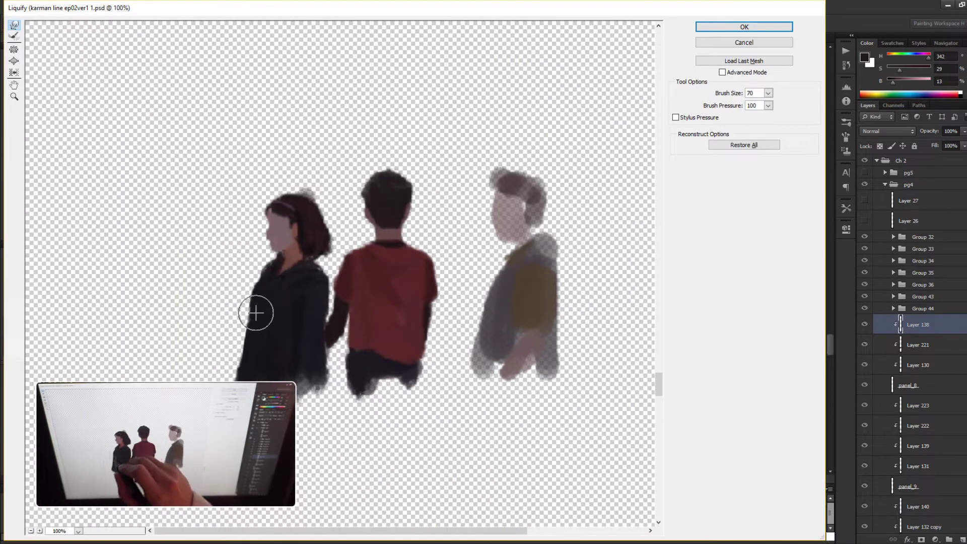
key(Return)
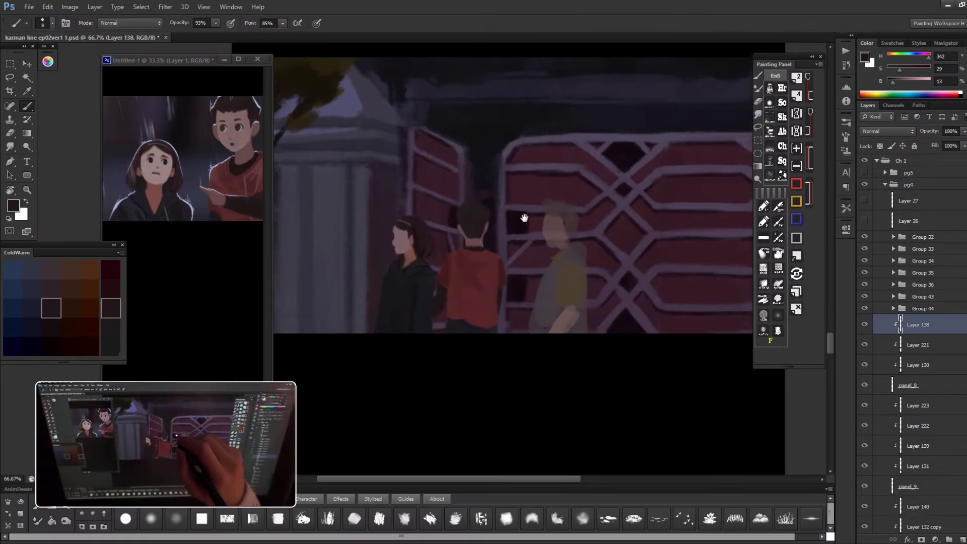
- Lasso the red-shirted boy's head and free-transform it to a new size
key(ctrl+plus)
key(l)
drag(493, 158, 490, 161)
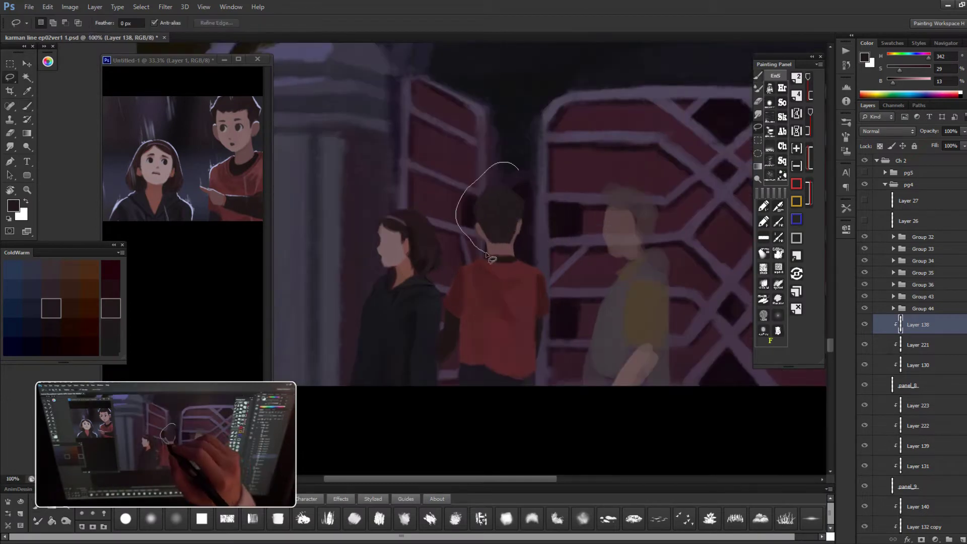
key(ctrl+t)
key(Return)
key(ctrl+minus)
- Lasso the girl beside him, stretch her slightly with Free Transform, and recentre the panel
drag(492, 199, 436, 223)
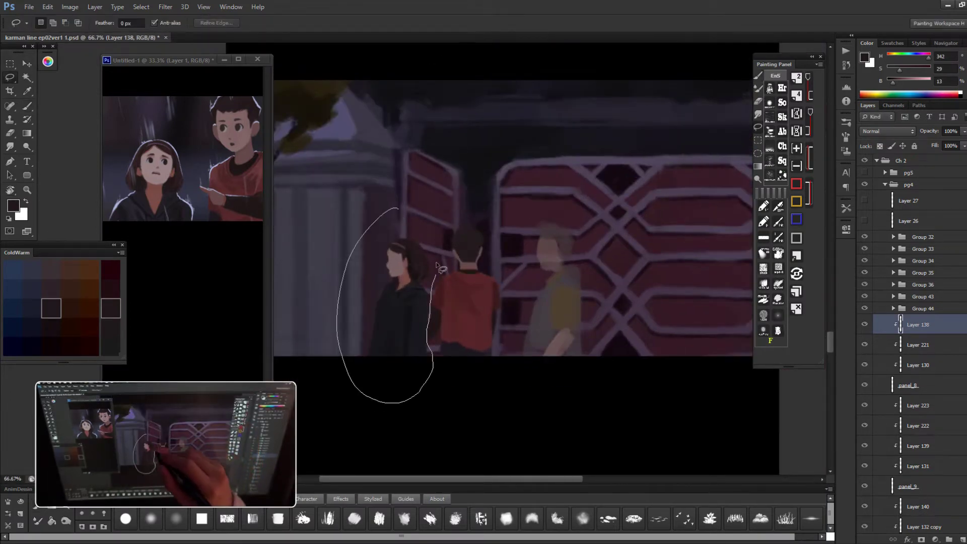
drag(438, 267, 432, 276)
key(ctrl+t)
key(Return)
key(ctrl+minus)
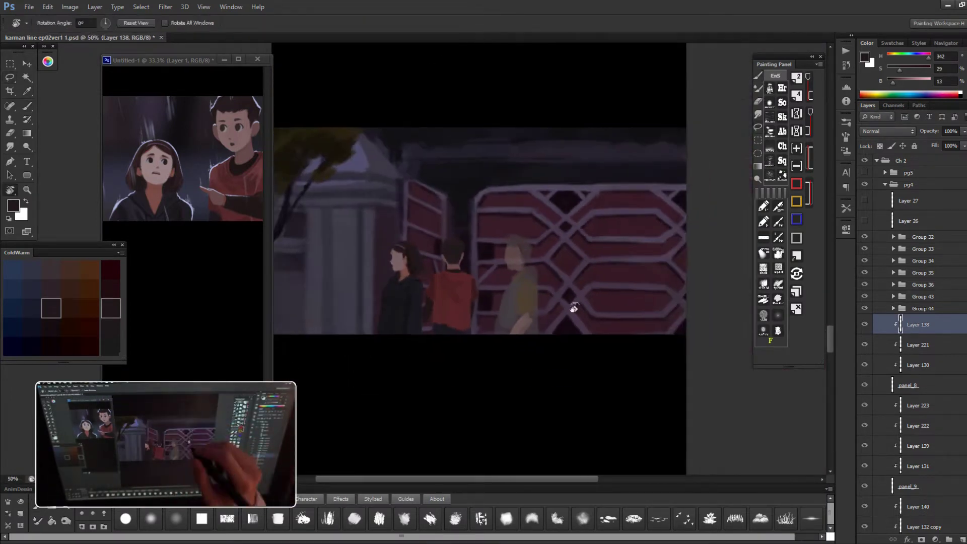
scroll(572, 308, up, 3)
mouse_move(565, 251)
mouse_down()
mouse_move(574, 260)
mouse_move(554, 217)
mouse_up()
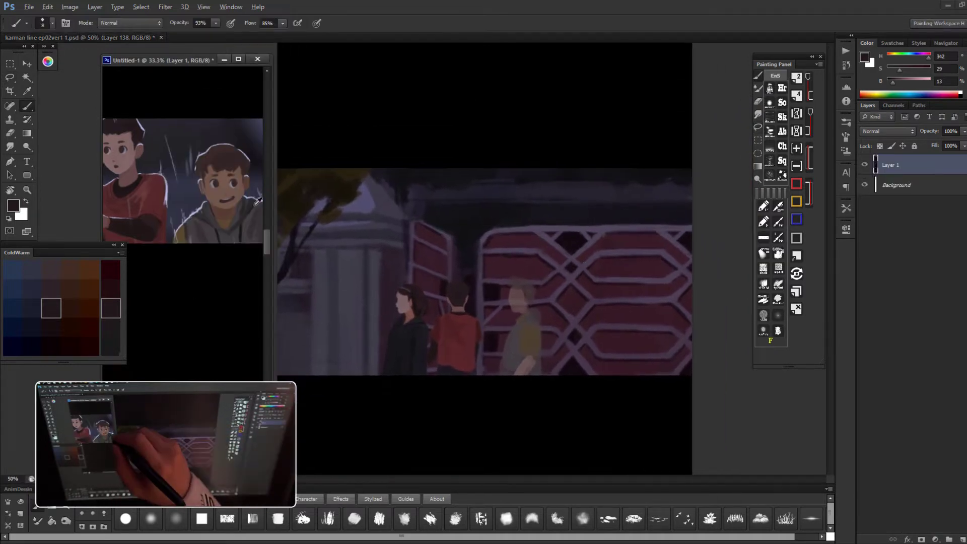
- Sample olive-brown and dark grey-purple to paint the third figure's grey hooded vest
key(ctrl+plus)
key(b)
alt+click(481, 278)
alt+click(499, 274)
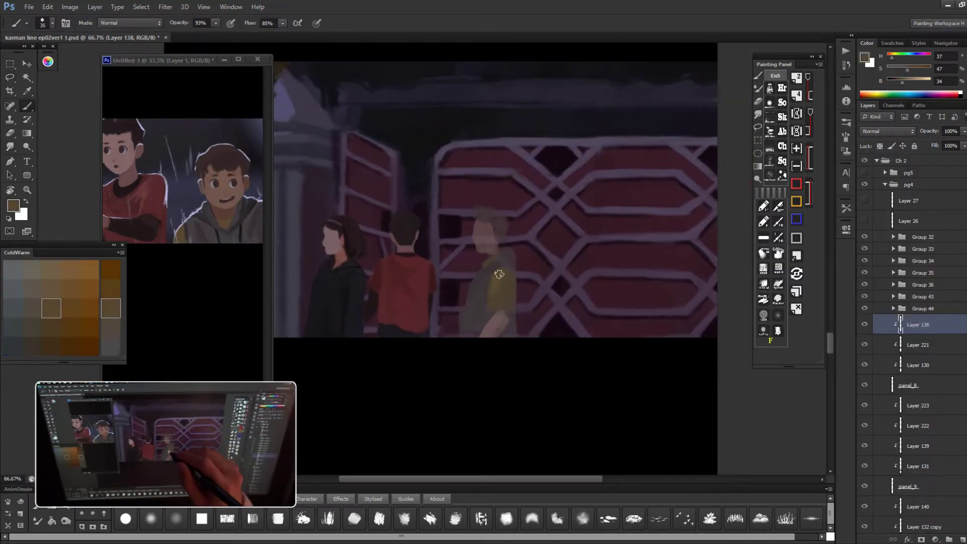
alt+click(508, 264)
key(bracketleft)
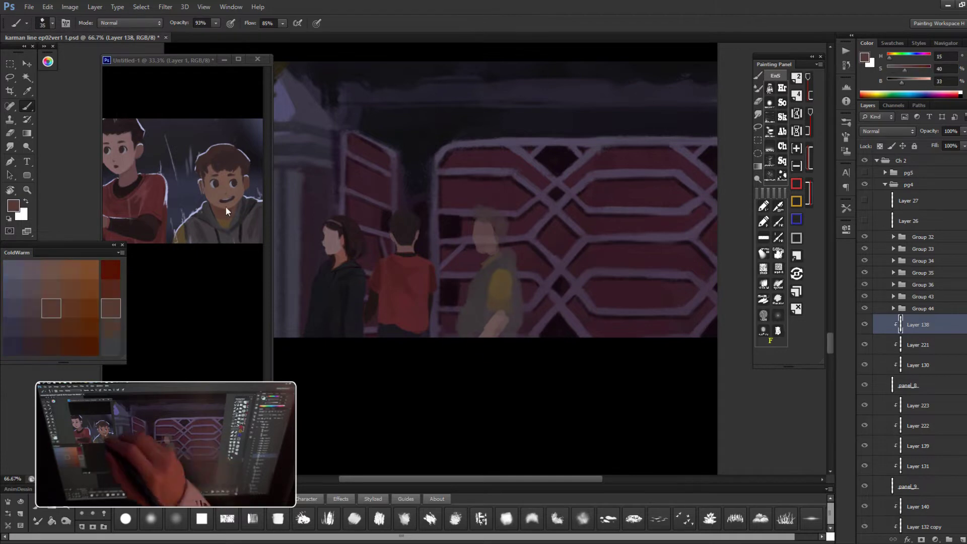
alt+click(479, 333)
key(bracketleft)
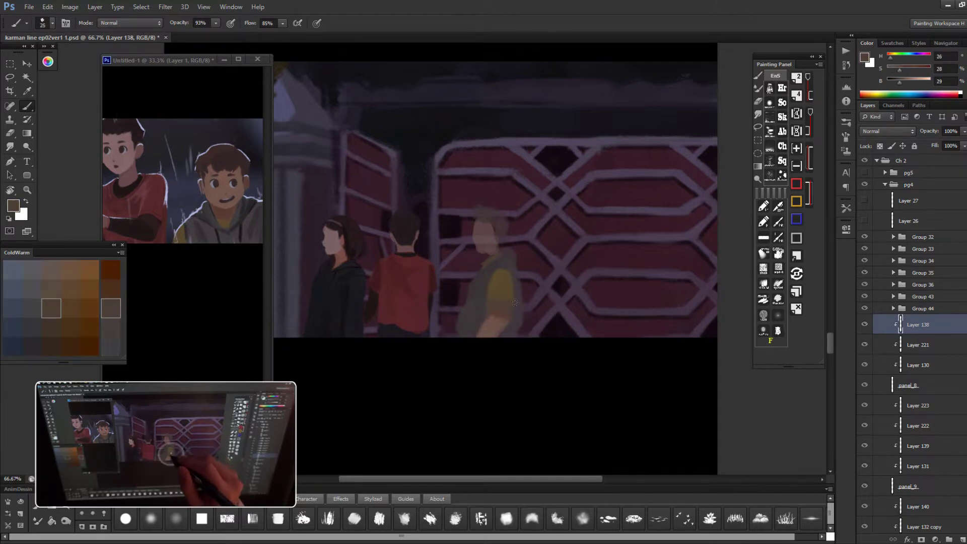
key(ctrl+plus)
key(bracketleft)
key(bracketleft)
key(bracketleft)
- Shade the figure with dark purple and grey-brown and block in the face with muted browns
alt+click(532, 286)
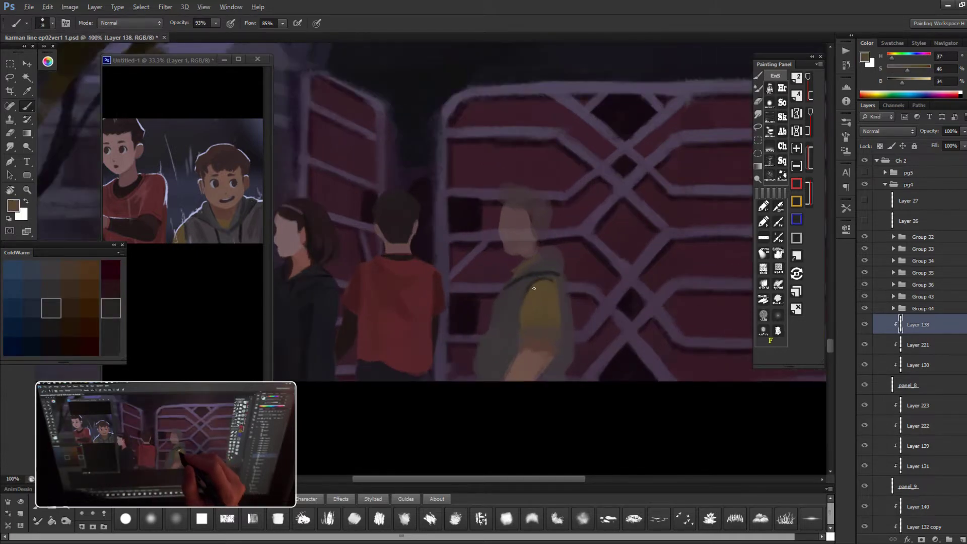
key(bracketright)
key(bracketright)
alt+click(537, 341)
alt+click(512, 349)
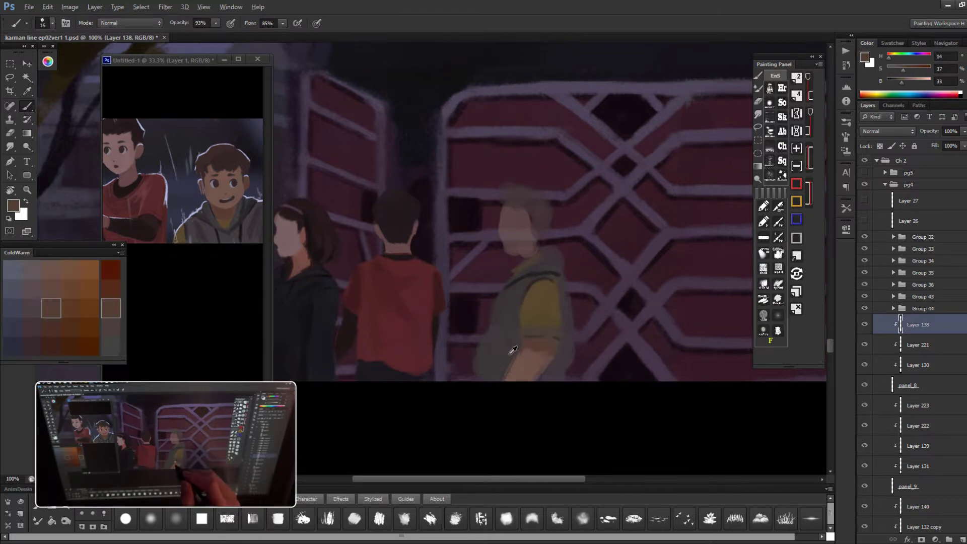
key(bracketright)
key(bracketright)
key(bracketright)
key(bracketright)
key(bracketright)
key(bracketright)
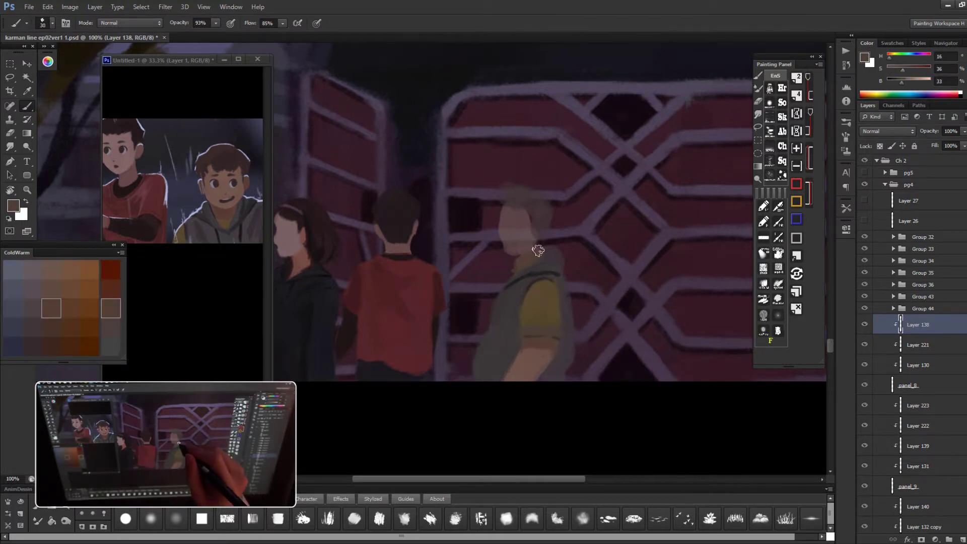
alt+click(517, 224)
key(ctrl+plus)
key(bracketleft)
key(bracketleft)
key(bracketleft)
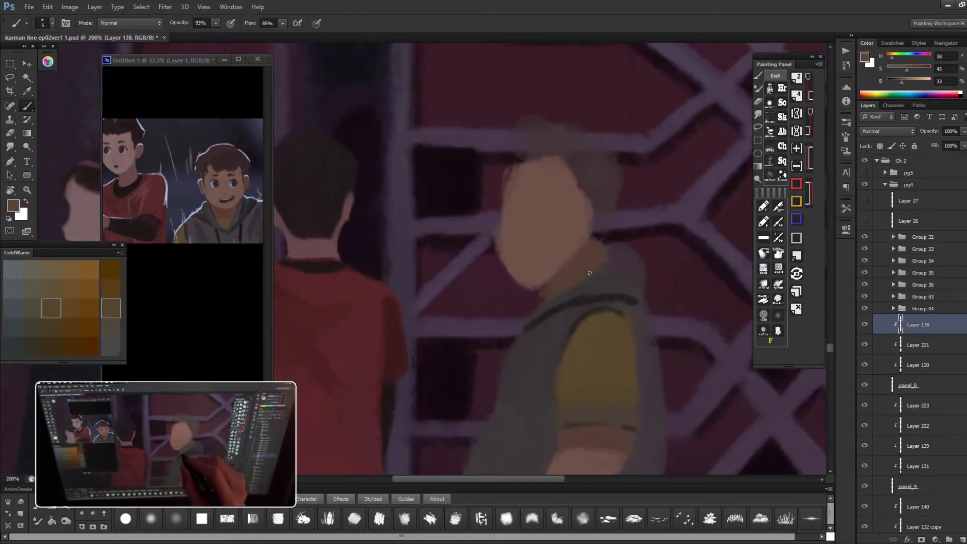
alt+click(582, 272)
key(ctrl+minus)
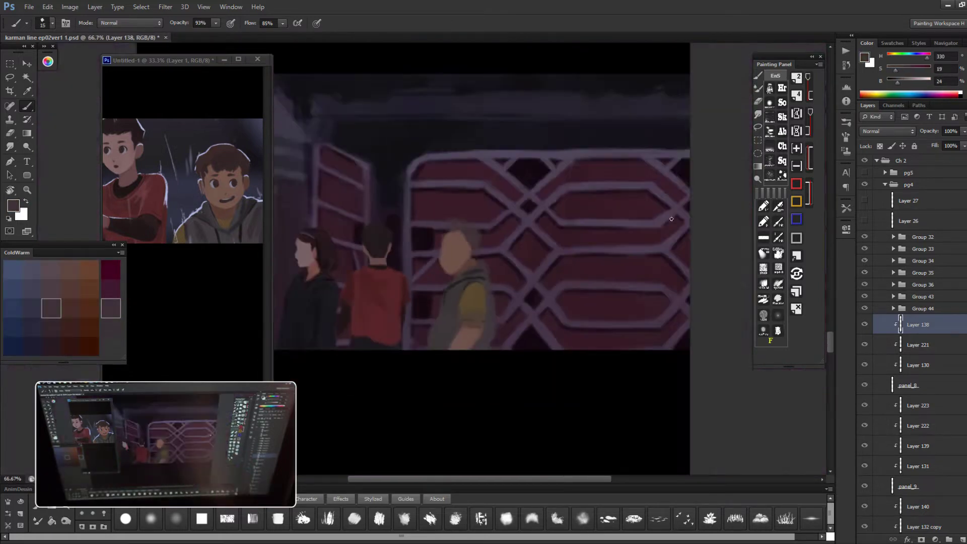
drag(582, 273, 470, 346)
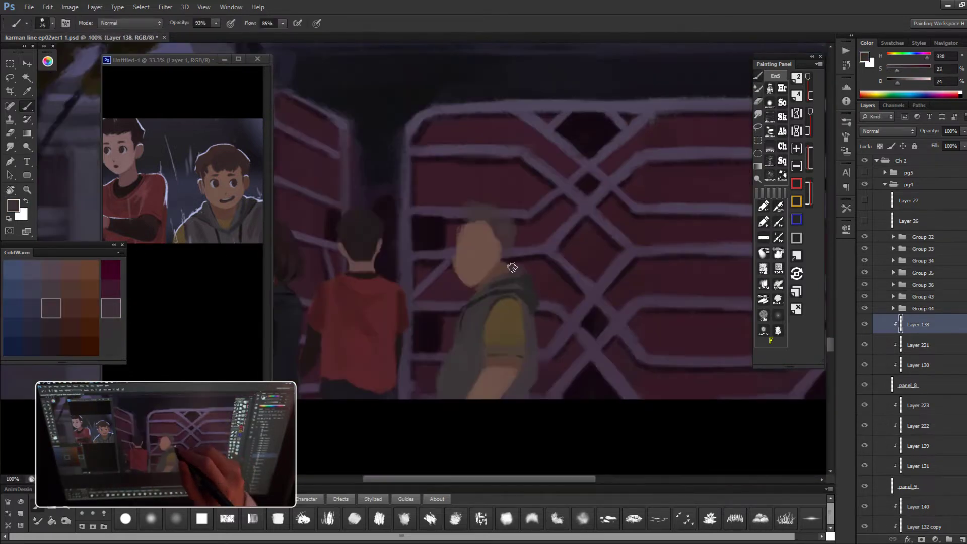
- Refine the head and yellow sleeve with sampled browns, tilting the canvas for easier strokes
key(ctrl+plus)
key(bracketleft)
alt+click(489, 262)
drag(494, 255, 453, 309)
key(bracketright)
alt+click(411, 362)
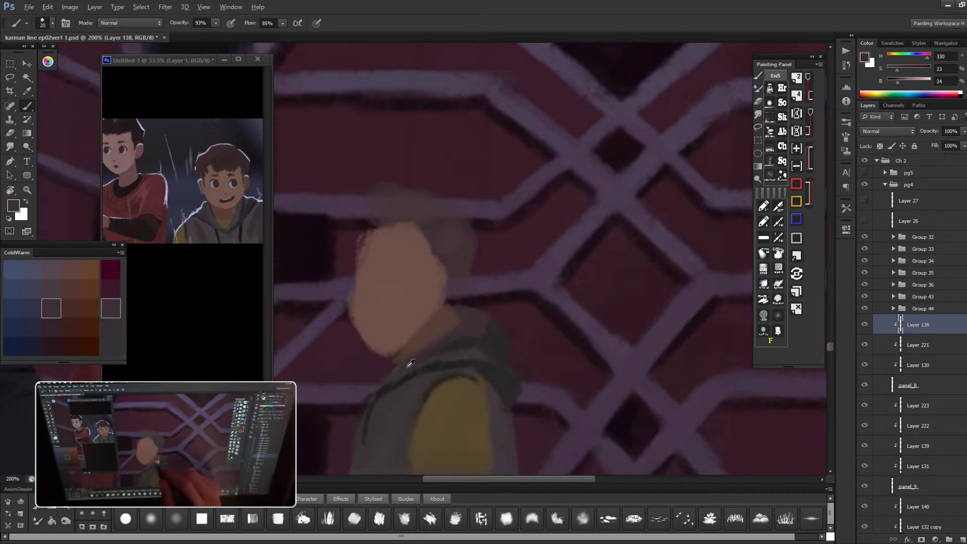
key(ctrl+minus)
mouse_move(491, 347)
mouse_down()
mouse_move(453, 302)
mouse_move(408, 320)
mouse_up()
alt+click(407, 319)
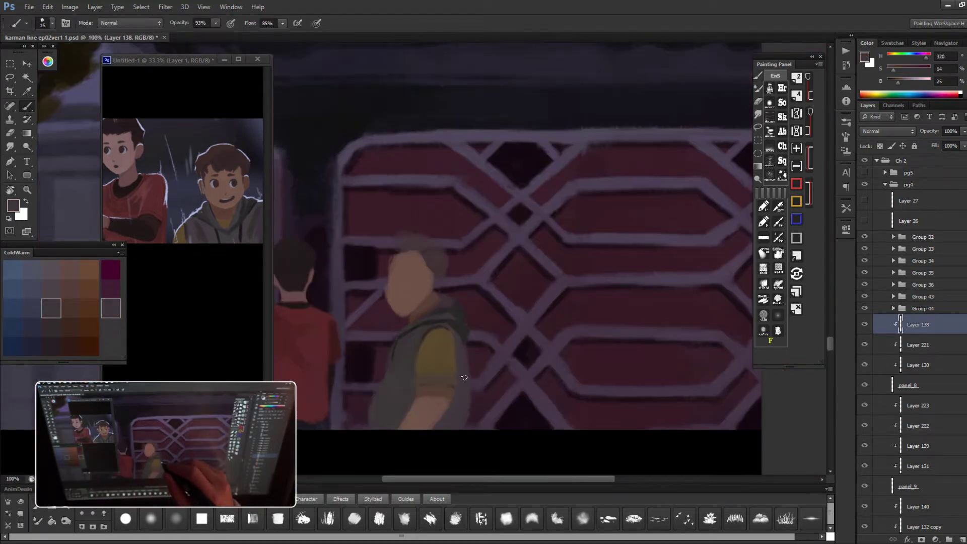
key(bracketright)
- Paint the grey-vest figure's hair with sampled warm browns and near-black
key(ctrl+minus)
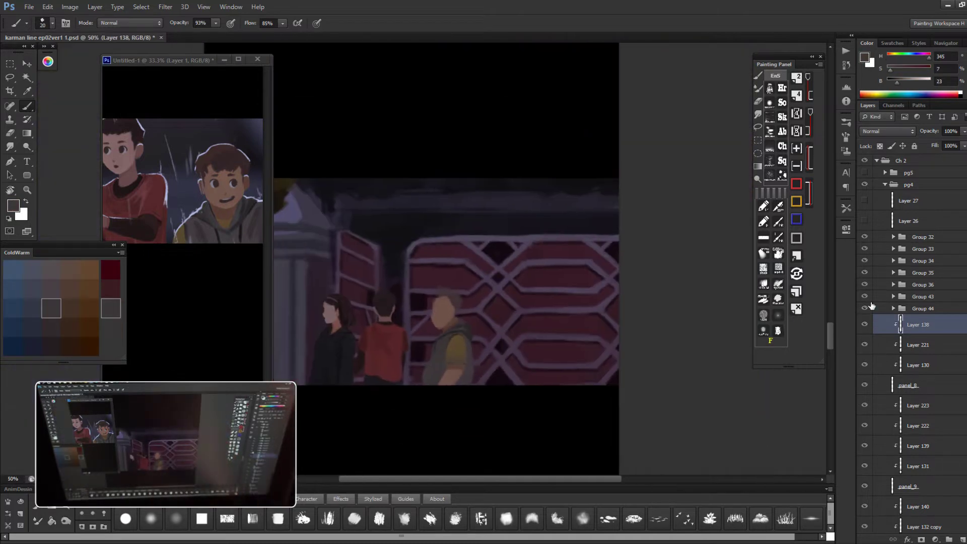
key(ctrl+plus)
drag(519, 285, 509, 252)
key(bracketright)
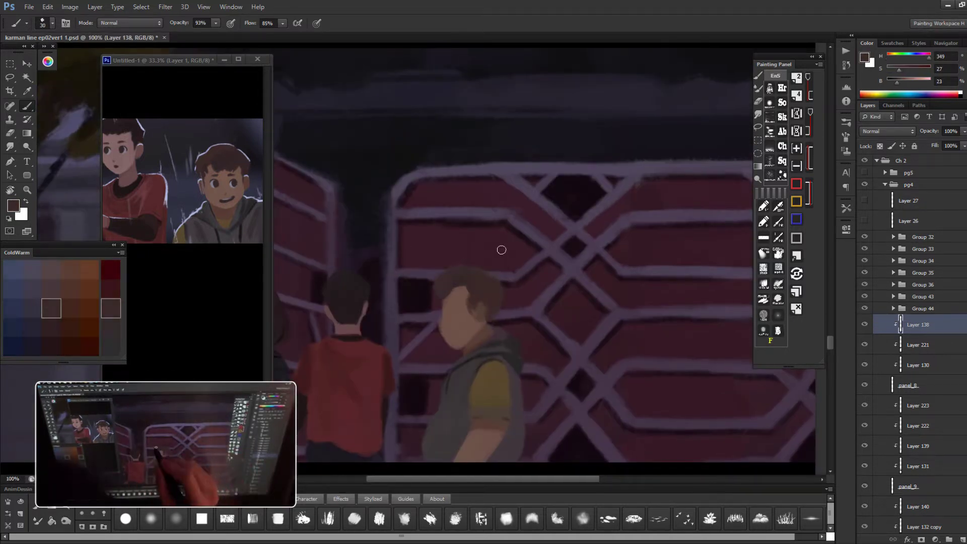
alt+click(474, 342)
alt+click(567, 242)
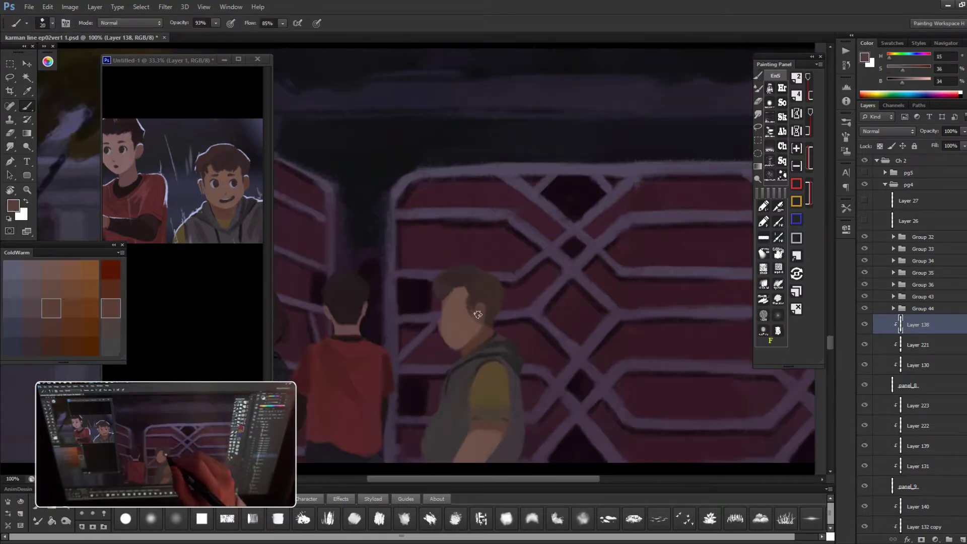
alt+click(464, 313)
alt+click(462, 297)
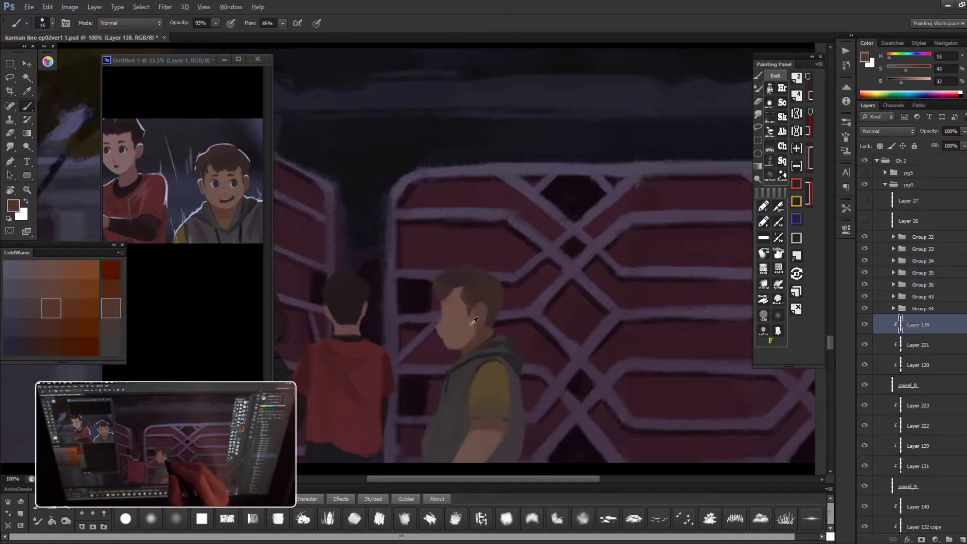
alt+click(468, 281)
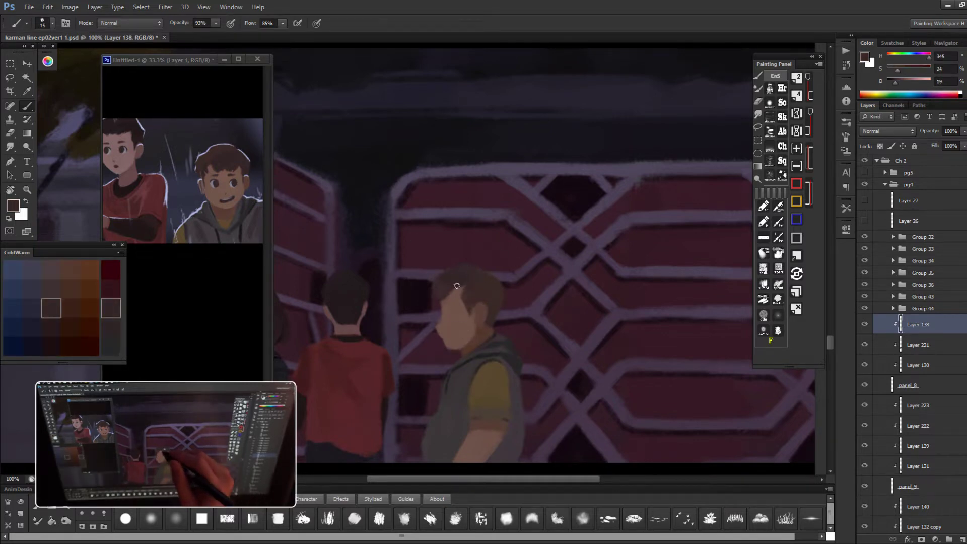
- Match the hair to the reference image with dark mauve and red-brown, then open Liquify
key(ctrl+minus)
key(ctrl+minus)
alt+click(222, 161)
key(ctrl+plus)
key(ctrl+plus)
key(ctrl+plus)
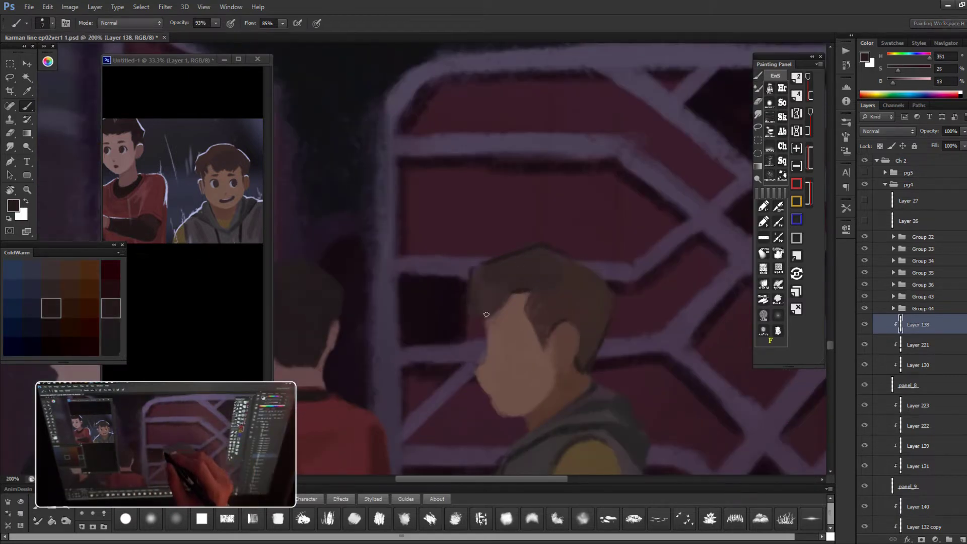
alt+click(468, 306)
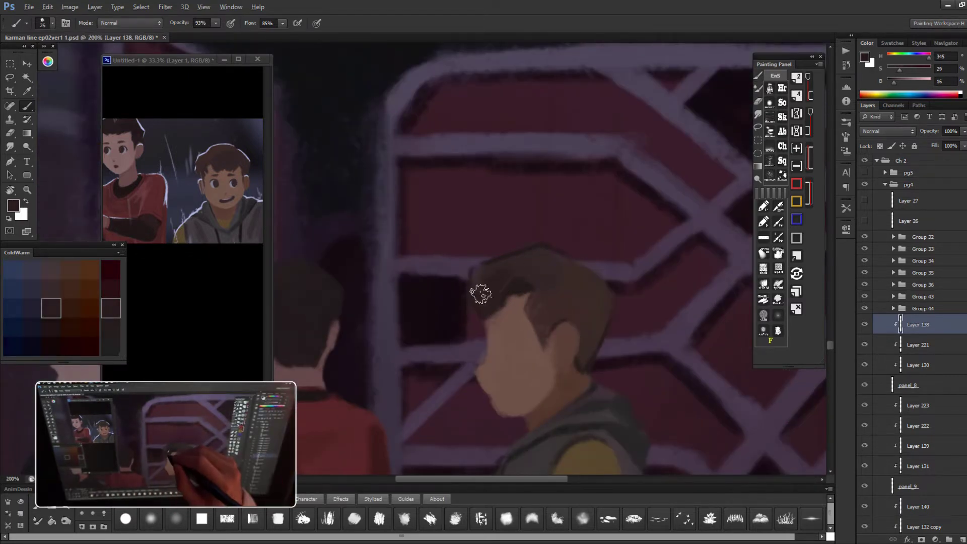
key(ctrl+minus)
key(ctrl+minus)
key(ctrl+plus)
alt+click(510, 297)
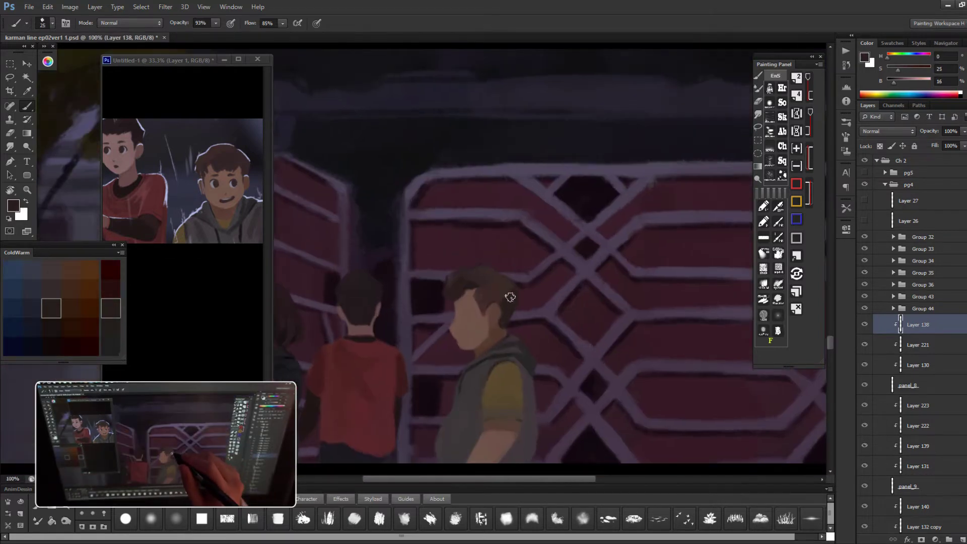
key(shift+ctrl+x)
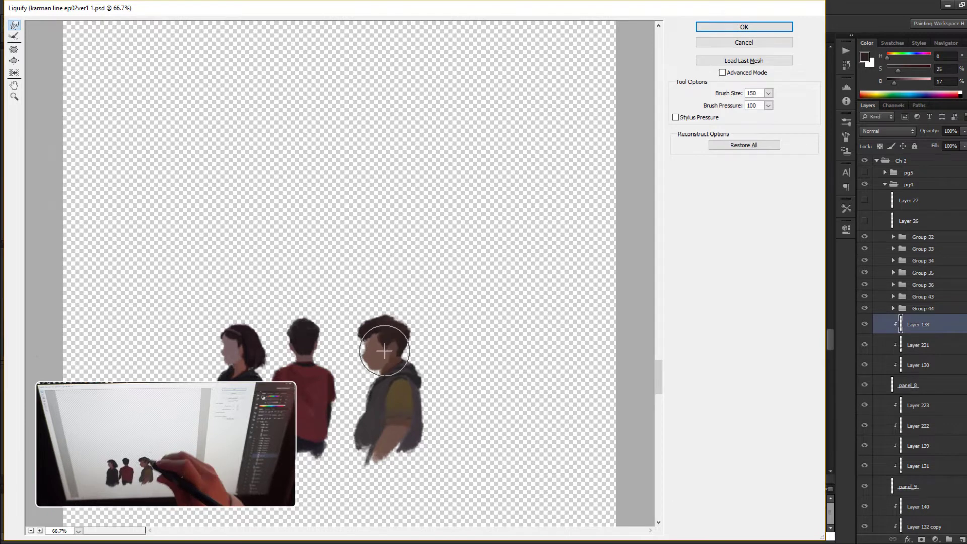
- Forward-warp the right boy's hair into a rounder shape over two Liquify passes
key(bracketright)
key(bracketright)
key(bracketright)
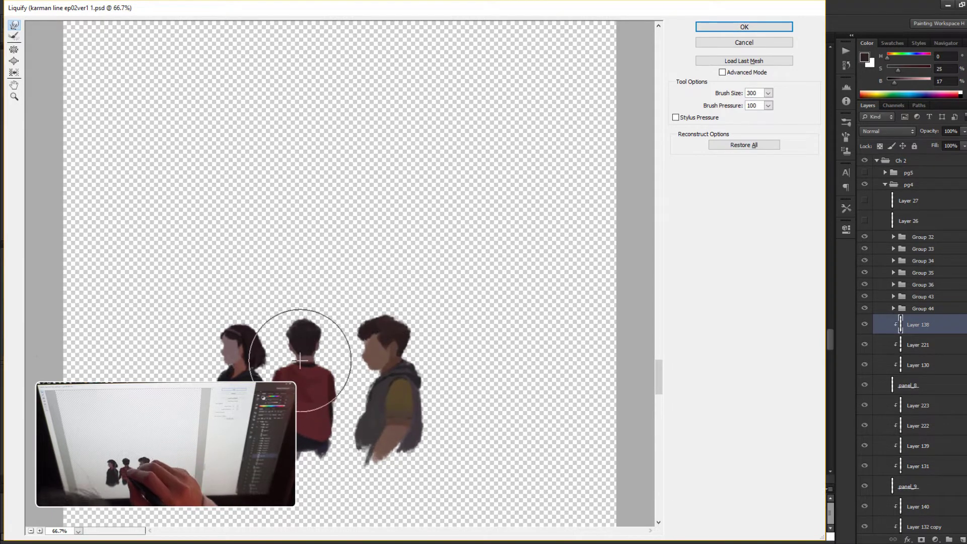
key(bracketright)
key(bracketright)
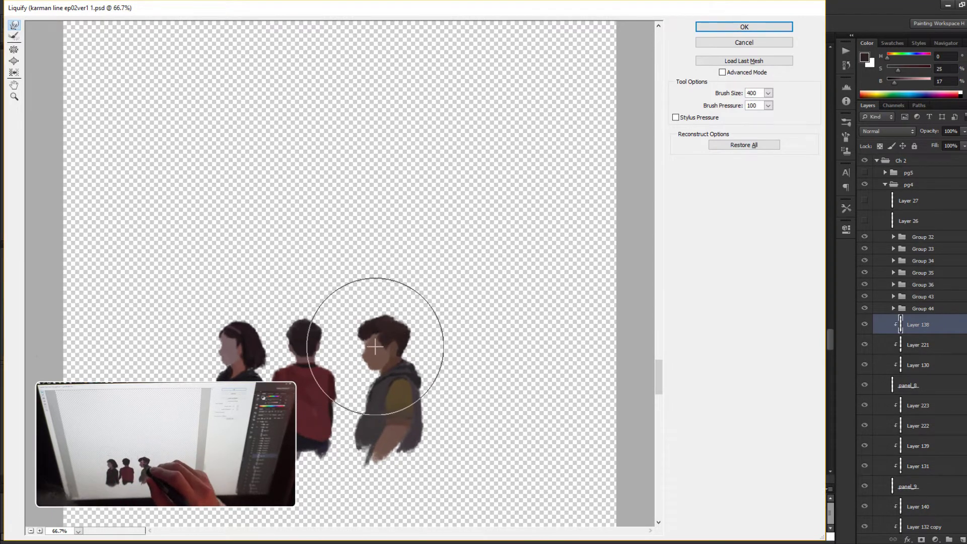
key(bracketleft)
key(bracketleft)
key(bracketleft)
key(bracketleft)
key(bracketleft)
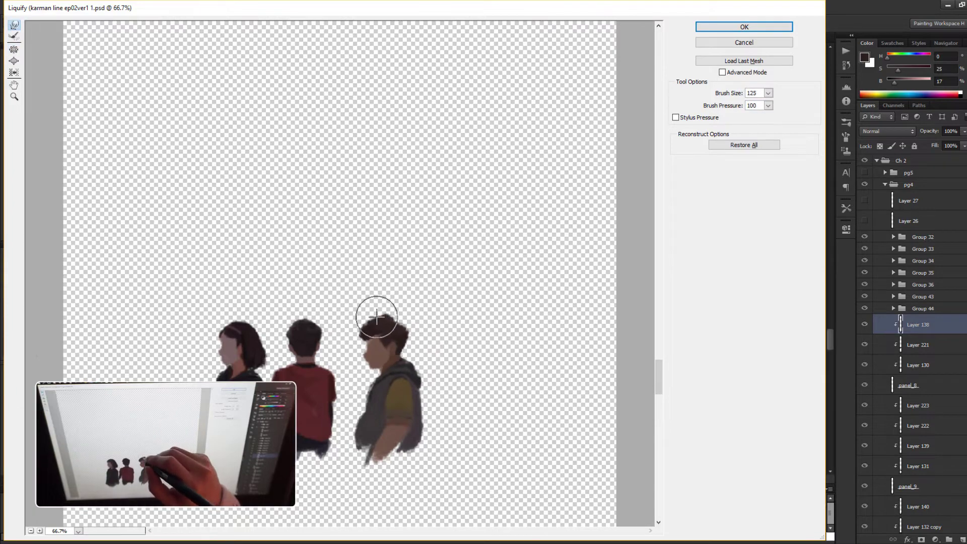
drag(377, 317, 401, 309)
key(bracketright)
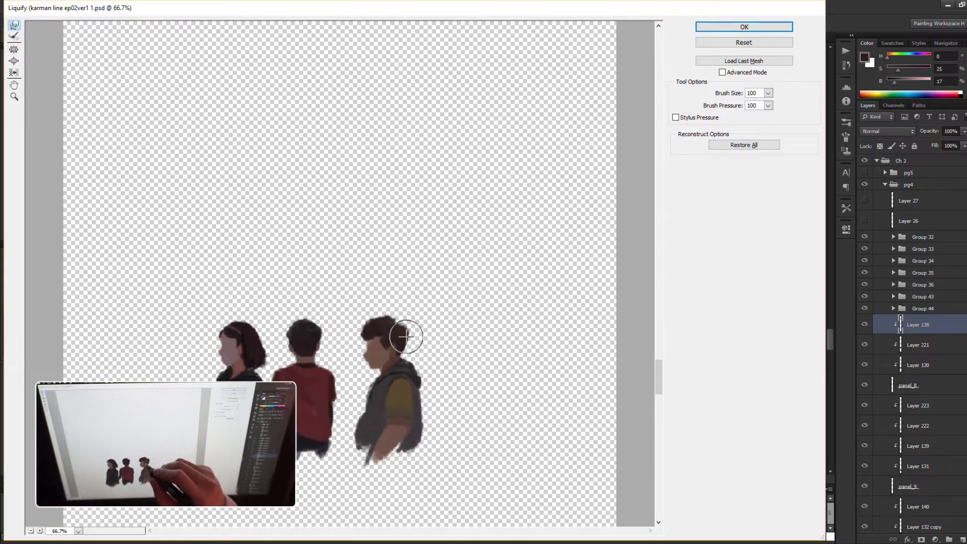
key(Return)
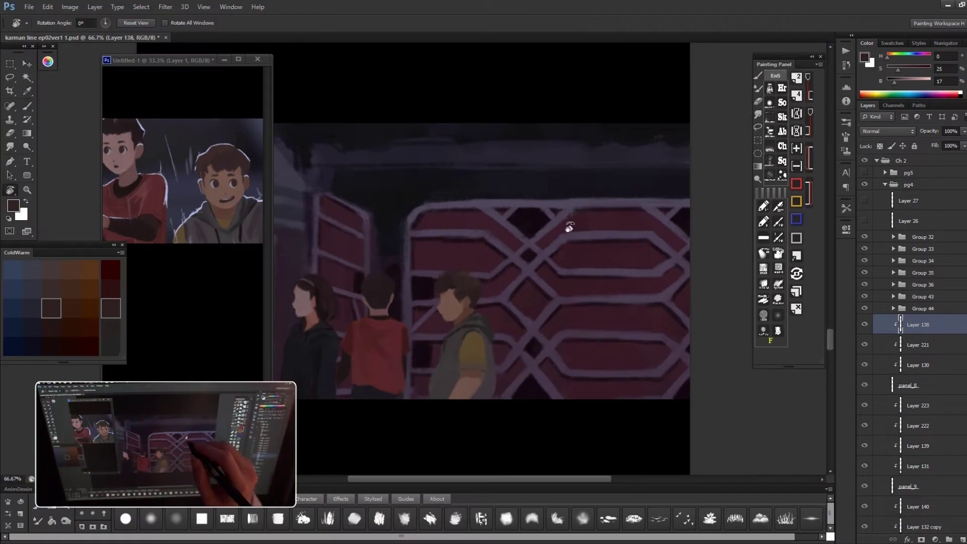
key(ctrl+shift+x)
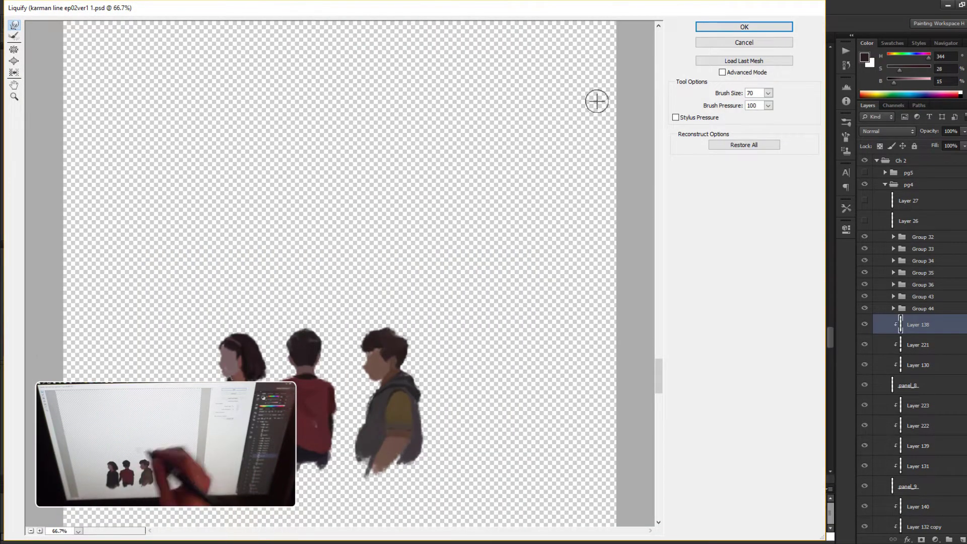
key(Return)
- Lasso the red-shirted boy's back and free-transform it to extend lower
key(l)
drag(414, 301, 484, 287)
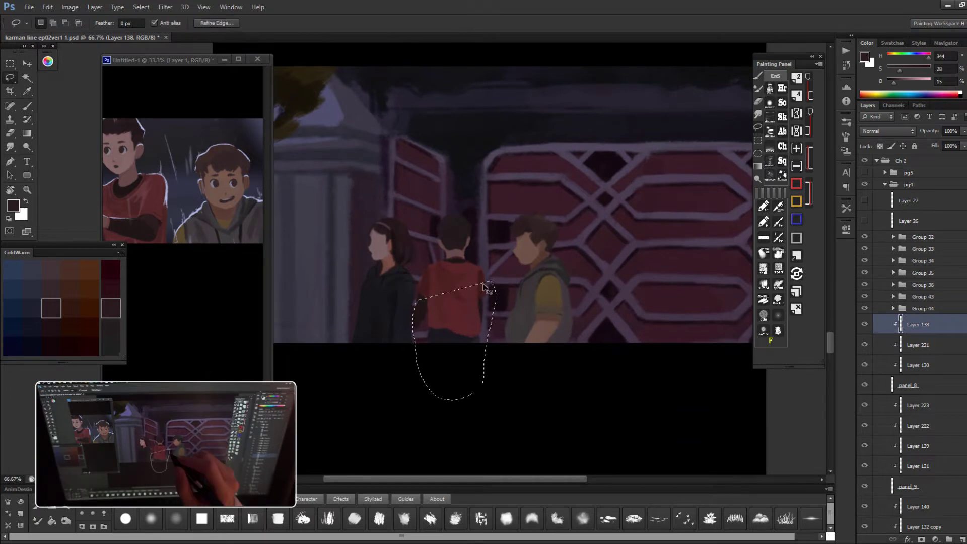
key(ctrl+t)
key(Return)
key(b)
key(ctrl+plus)
key(ctrl+plus)
- Shade the red shirt with sampled reds, undoing a stray dark stroke, and add a new layer
drag(614, 274, 421, 321)
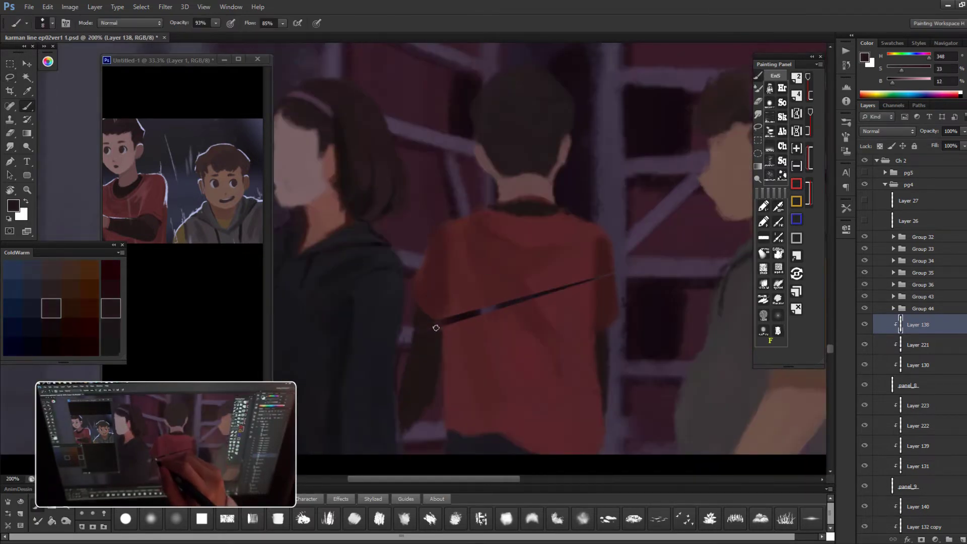
alt+click(517, 302)
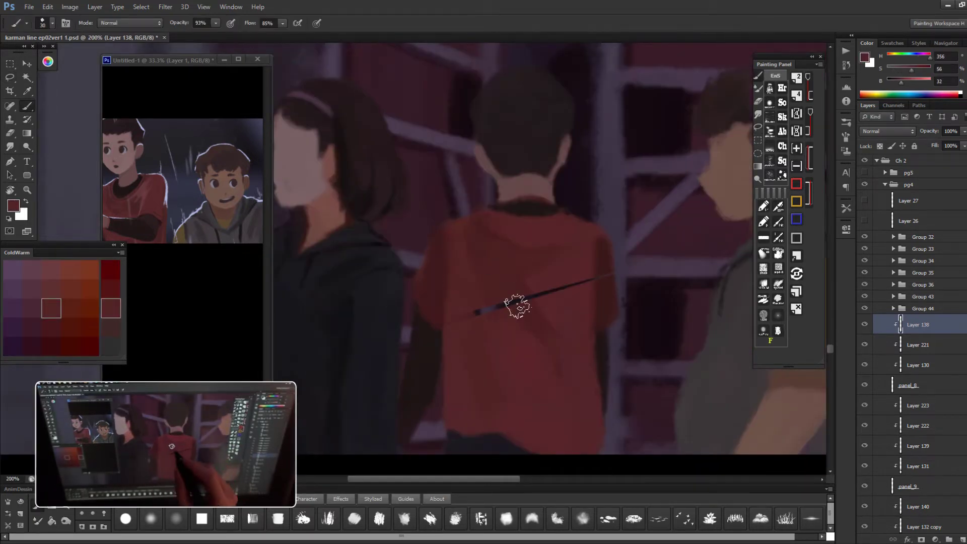
key(ctrl+z)
alt+click(475, 315)
alt+click(582, 285)
key(bracketleft)
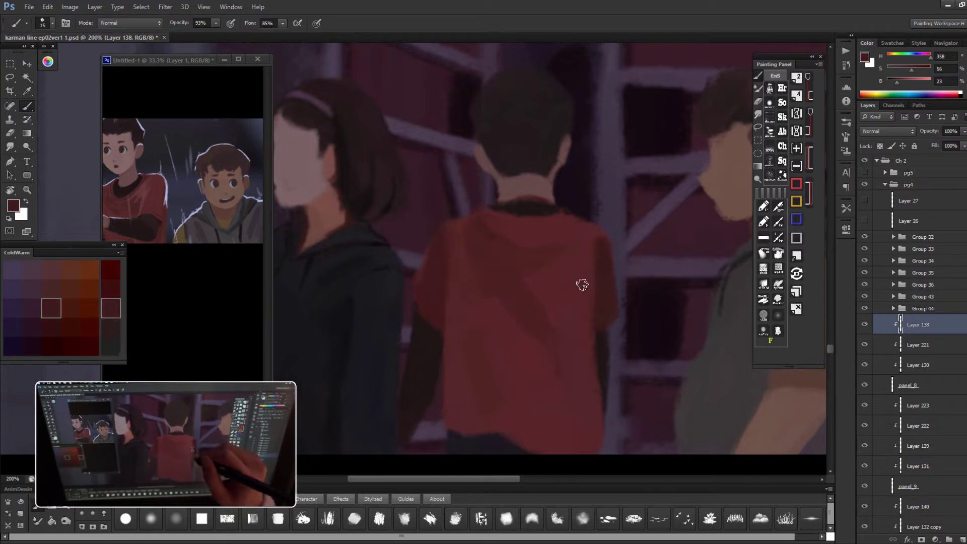
alt+click(552, 343)
key(ctrl+minus)
key(ctrl+minus)
key(r)
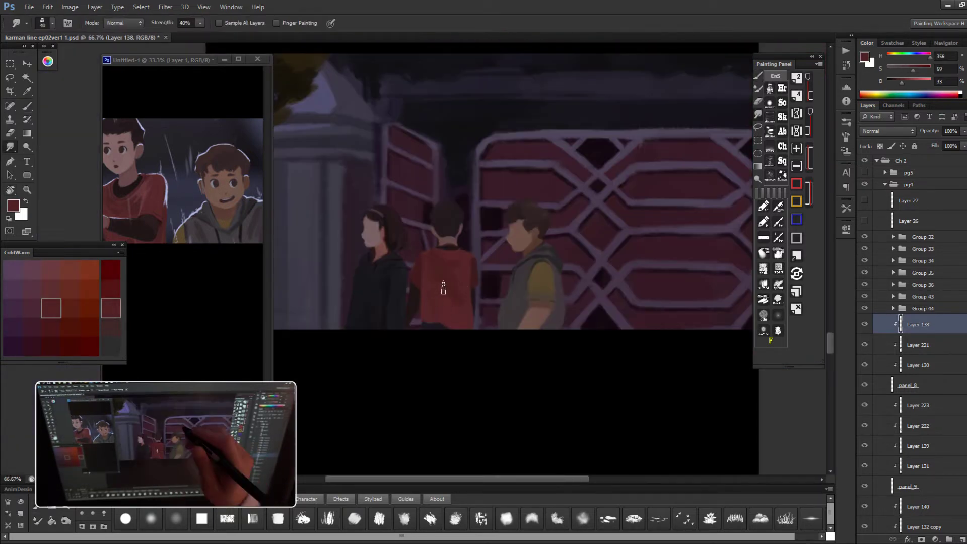
key(ctrl+j)
- On a new layer, paint light blue rim light along the vest boy's hair, hoodie and side, and the girl's back
key(ctrl+plus)
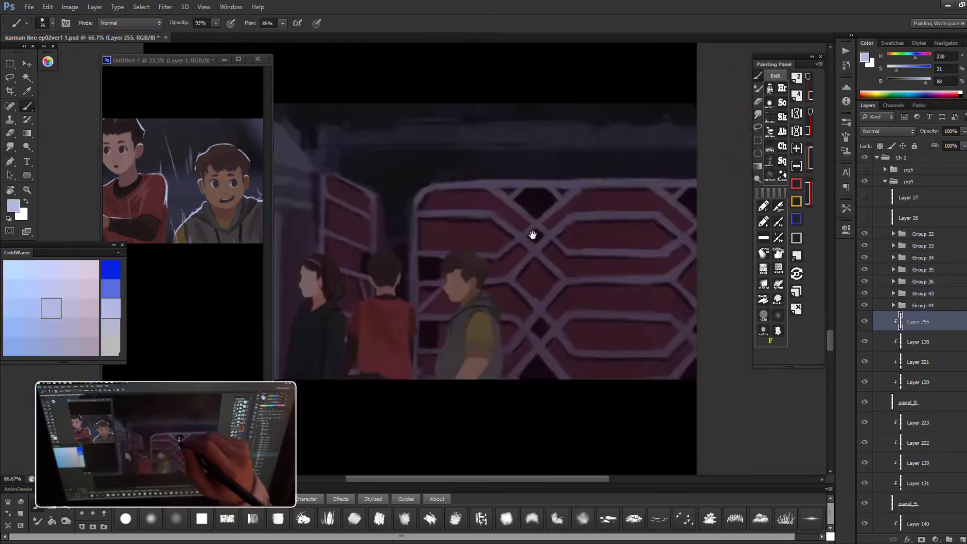
key(b)
drag(537, 339, 445, 189)
drag(453, 243, 473, 264)
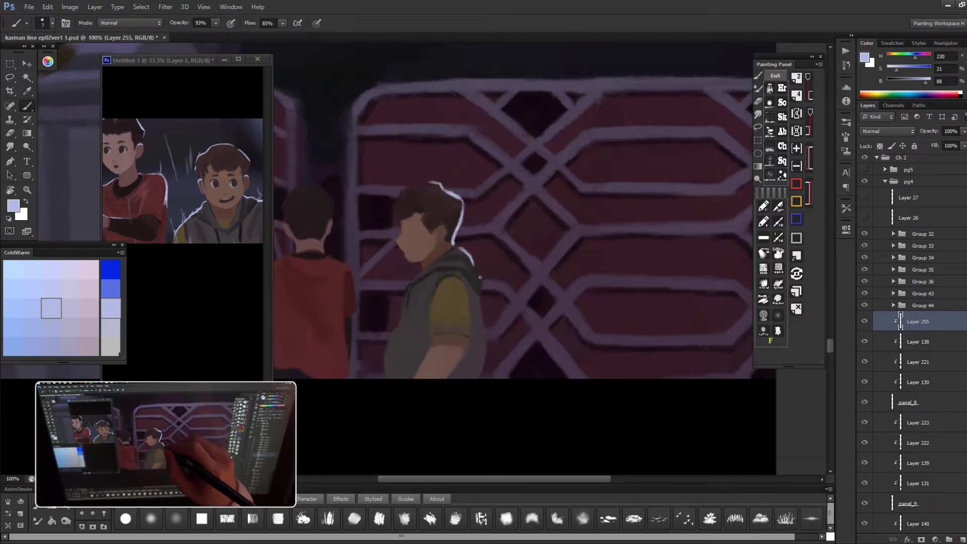
drag(480, 303, 485, 378)
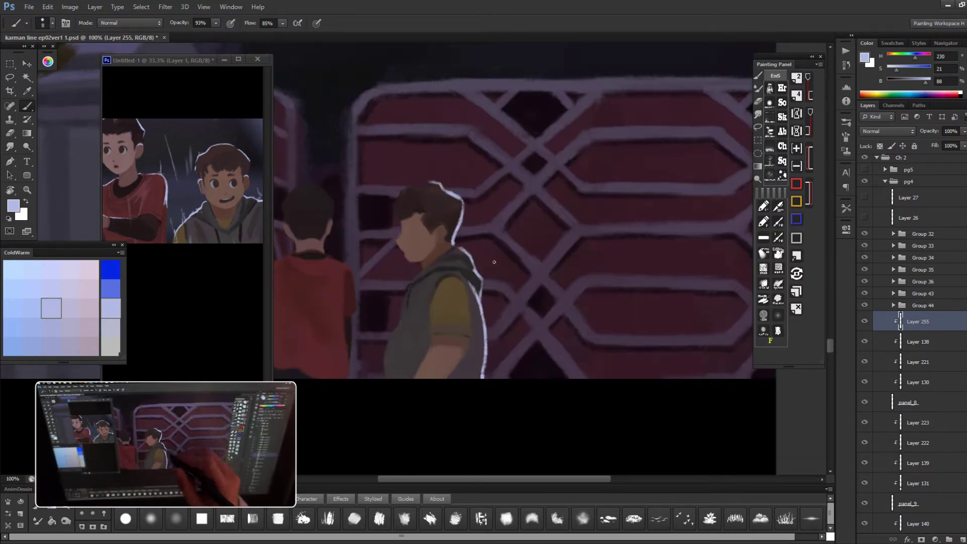
mouse_move(319, 187)
mouse_down()
mouse_move(373, 210)
mouse_move(387, 232)
mouse_up()
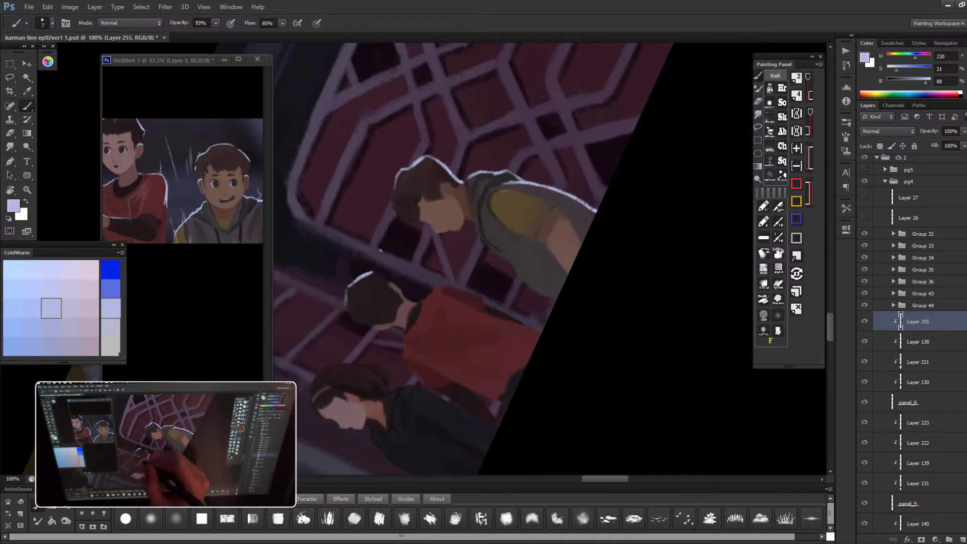
drag(374, 272, 374, 276)
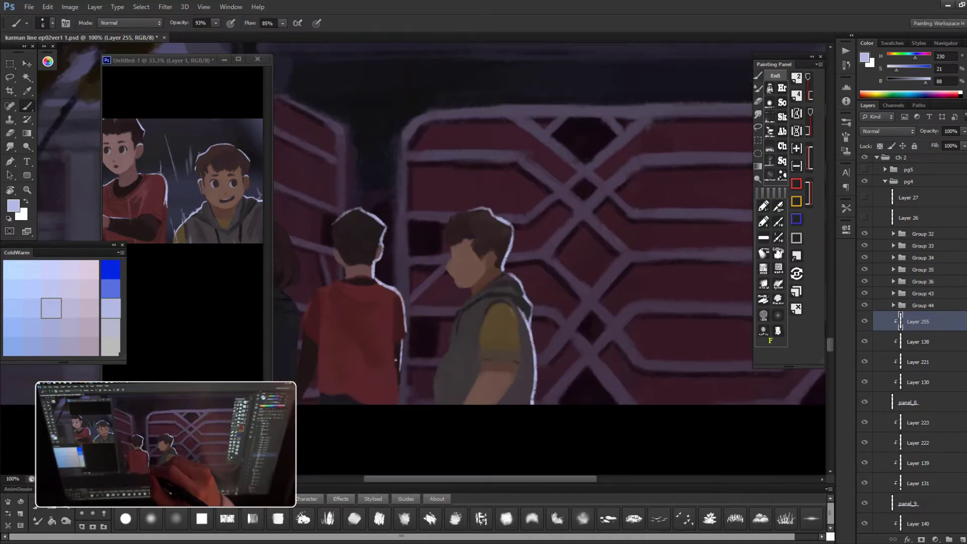
drag(400, 393, 533, 377)
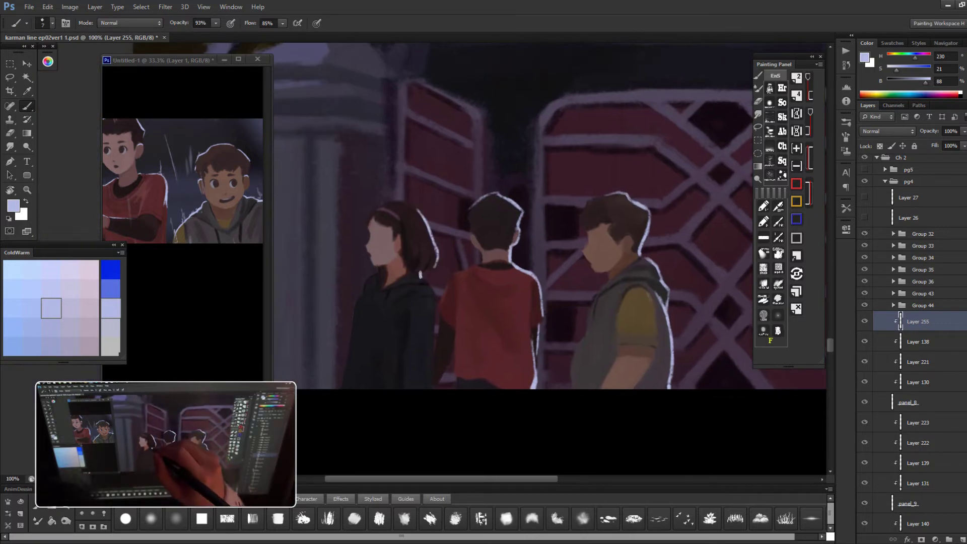
drag(436, 304, 431, 379)
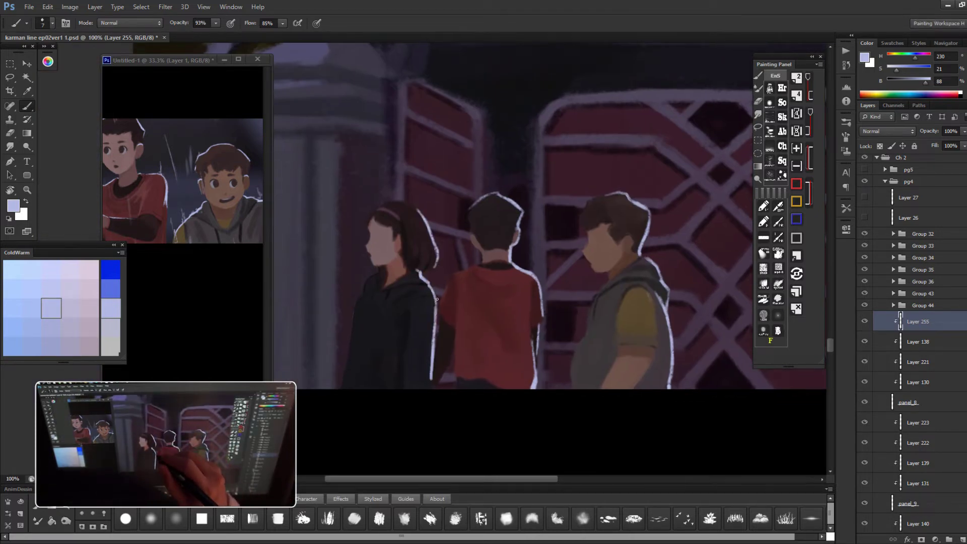
- Straighten the view, zoom out to check the page, then return to Layer 138 zoomed on the girl's face
mouse_move(446, 208)
mouse_down()
mouse_move(382, 151)
mouse_move(447, 337)
mouse_up()
key(ctrl+minus)
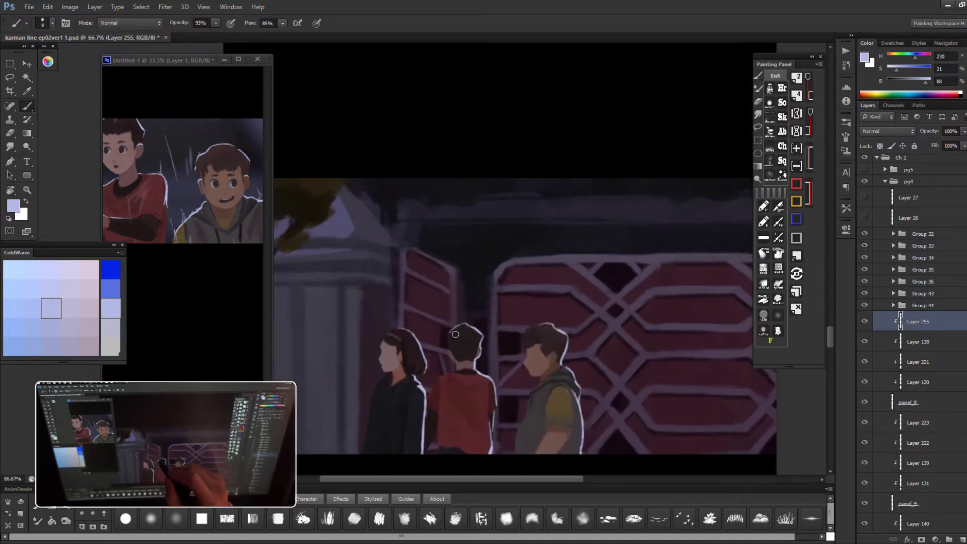
key(ctrl+minus)
drag(586, 320, 568, 265)
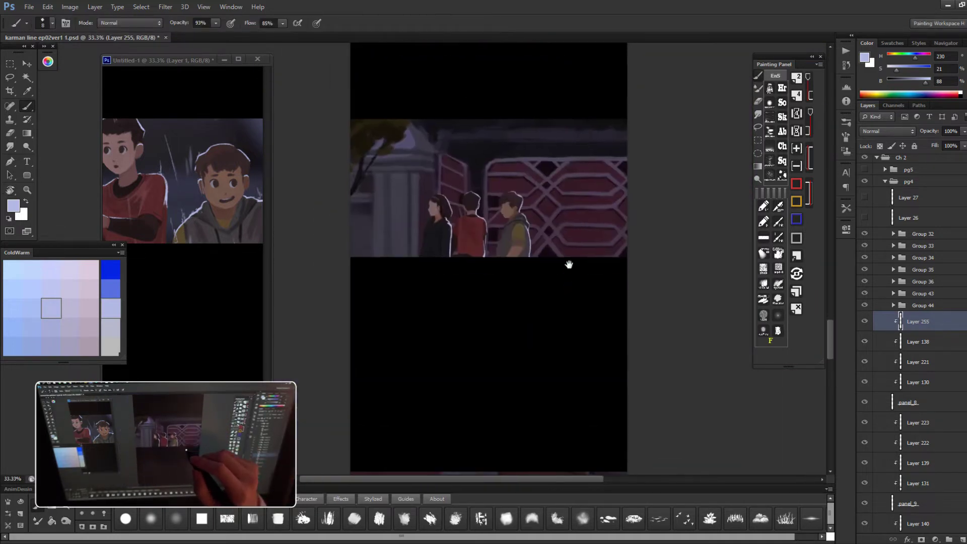
key(alt+bracketleft)
key(ctrl+plus)
key(ctrl+plus)
key(ctrl+plus)
key(ctrl+plus)
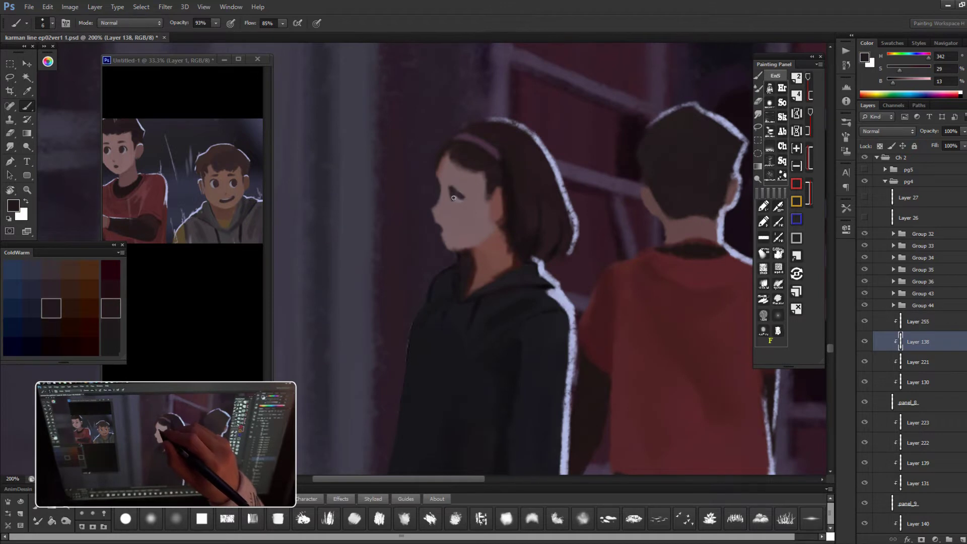
- Lasso the girl's face area and copy it to a new layer, zoomed in on her face
drag(453, 198, 505, 237)
key(ctrl+0)
key(ctrl+plus)
key(ctrl+plus)
key(ctrl+plus)
key(l)
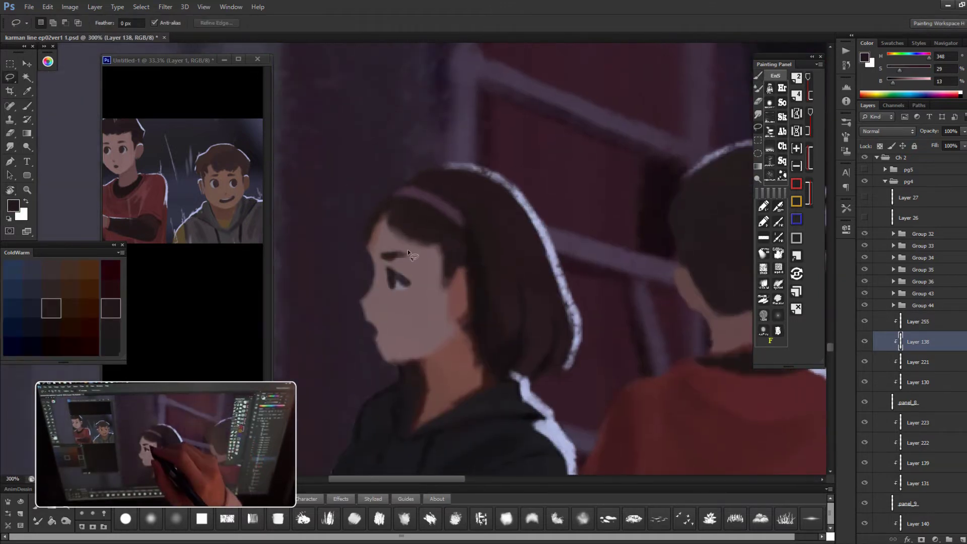
key(ctrl+j)
key(r)
key(ctrl+minus)
key(ctrl+minus)
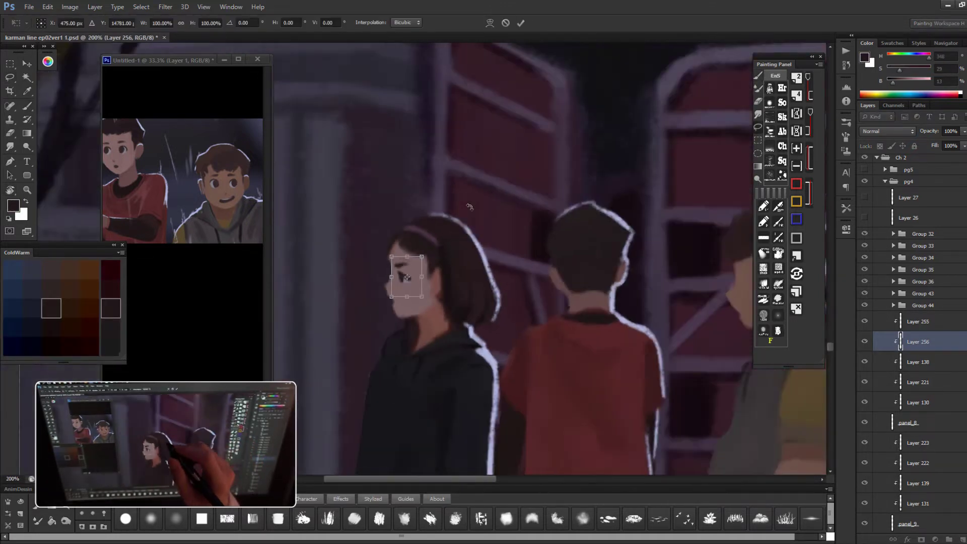
drag(551, 270, 464, 387)
key(Escape)
key(ctrl+plus)
key(ctrl+plus)
key(ctrl+minus)
key(ctrl+minus)
key(ctrl+plus)
key(ctrl+plus)
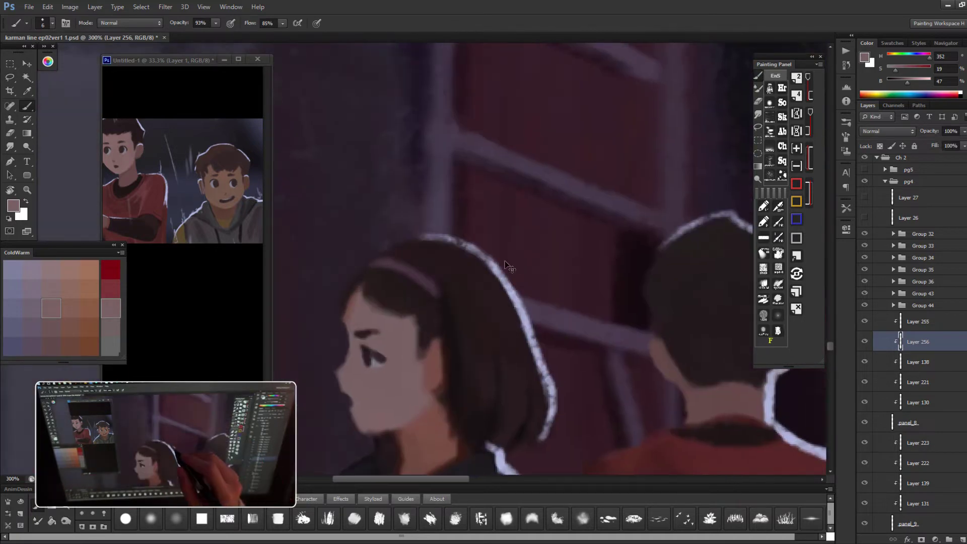
- Paint the girl's eye with a darker tone sampled from the painting
key(b)
drag(362, 318, 467, 287)
key(ctrl+plus)
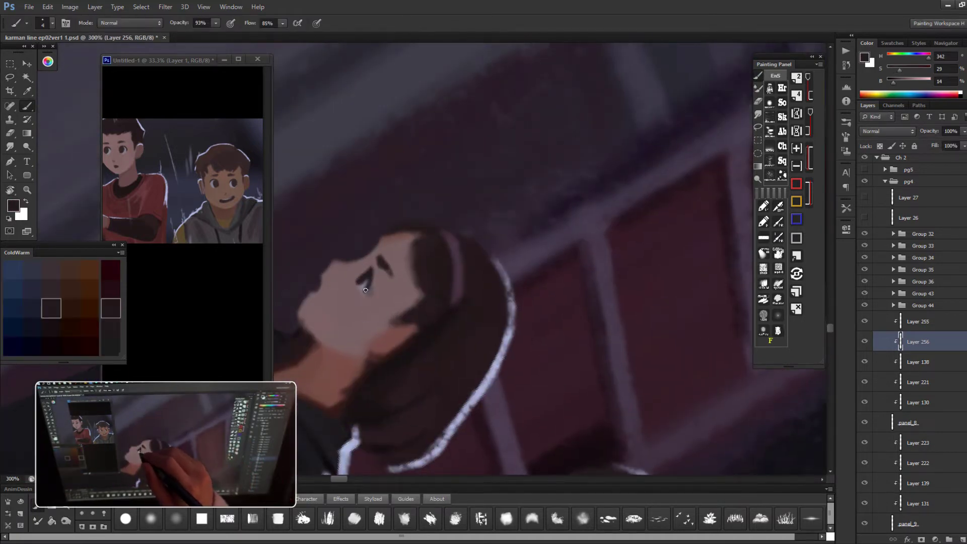
key(ctrl+plus)
key(ctrl+0)
key(ctrl+plus)
alt+click(370, 290)
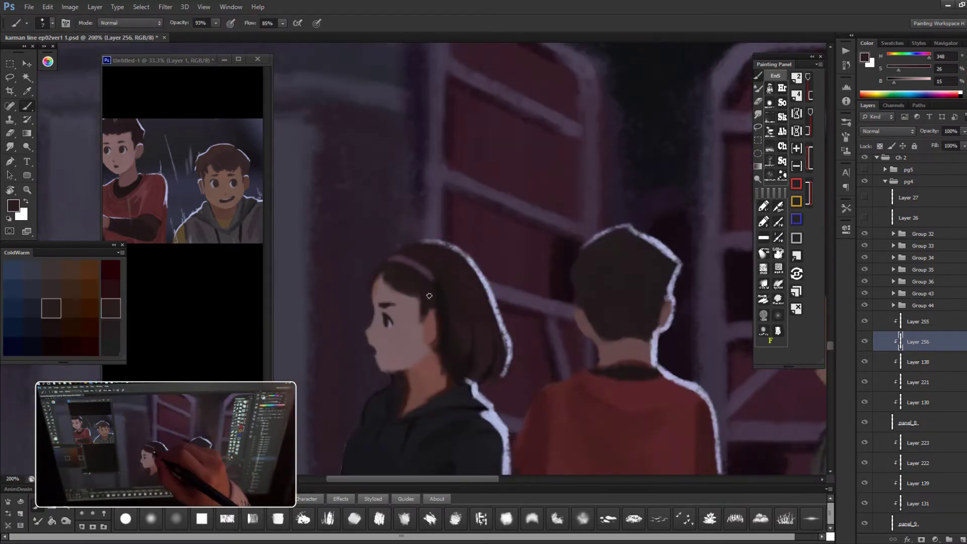
- Paint a dark eye mark on the grey-vest boy in Layer 256 and adjust it with Free Transform
key(ctrl+minus)
key(ctrl+minus)
key(ctrl+plus)
key(ctrl+plus)
alt+click(466, 314)
key(alt+bracketleft)
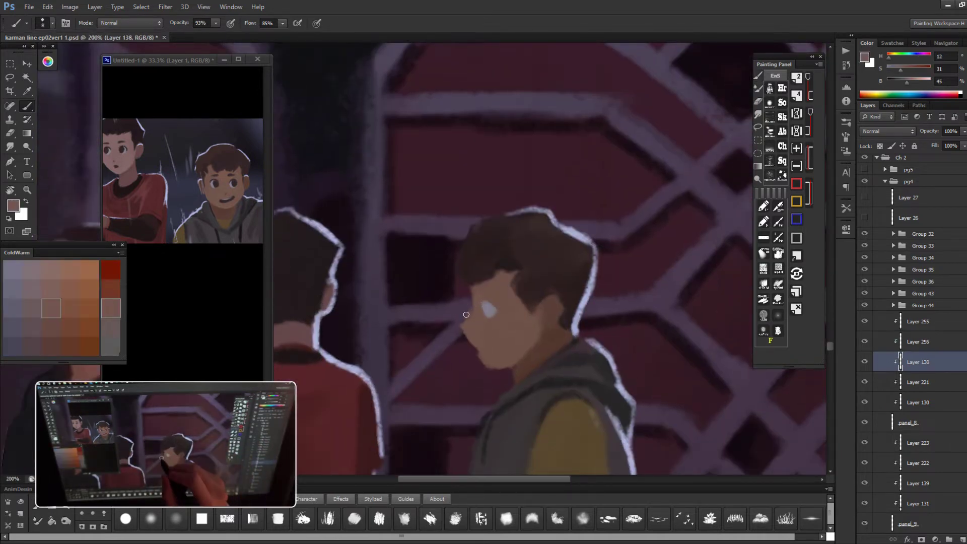
key(alt+bracketright)
click(493, 313)
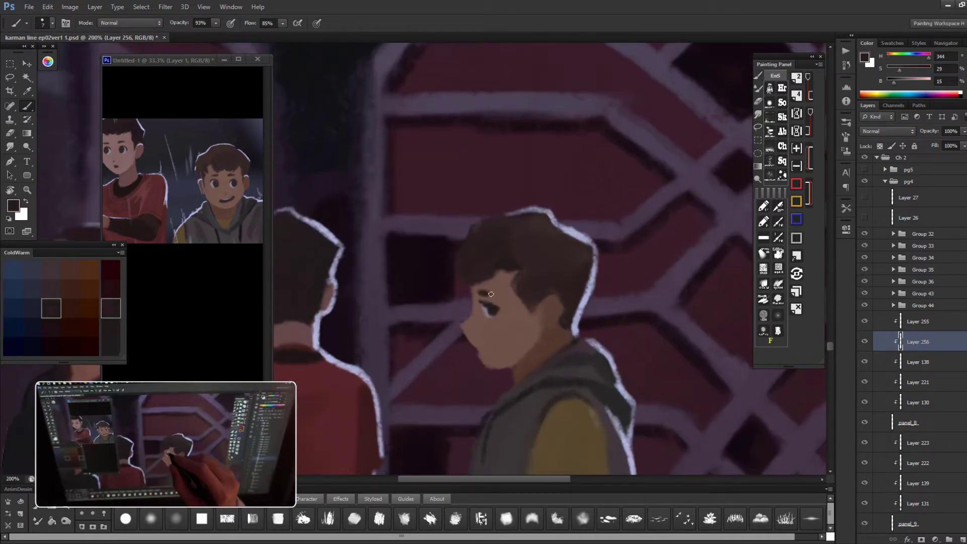
key(ctrl+t)
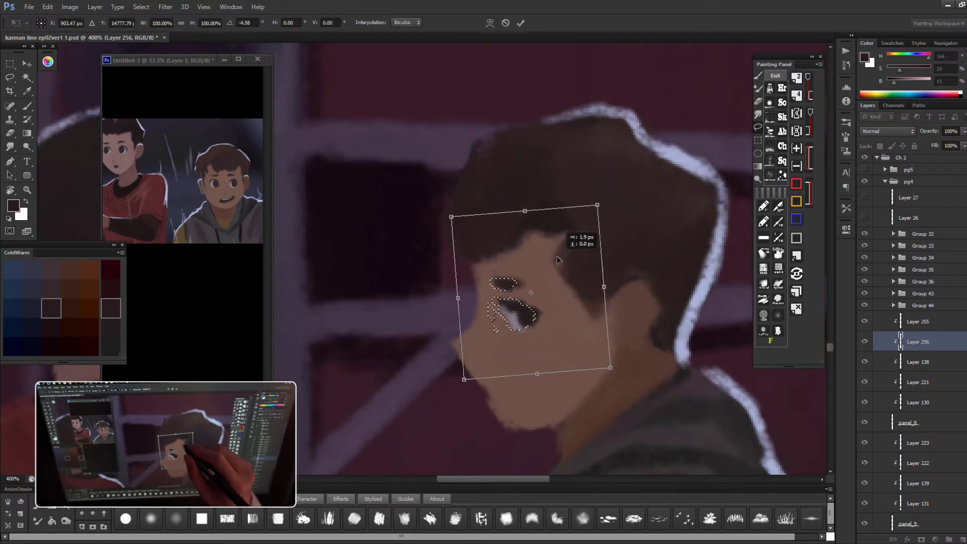
key(Return)
key(ctrl+minus)
key(b)
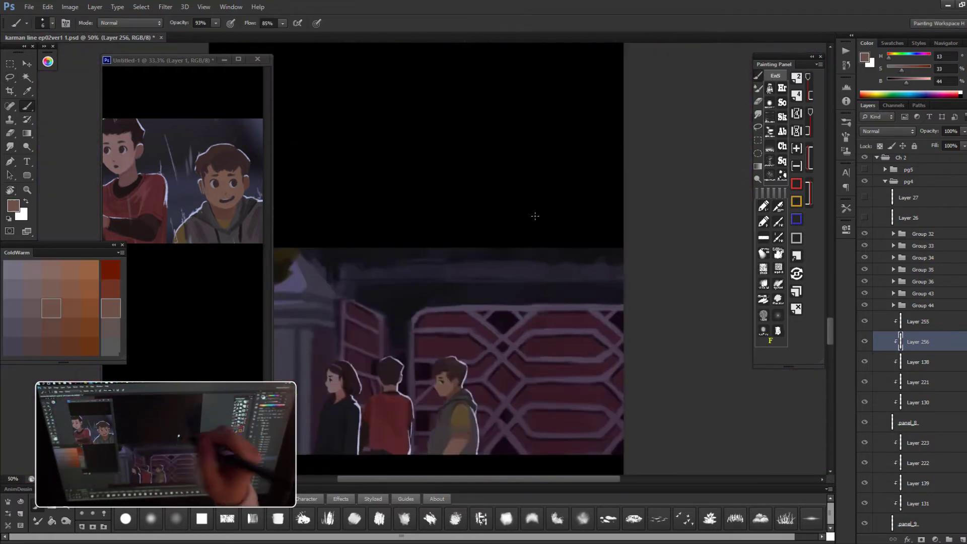
- Duplicate the trio panel's rain overlay as Layer 247 copy 7, fit it to the fence panel and motion-blur it
click(921, 321)
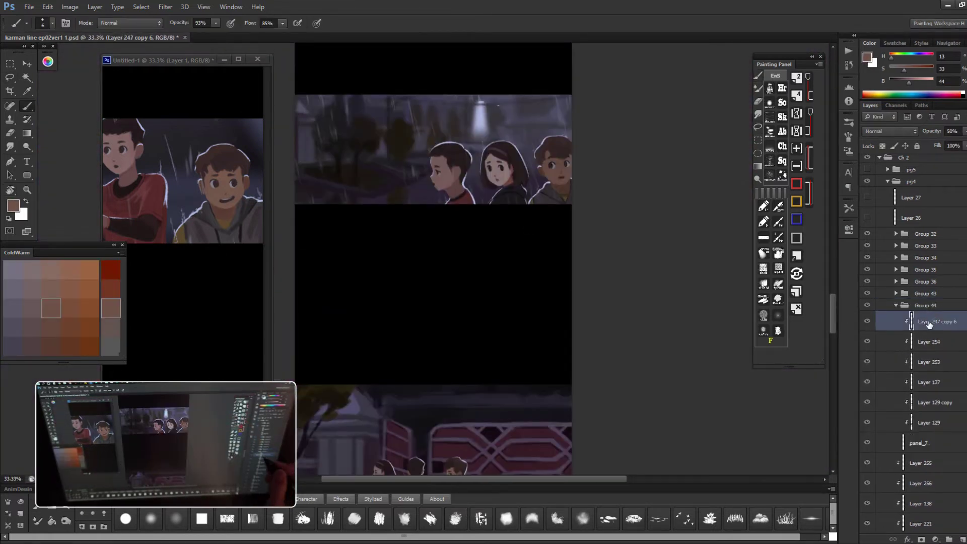
key(ctrl+v)
key(ctrl+t)
scroll(592, 215, down, 2)
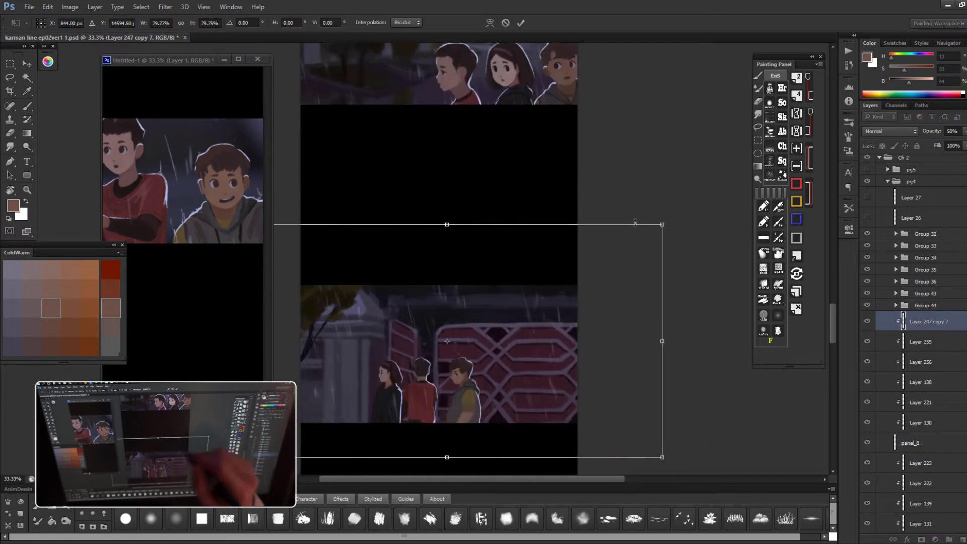
key(Return)
click(165, 7)
click(151, 201)
click(755, 248)
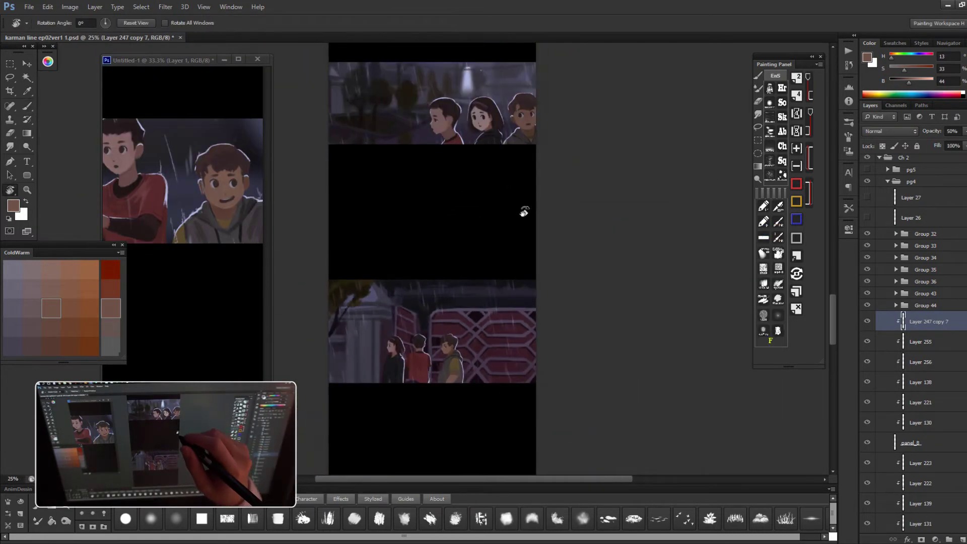
scroll(522, 222, down, 3)
- Group the fence panel's layers into Group 45 and select Layer 253 in Group 44
shift+click(910, 442)
key(ctrl+g)
click(920, 333)
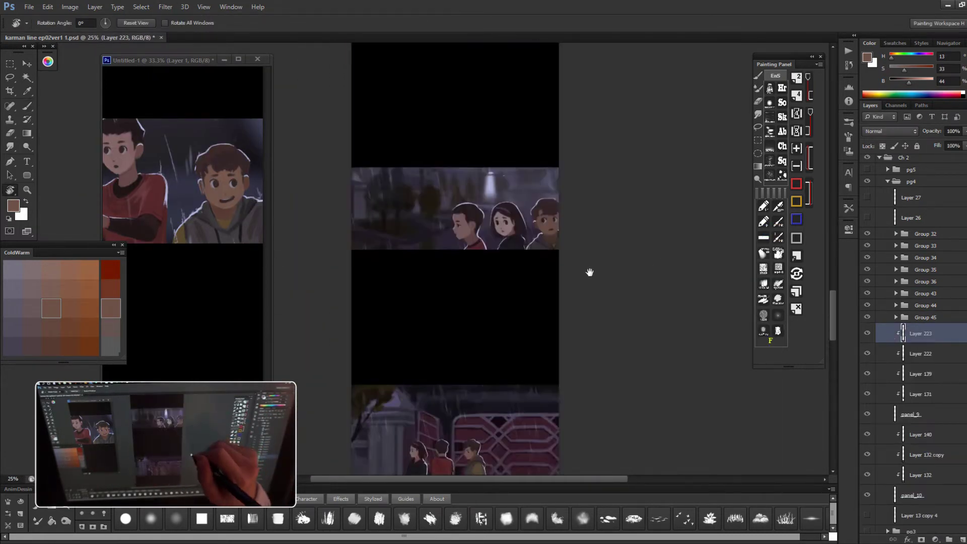
scroll(589, 271, up, 5)
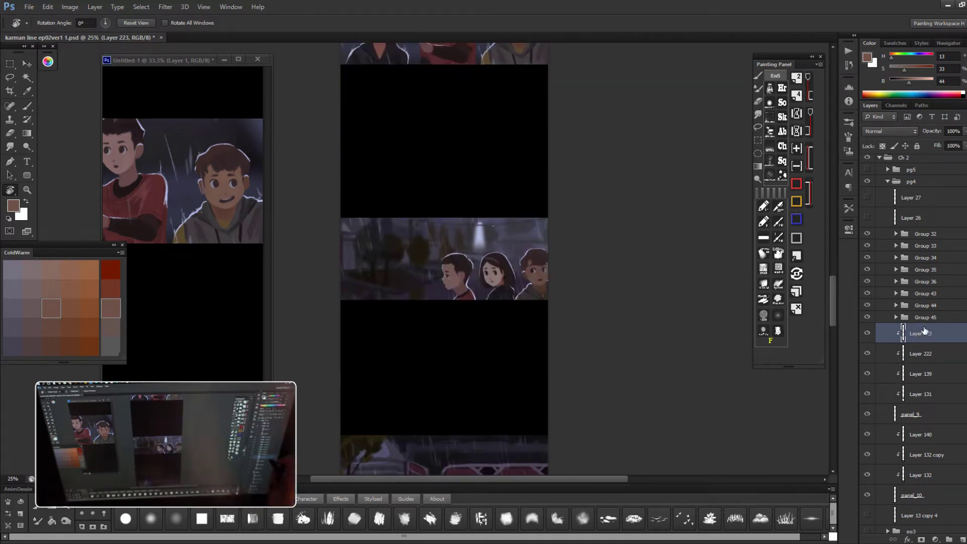
click(896, 305)
click(929, 362)
key(ctrl+plus)
- Lasso the streetlight glow on Layer 253 and apply Motion Blur at angle -90, distance 151
key(e)
key(l)
drag(528, 164, 493, 269)
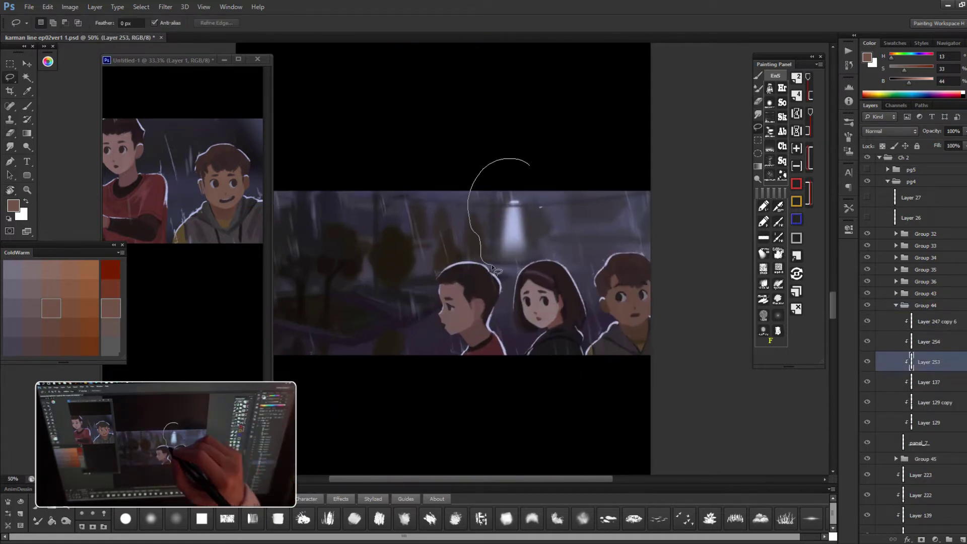
click(759, 103)
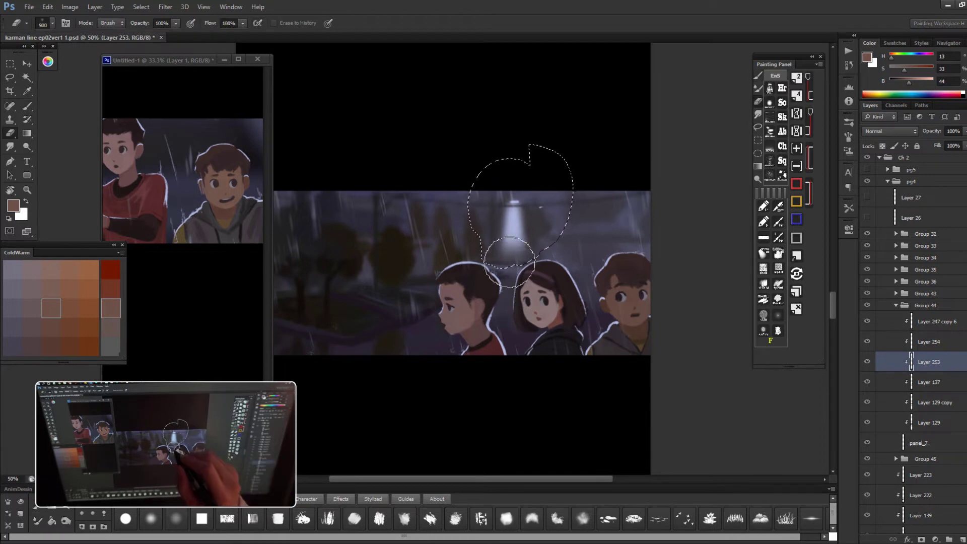
click(165, 7)
click(182, 18)
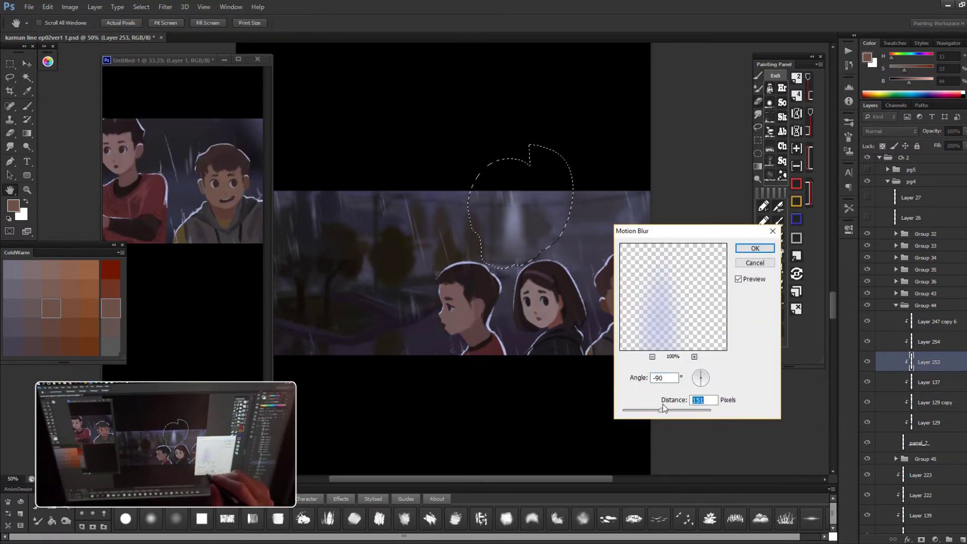
click(751, 248)
key(ctrl+d)
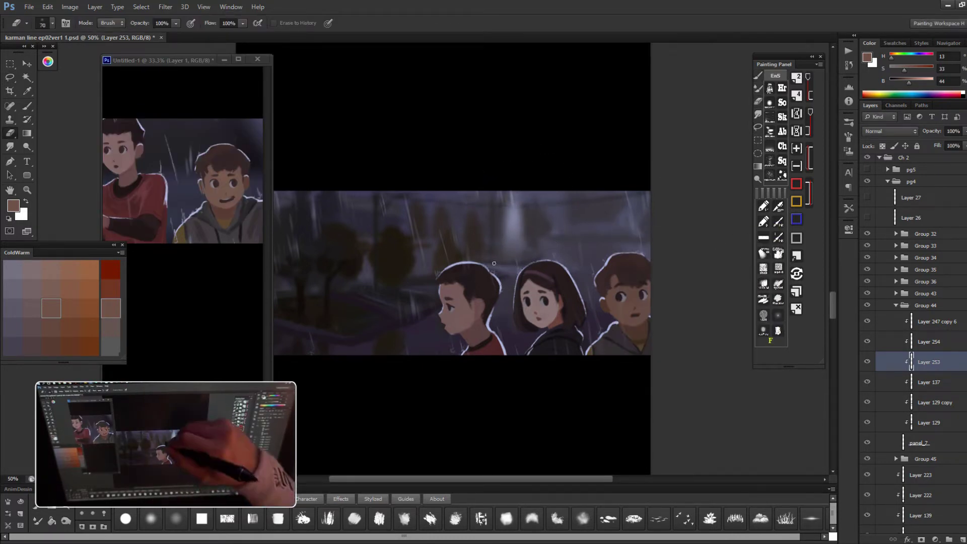
key(ctrl+minus)
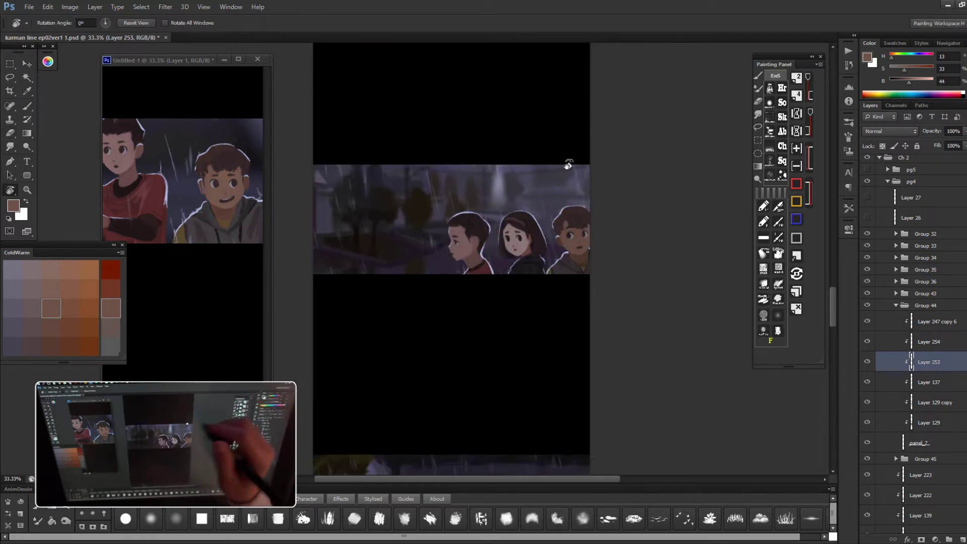
key(ctrl+minus)
- Lower Layer 137's lightness to -21 with Hue/Saturation
key(ctrl+u)
drag(680, 255, 669, 255)
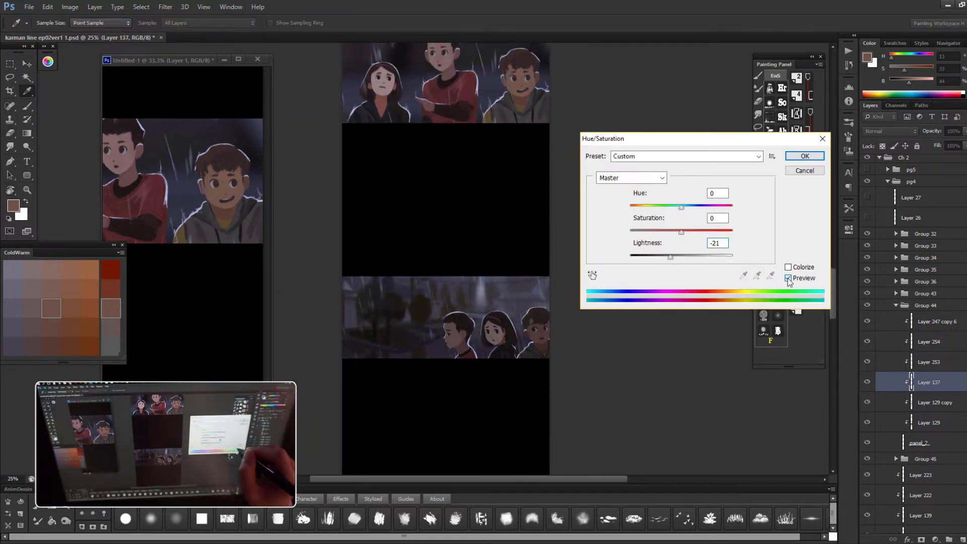
key(Return)
scroll(571, 231, down, 5)
key(ctrl+plus)
- Lower the lightness of Layer 138 in Group 45 with Hue/Saturation
click(894, 321)
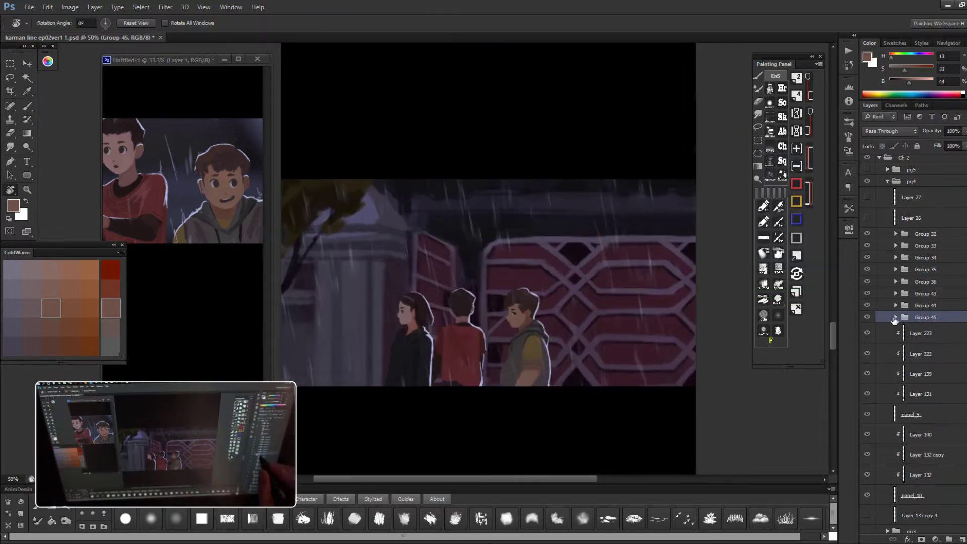
click(928, 394)
key(ctrl+u)
drag(681, 256, 672, 257)
click(804, 156)
key(ctrl+minus)
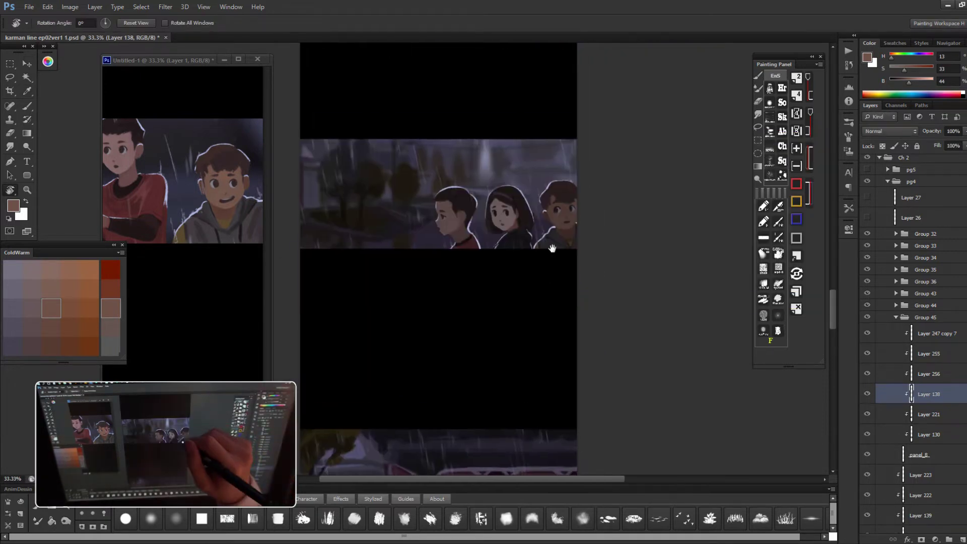
- Select Layers 253 and 137 in Group 44 and nudge them slightly with Free Transform
scroll(535, 190, up, 5)
click(895, 305)
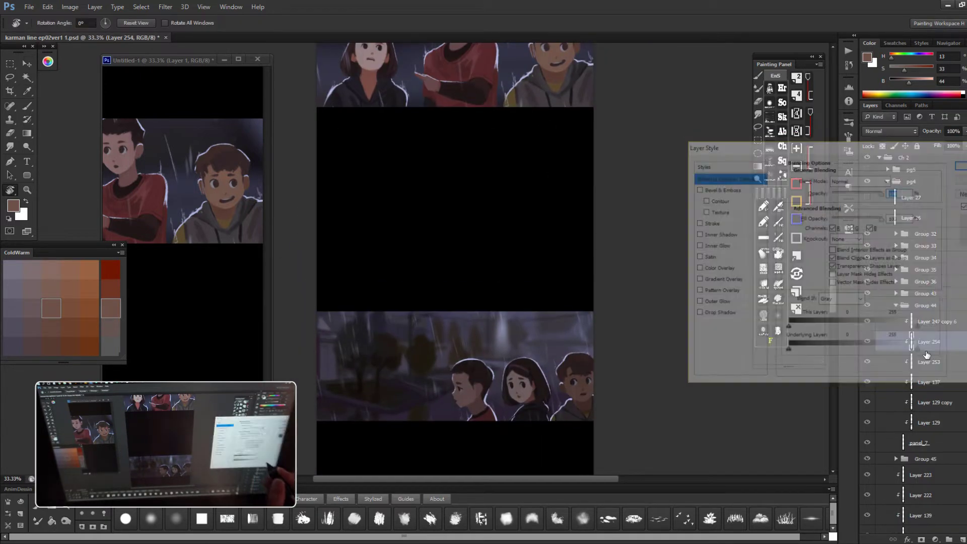
click(929, 361)
shift+click(929, 381)
key(ctrl+t)
drag(544, 364, 548, 365)
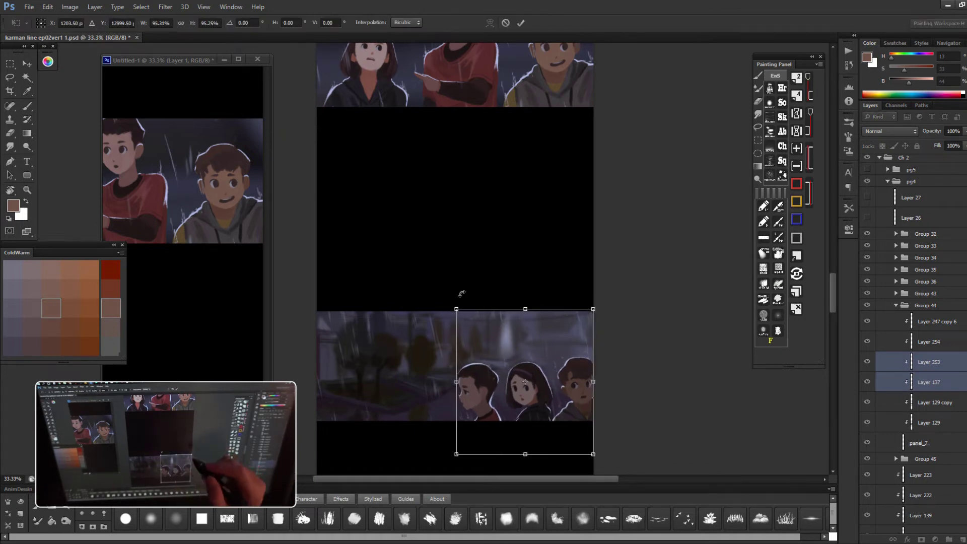
key(r)
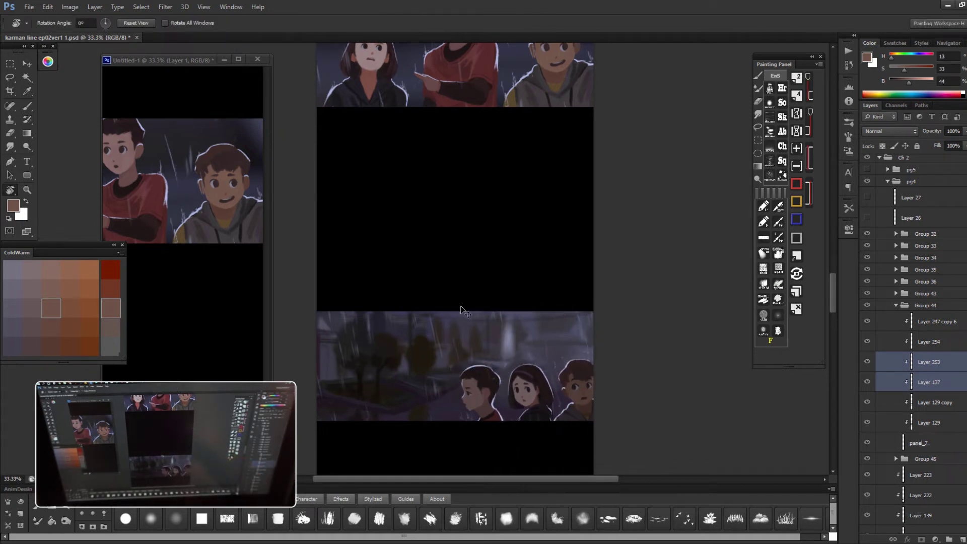
- Lasso the streetlight glow above the boy, then collapse Group 44 and select Layer 139
key(ctrl+plus)
key(ctrl+plus)
key(l)
drag(577, 229, 537, 297)
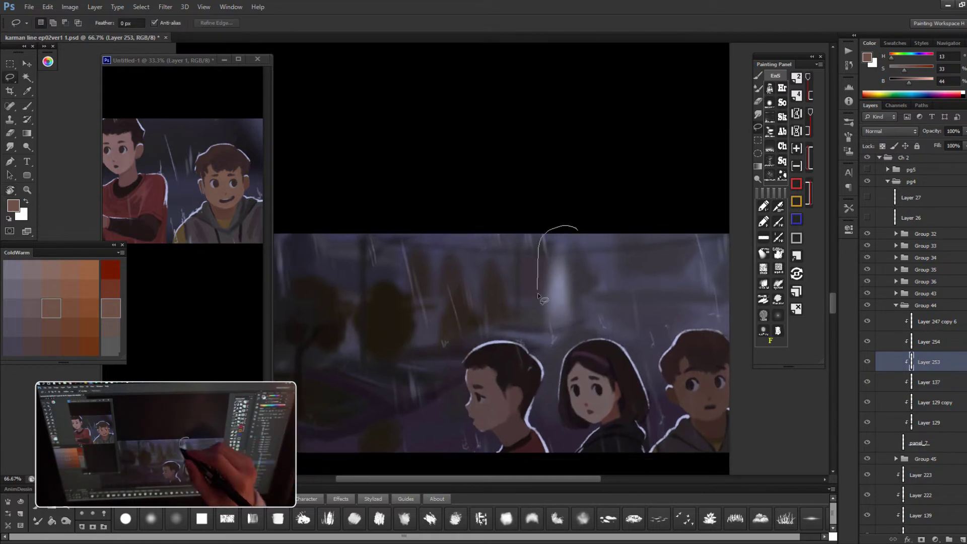
key(ctrl+minus)
scroll(465, 259, up, 5)
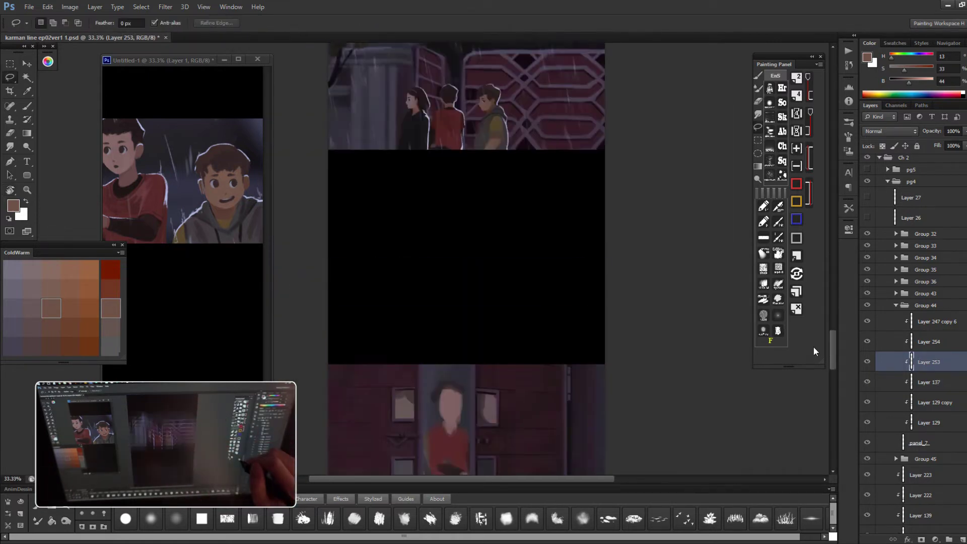
scroll(814, 348, down, 2)
click(896, 305)
click(920, 373)
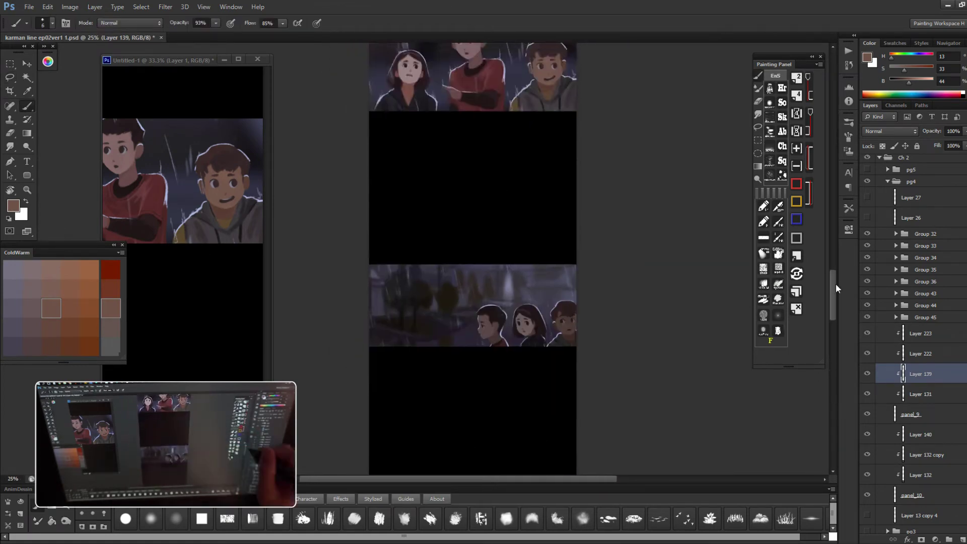
- Erase the dark area above the middle boy's hair and nudge him slightly right and down
drag(819, 118, 815, 352)
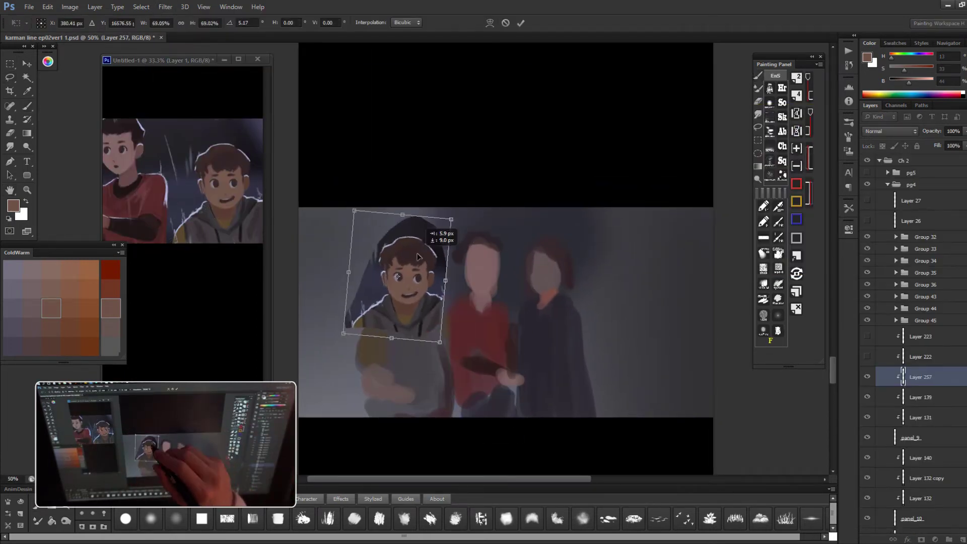
key(e)
drag(421, 224, 356, 294)
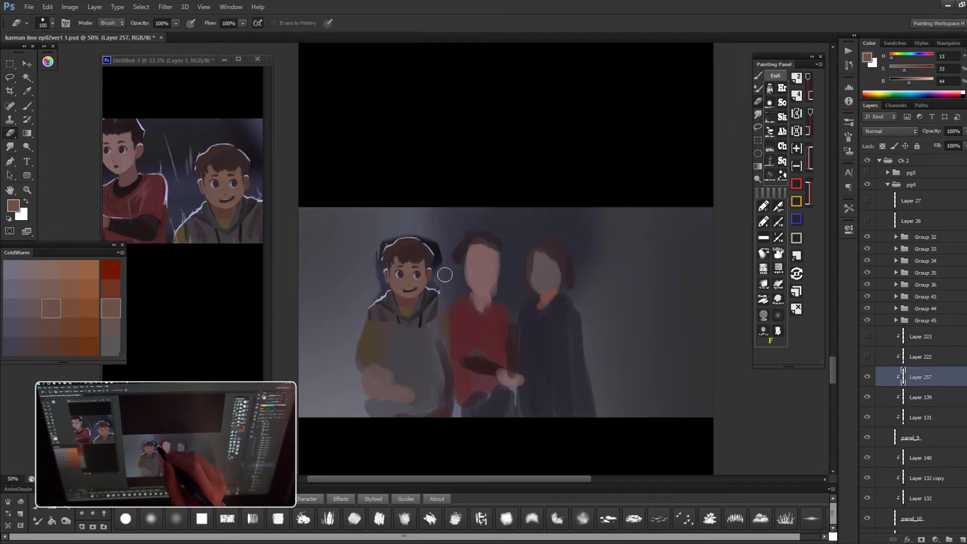
key(ctrl+t)
drag(403, 272, 407, 277)
key(Return)
key(bracketleft)
key(bracketleft)
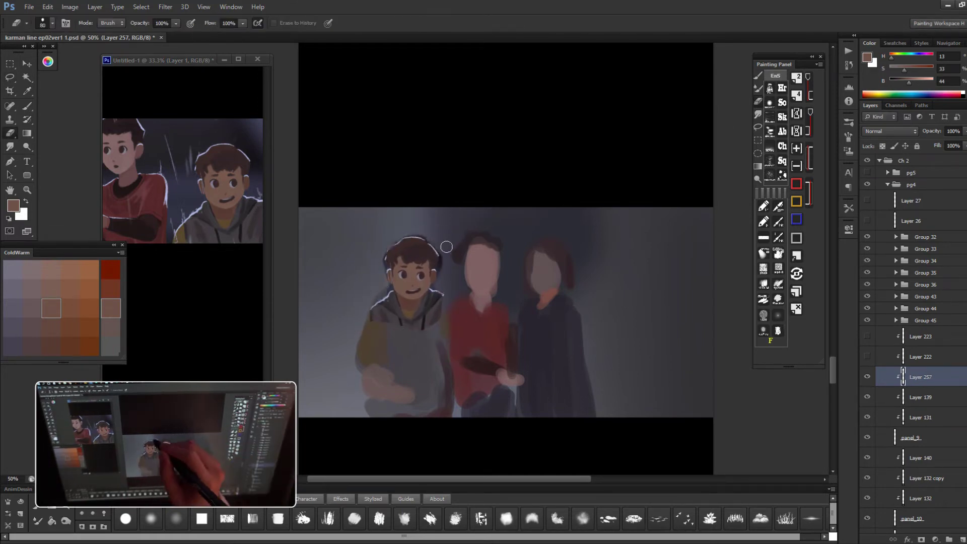
- Show Layer 223, paste the girl's face onto the right figure at 75%, and merge it into Layer 257
click(866, 336)
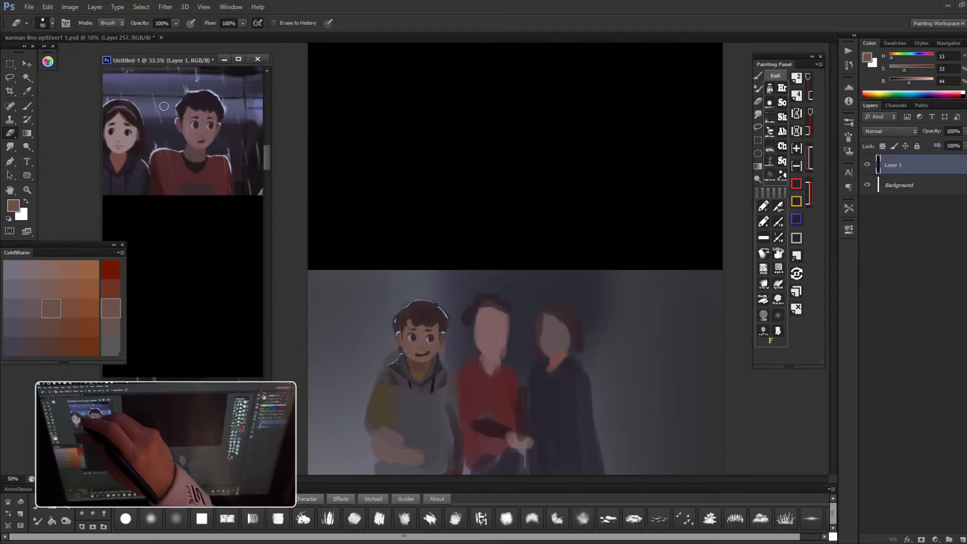
key(ctrl+v)
key(ctrl+t)
drag(461, 282, 564, 342)
drag(532, 398, 537, 395)
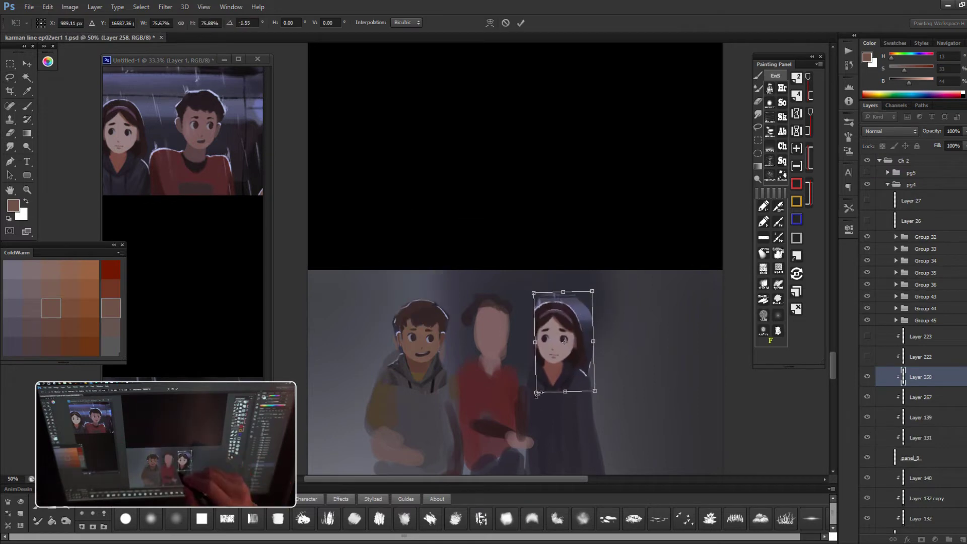
key(Return)
key(ctrl+minus)
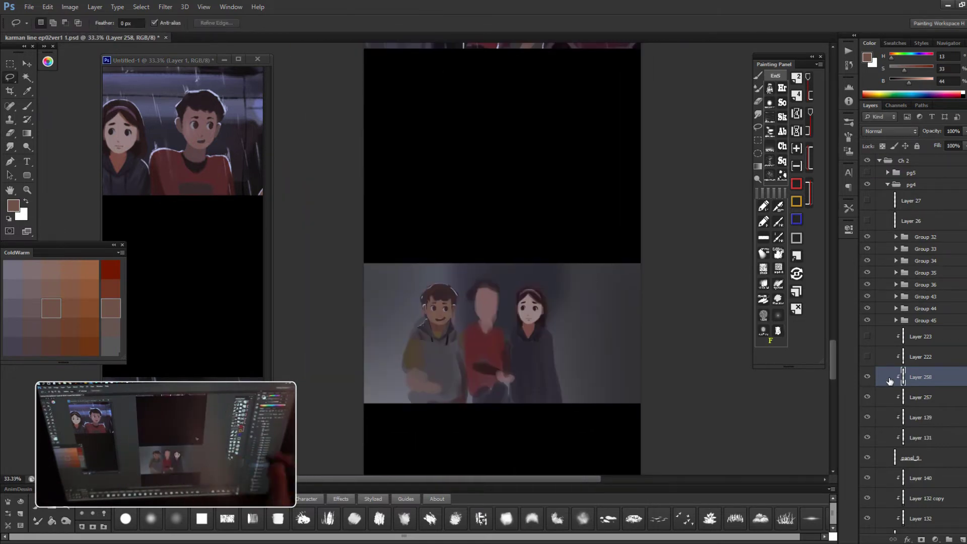
key(ctrl+e)
- Resize the girl to fit the right figure
key(e)
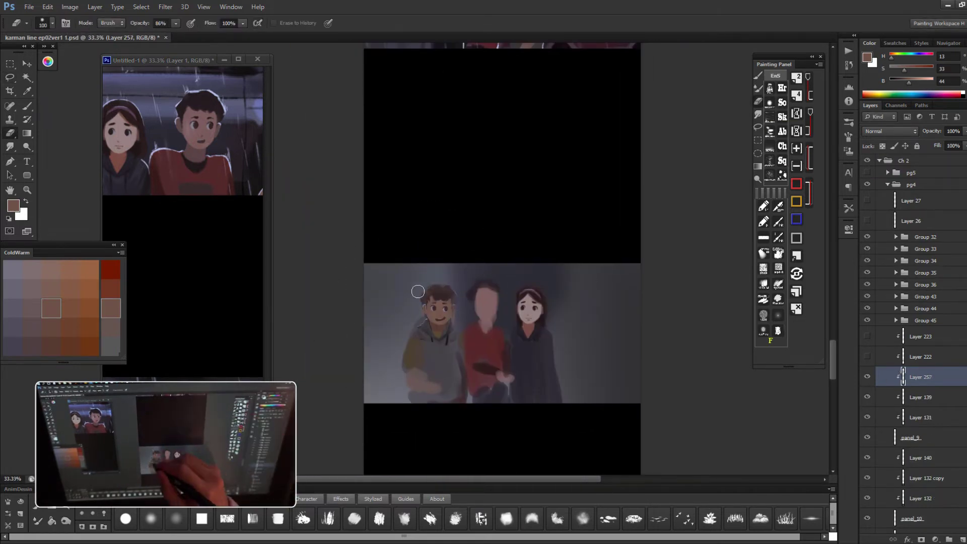
key(ctrl+plus)
drag(560, 258, 564, 262)
key(ctrl+t)
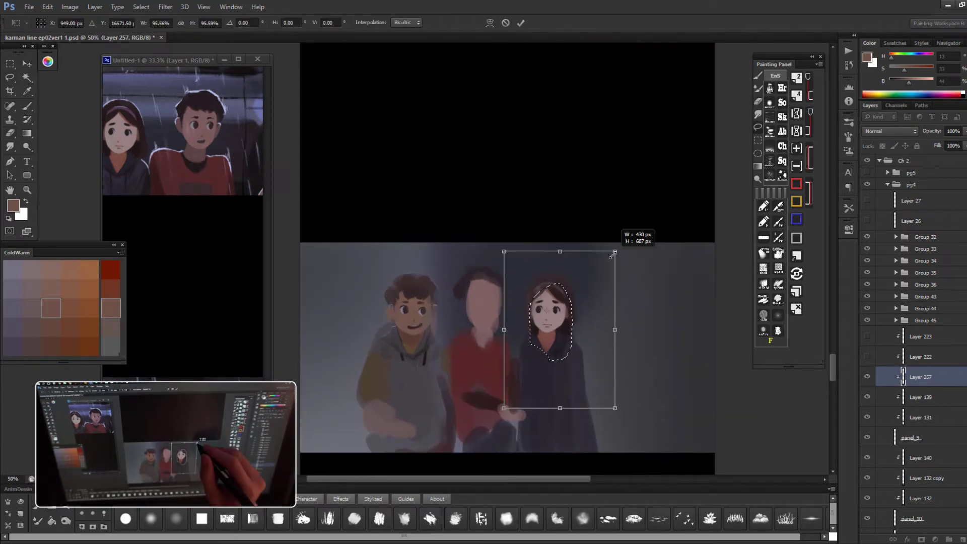
- Copy the boy from the Untitled-1 car scene and place him between the other two children
key(Return)
key(ctrl+Tab)
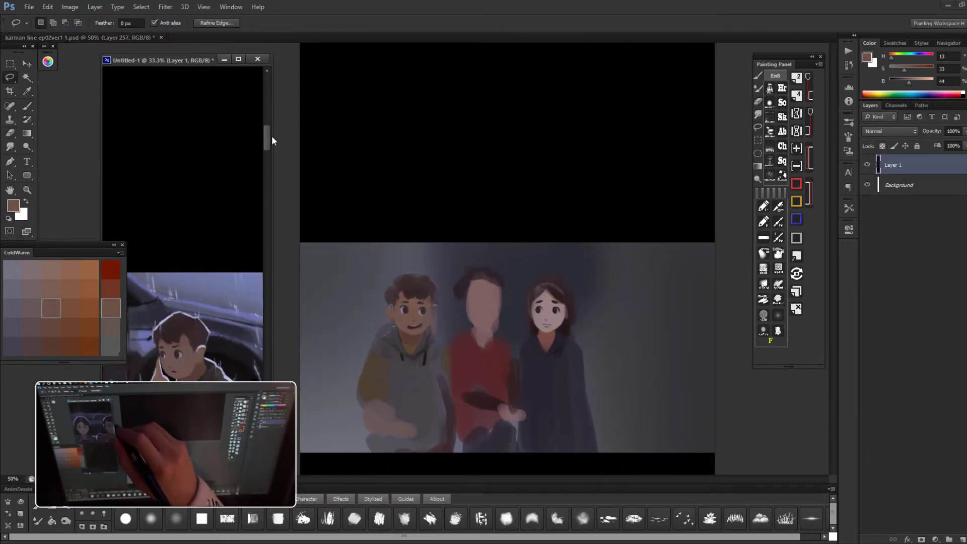
scroll(271, 135, down, 5)
key(ctrl+c)
key(ctrl+Tab)
key(ctrl+v)
key(ctrl+t)
drag(434, 232, 501, 276)
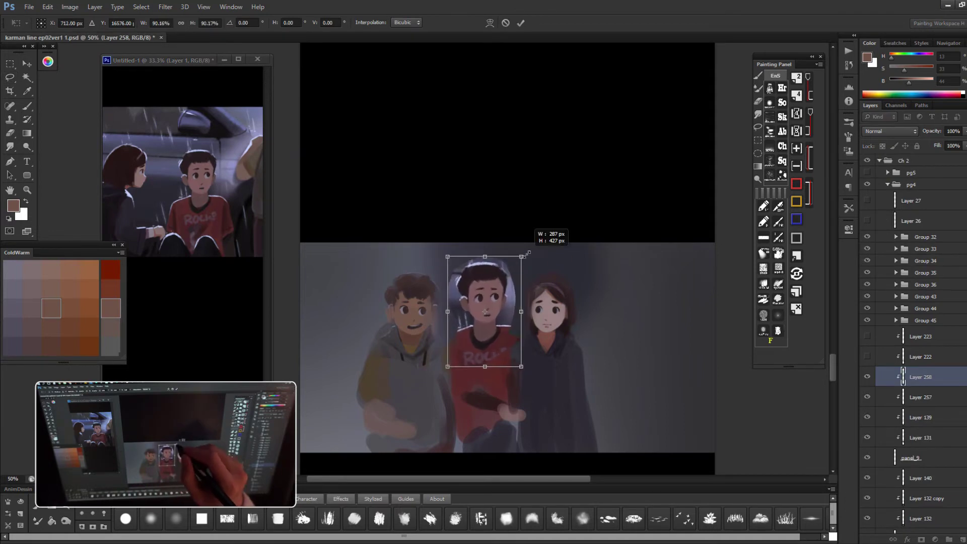
key(Return)
- Lasso the middle boy and merge Layer 258 down into Layer 257
key(l)
key(e)
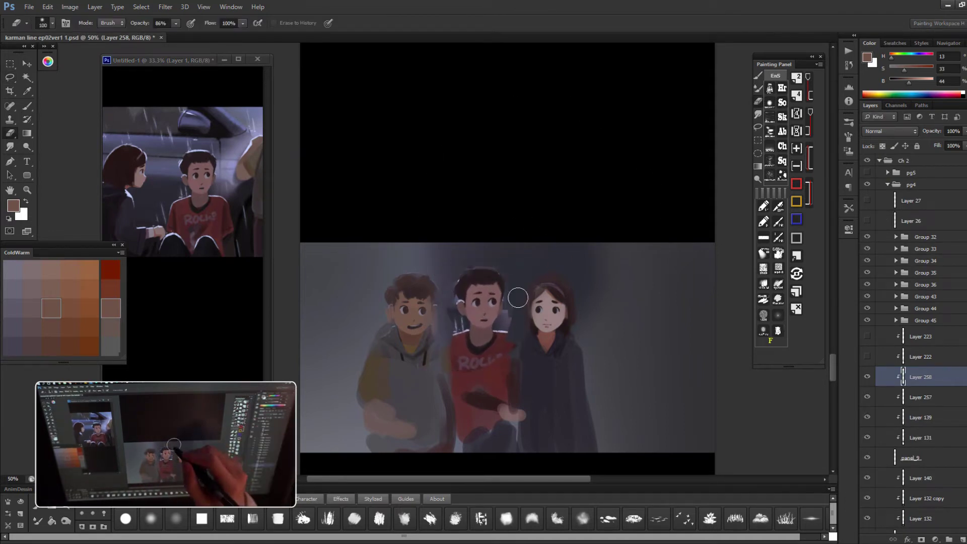
key(l)
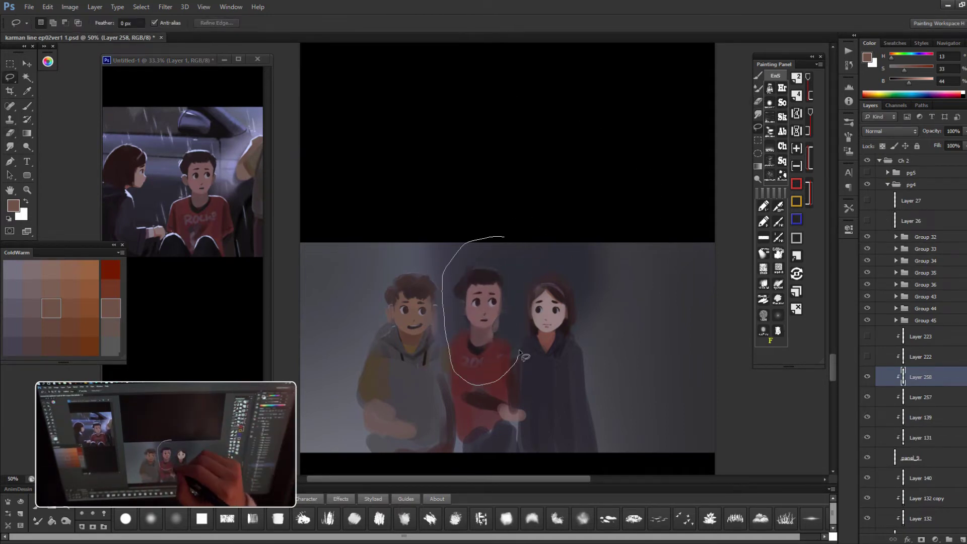
drag(521, 354, 504, 236)
key(ctrl+e)
mouse_move(867, 357)
mouse_down()
mouse_move(874, 341)
mouse_move(866, 357)
mouse_up()
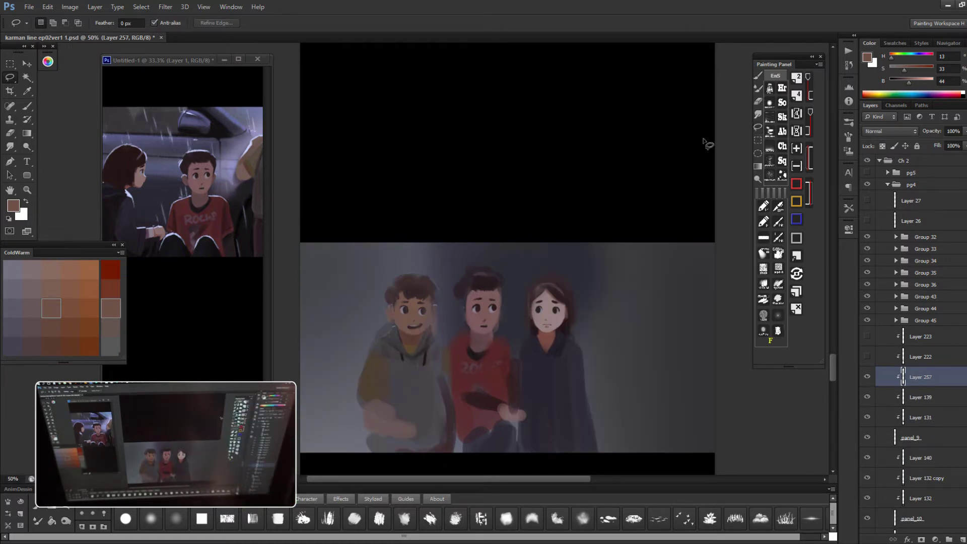
- Zoom in on the trio's faces and sample the dark eye colour and hoodie grey for painting
key(b)
key(ctrl+plus)
alt+click(496, 329)
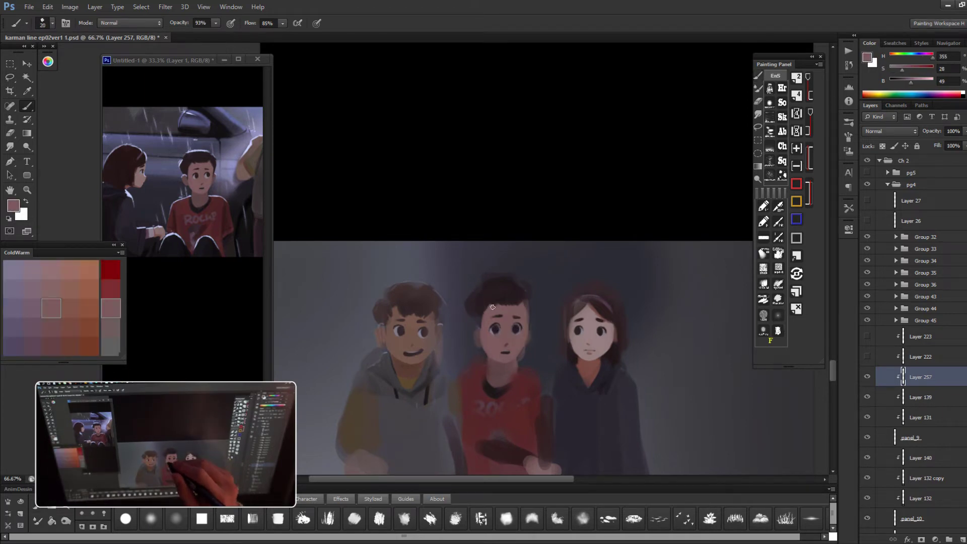
drag(399, 368, 450, 306)
alt+click(450, 306)
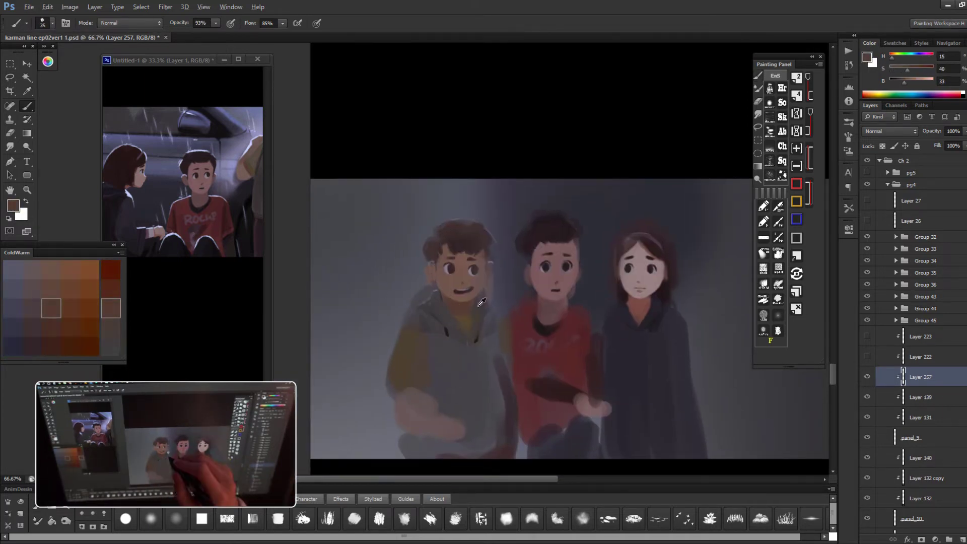
- Merge the touch-up layer down and leave Liquify unchanged on the trio panel
key(ctrl+e)
key(ctrl+shift+x)
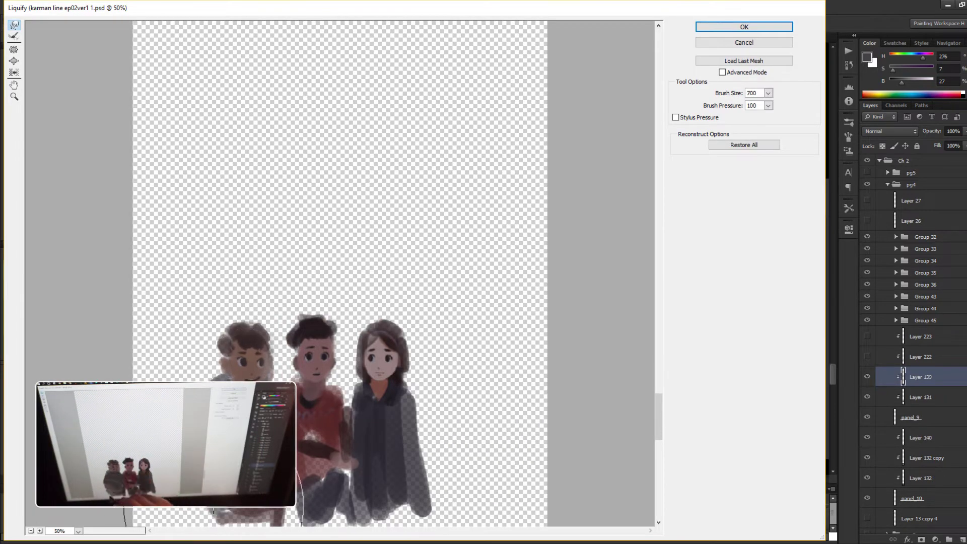
key(Return)
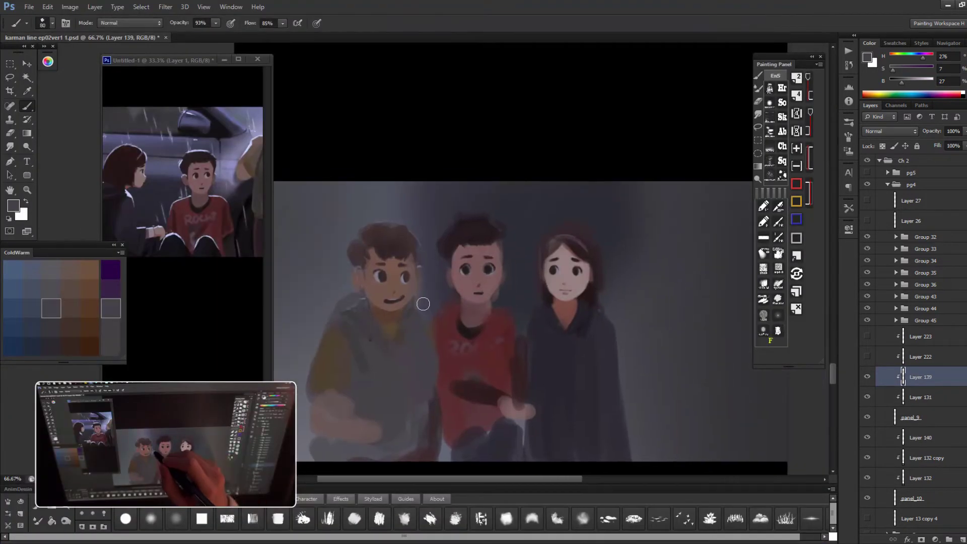
key(ctrl+minus)
- Darken the girl's coat and shade the middle boy's arm and lower shirt in red
alt+click(546, 324)
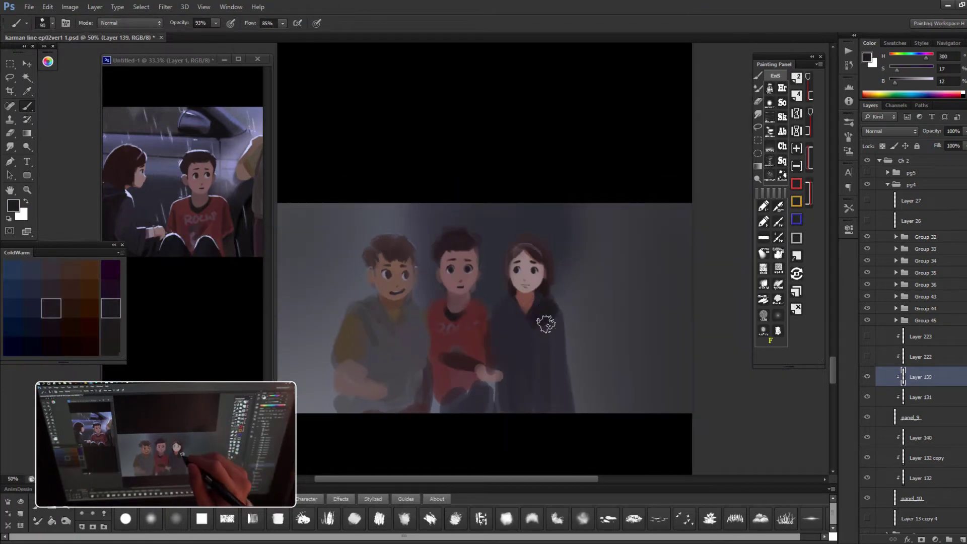
drag(534, 336, 554, 393)
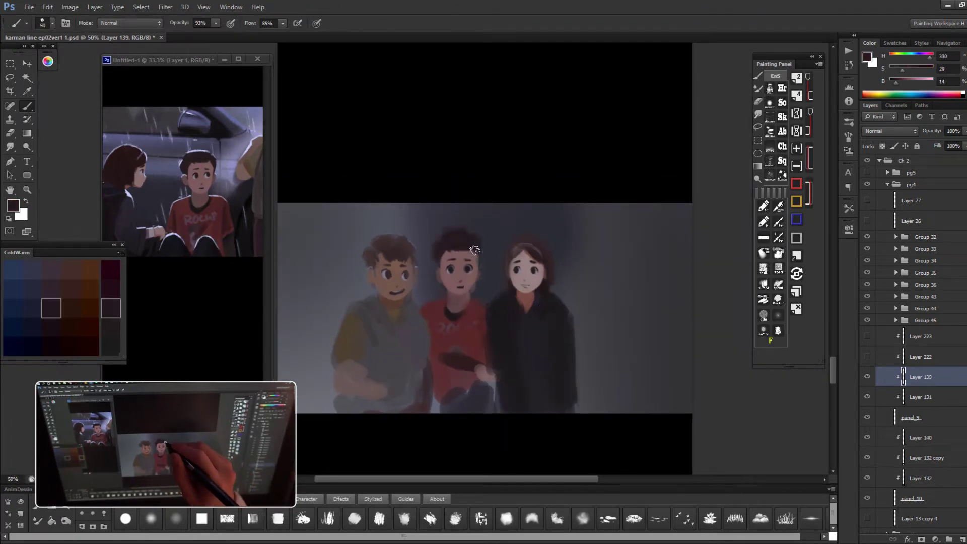
alt+click(477, 275)
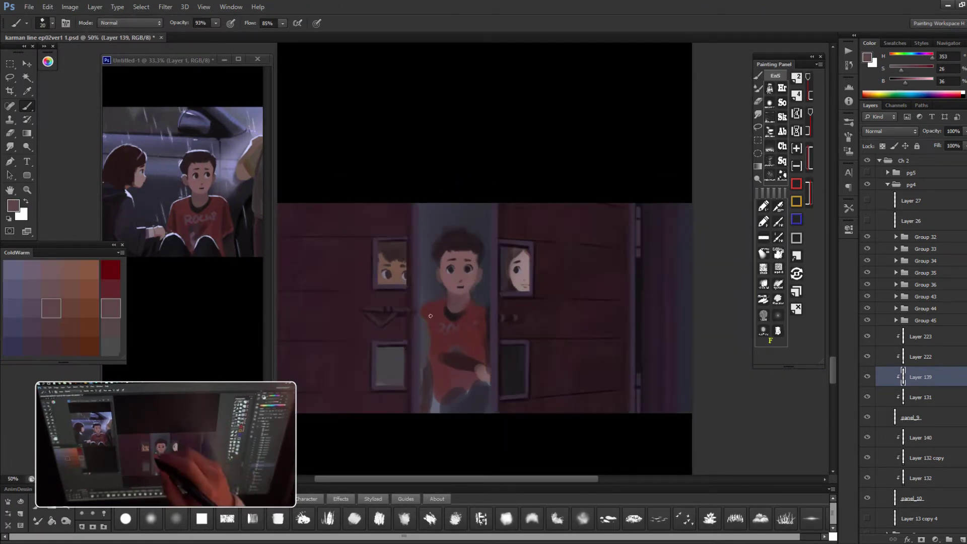
alt+click(467, 310)
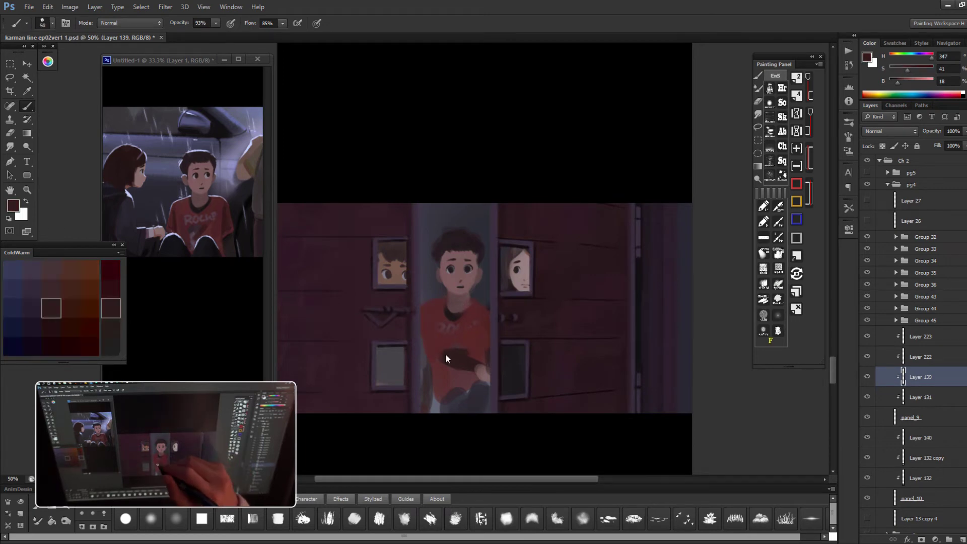
alt+click(479, 364)
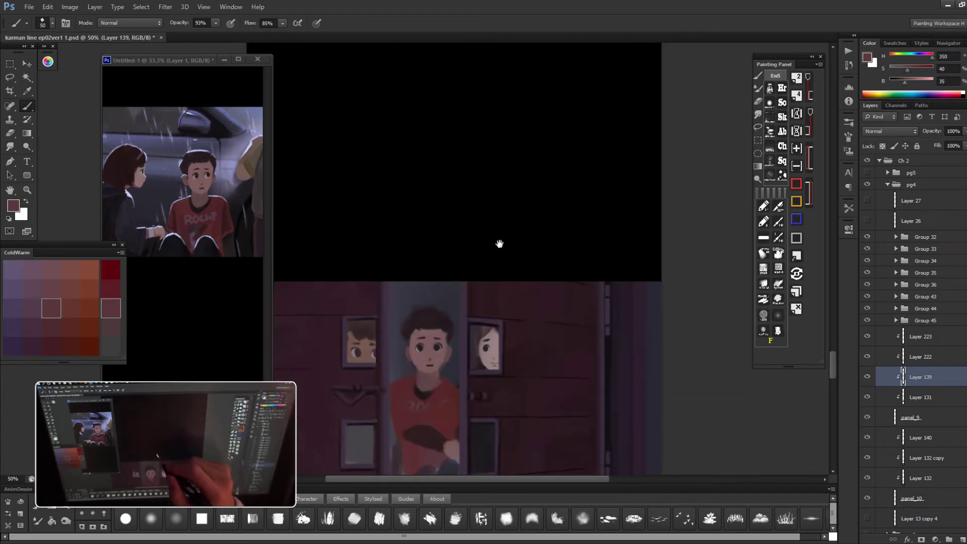
key(bracketright)
mouse_move(422, 390)
mouse_down()
mouse_move(442, 394)
mouse_move(426, 426)
mouse_up()
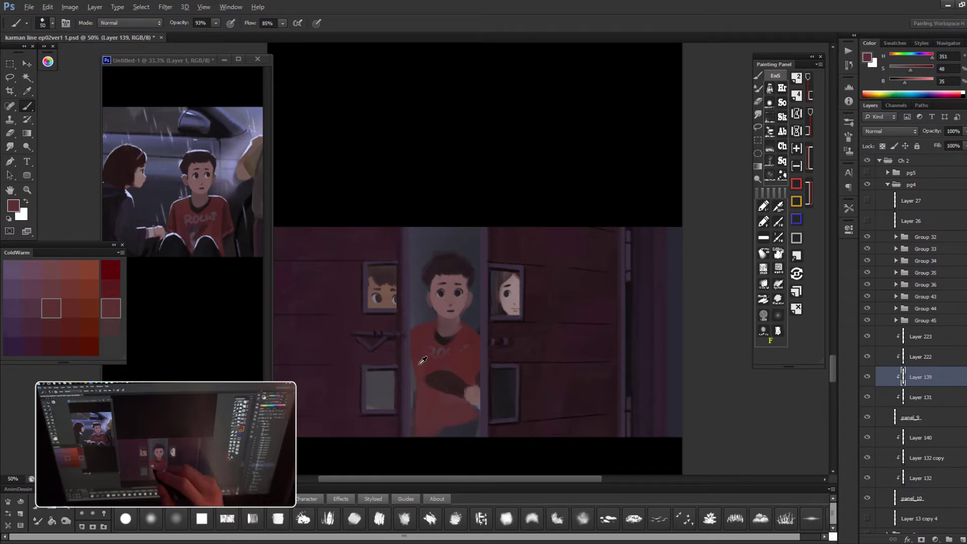
- With the door background hidden, paint light pinkish-grey strokes near the red shirt's collar
alt+click(421, 428)
key(ctrl+comma)
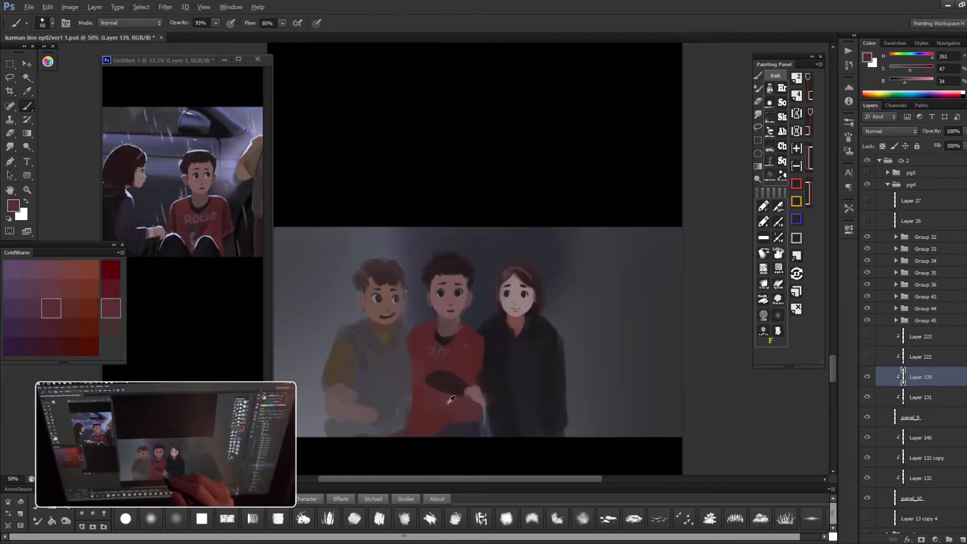
alt+click(410, 301)
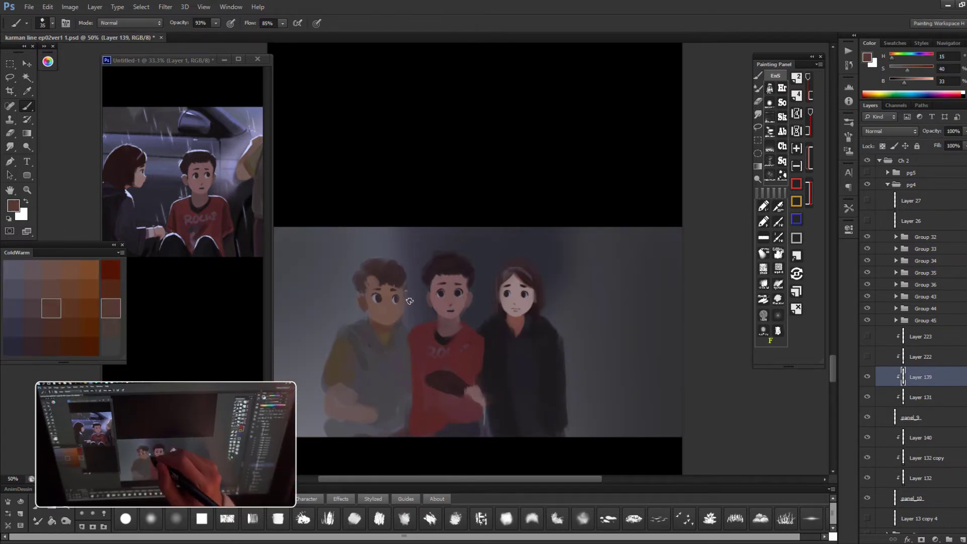
key(bracketleft)
alt+click(509, 270)
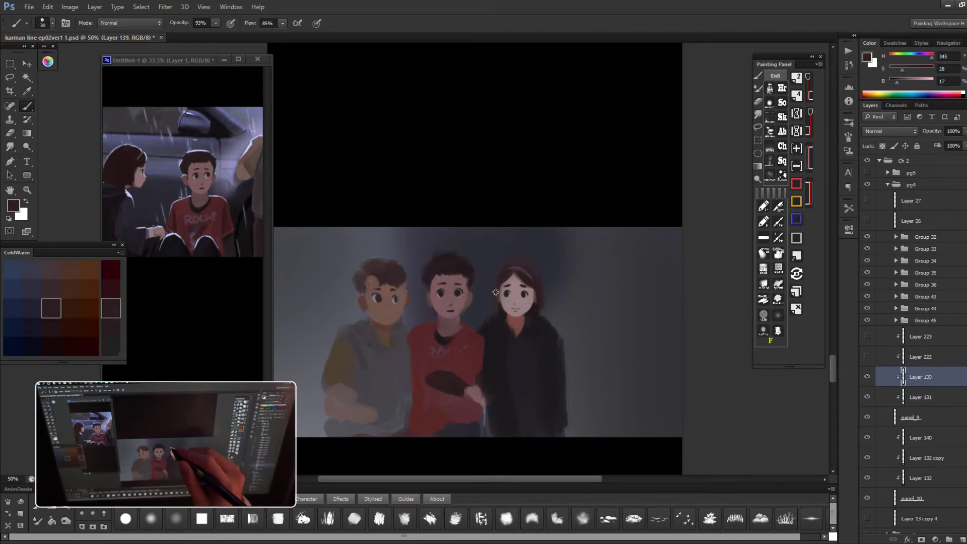
scroll(557, 240, up, 1)
alt+click(408, 367)
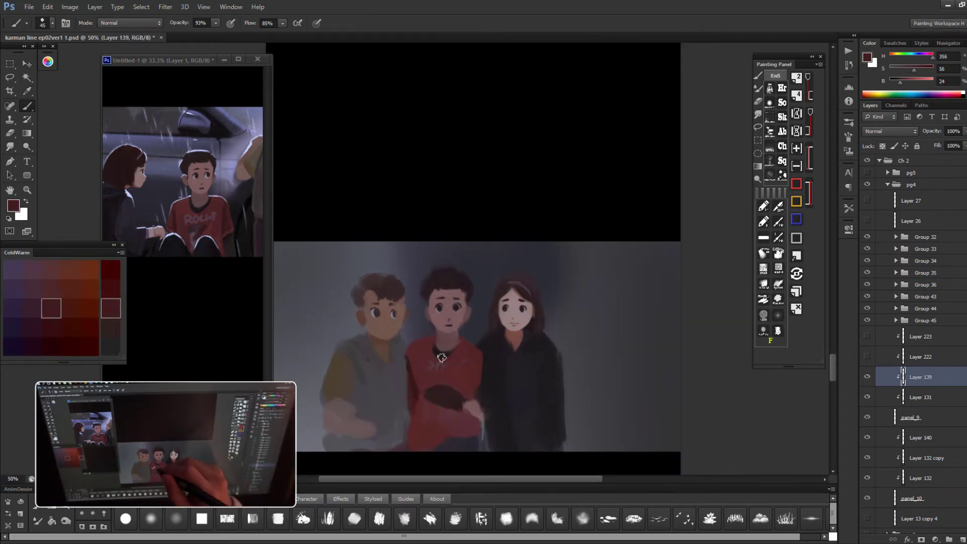
alt+click(431, 345)
drag(446, 360, 458, 373)
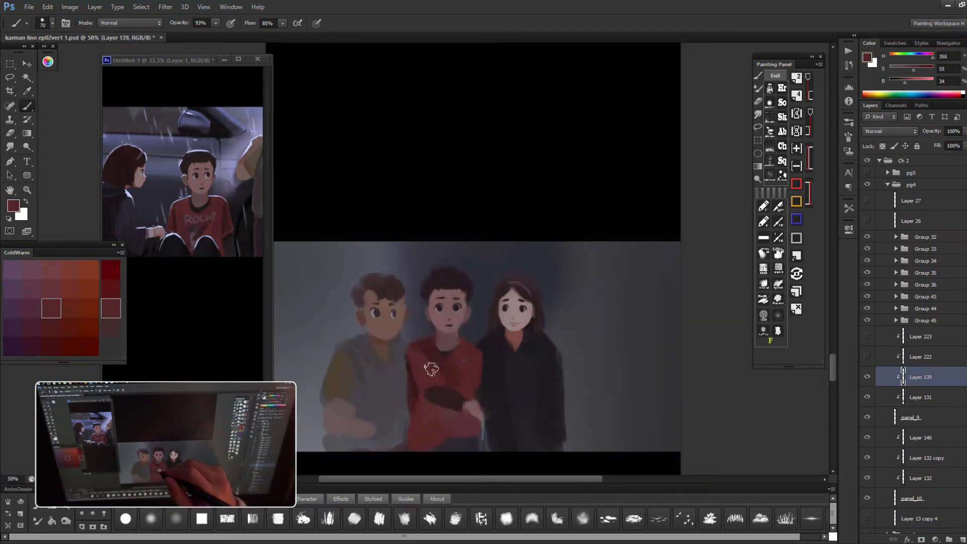
alt+click(445, 345)
alt+click(466, 333)
key(bracketleft)
key(bracketleft)
key(bracketleft)
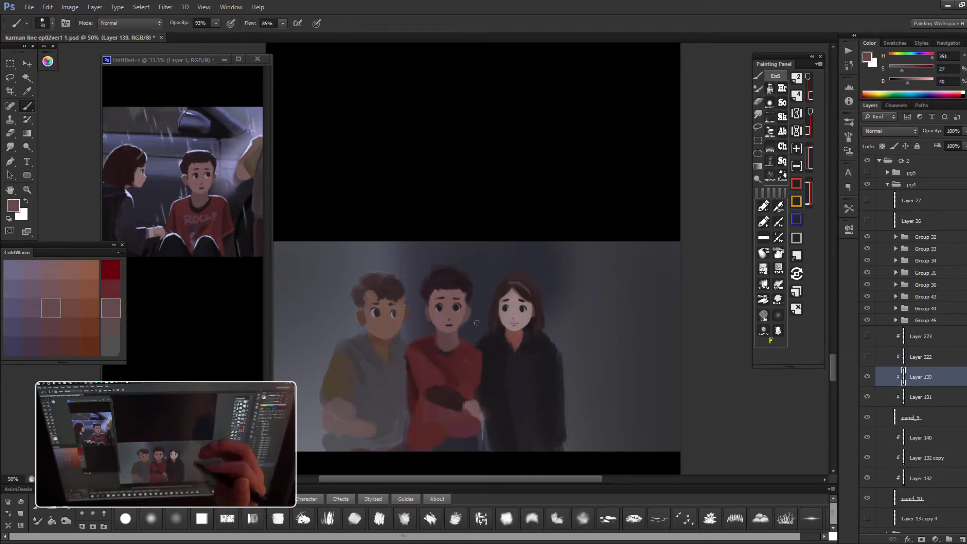
- Sample darker red, hair brown and hoodie grey-purple around the left boy
mouse_move(477, 323)
mouse_down()
mouse_move(387, 332)
mouse_move(421, 418)
mouse_up()
key(bracketright)
key(bracketright)
alt+click(388, 332)
alt+click(420, 417)
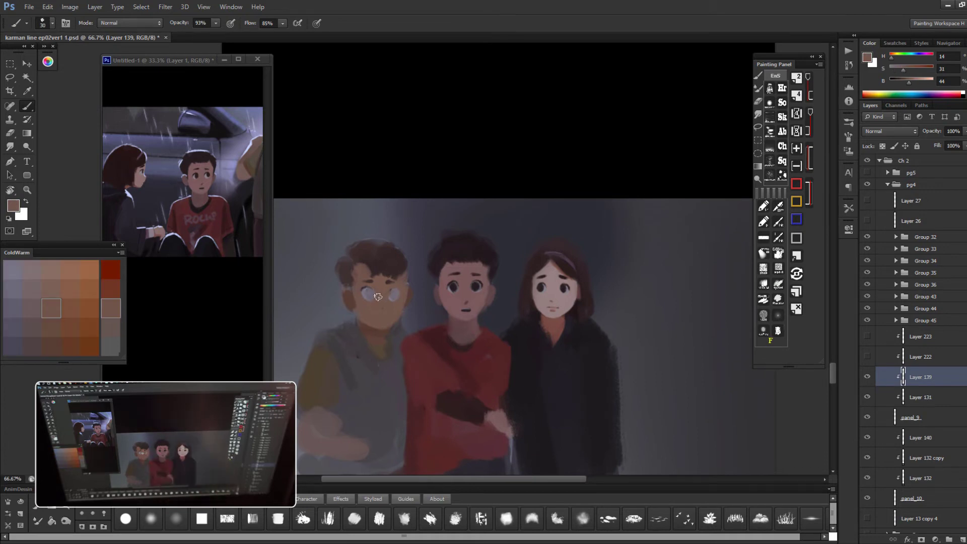
drag(411, 354, 337, 377)
alt+click(337, 377)
alt+click(388, 339)
key(bracketleft)
key(bracketleft)
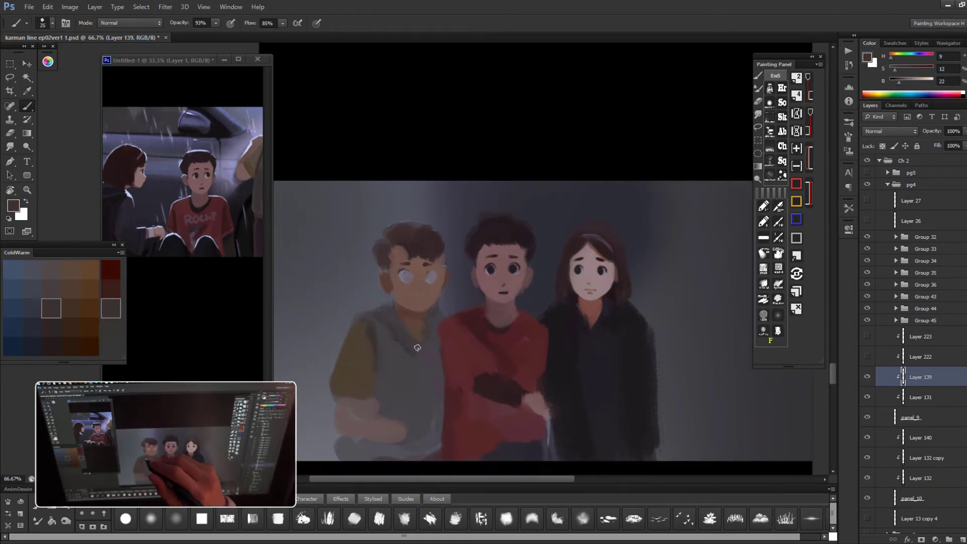
alt+click(436, 343)
- Show the door background again and zoom out to the whole door panel
alt+click(375, 425)
key(ctrl+minus)
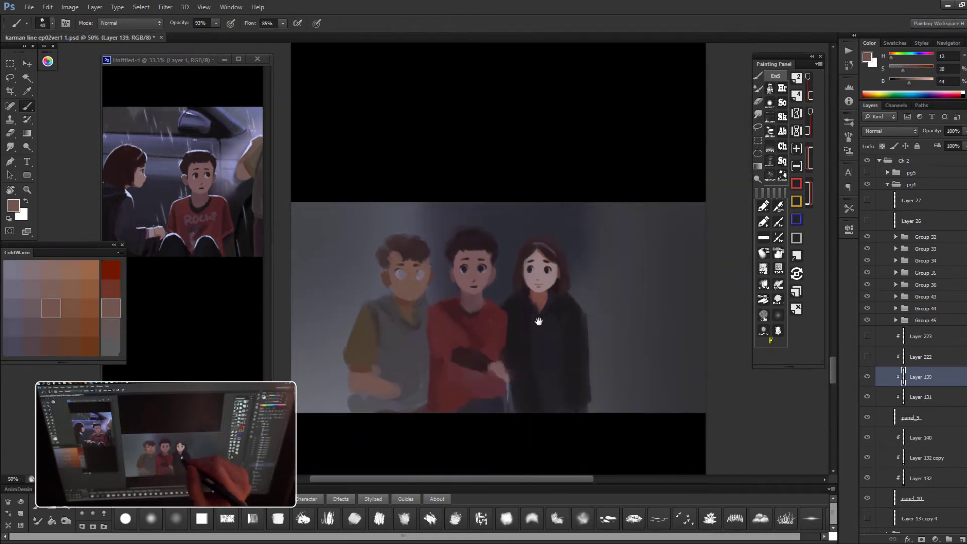
drag(866, 356, 876, 337)
key(ctrl+minus)
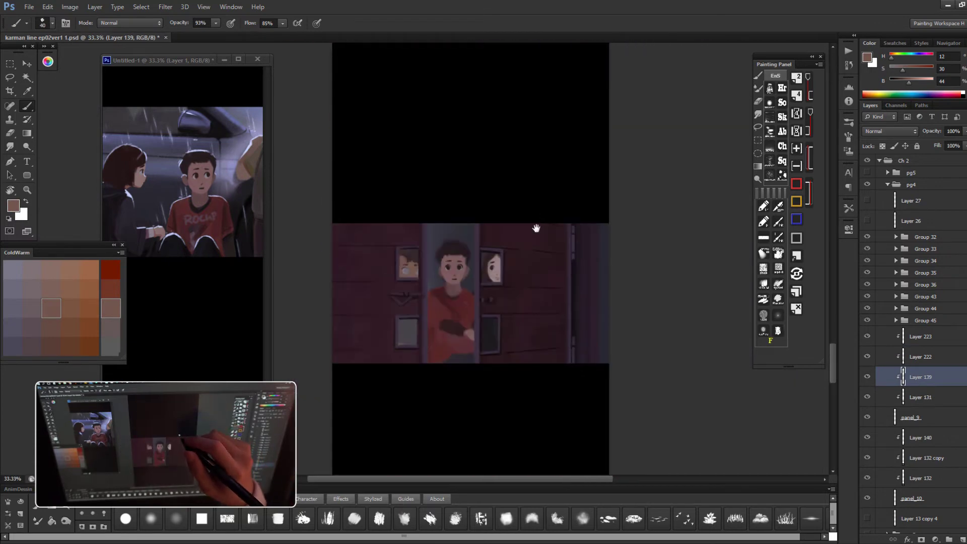
- Darken the lower edge of the boy's sleeve with sampled dark reds
key(ctrl+plus)
key(ctrl+plus)
key(bracketright)
alt+click(463, 341)
key(bracketleft)
key(bracketleft)
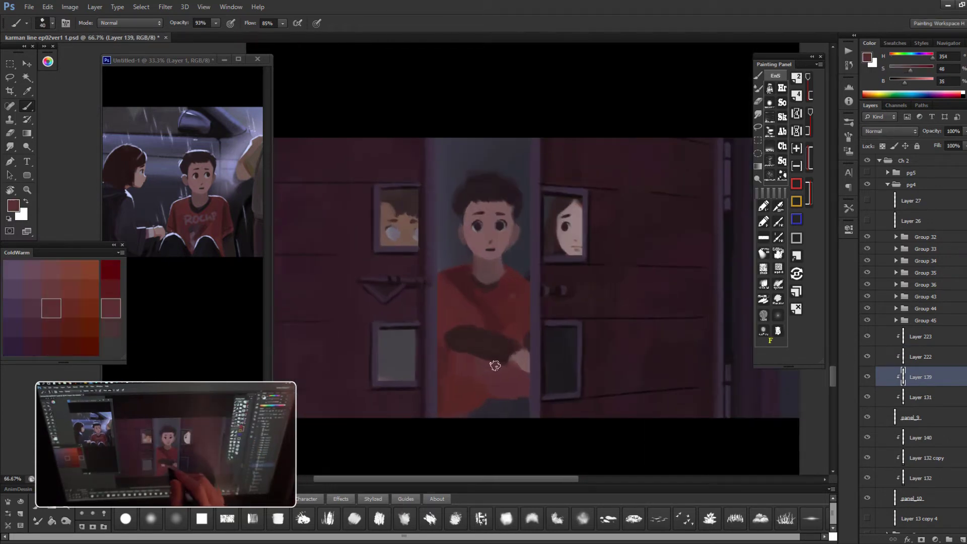
drag(491, 355, 444, 340)
alt+click(473, 297)
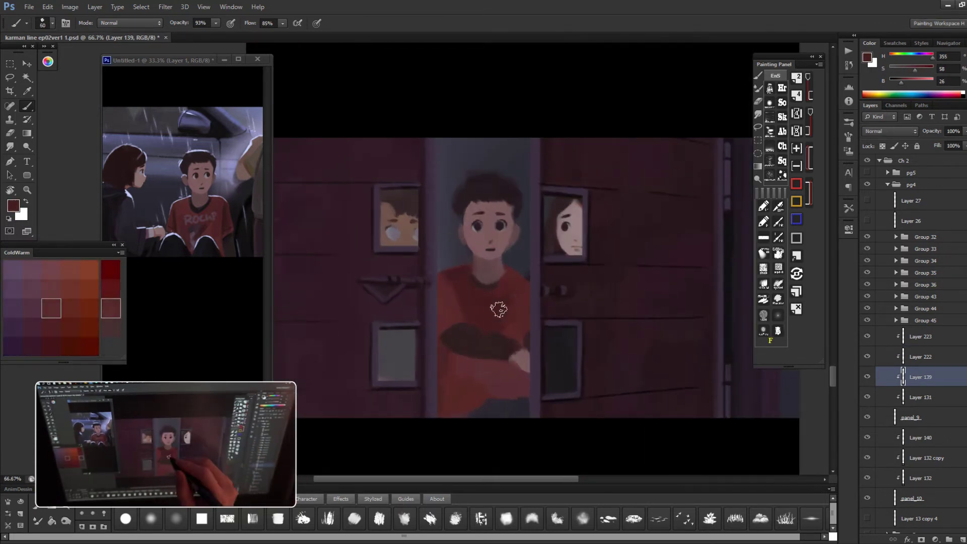
key(bracketleft)
key(bracketleft)
alt+click(482, 309)
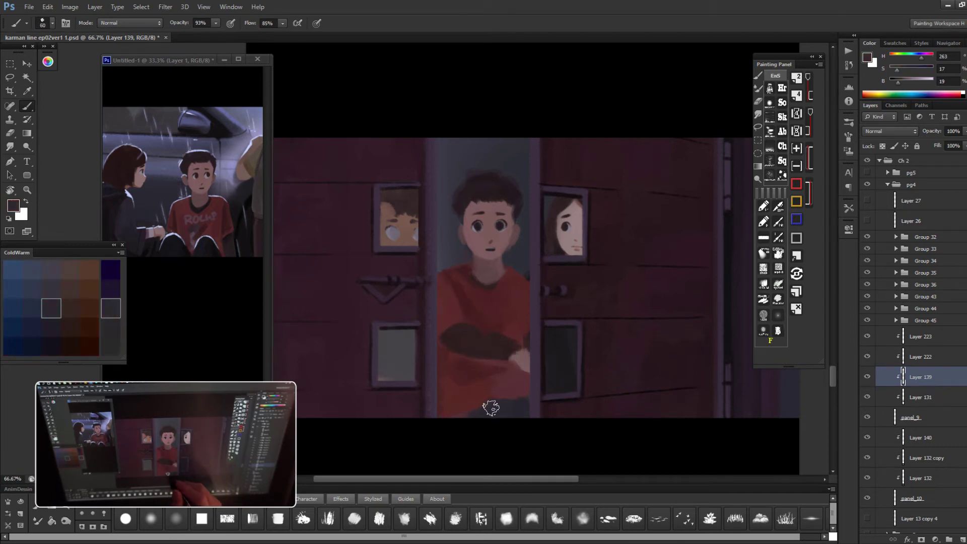
- Rotate and level the door panel view, then zoom out and scroll up the page
key(r)
drag(482, 308, 541, 385)
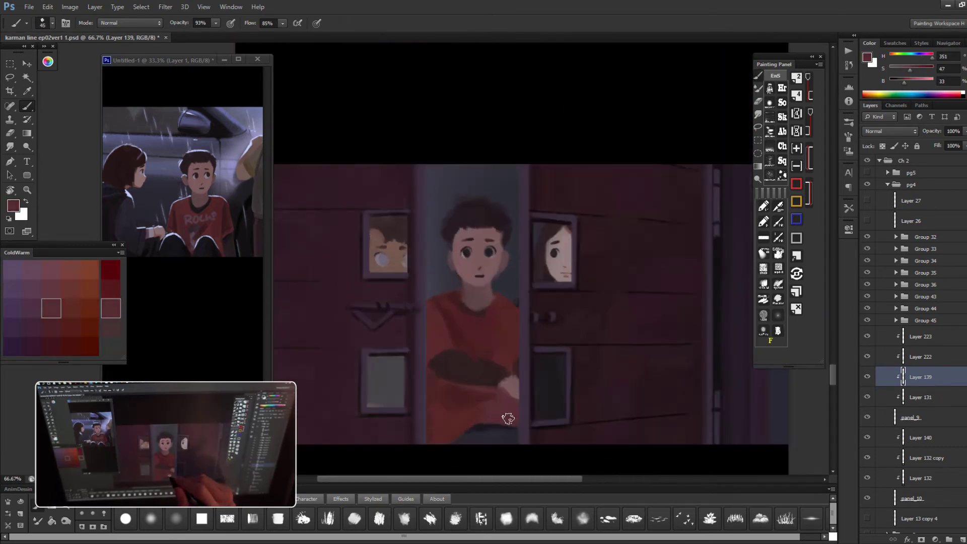
drag(536, 352, 513, 339)
key(ctrl+minus)
key(ctrl+minus)
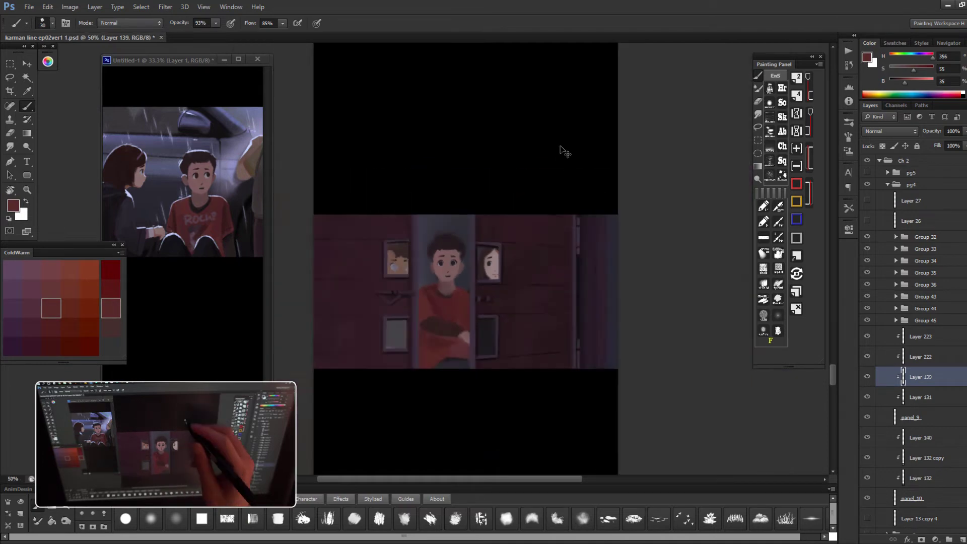
drag(832, 375, 825, 105)
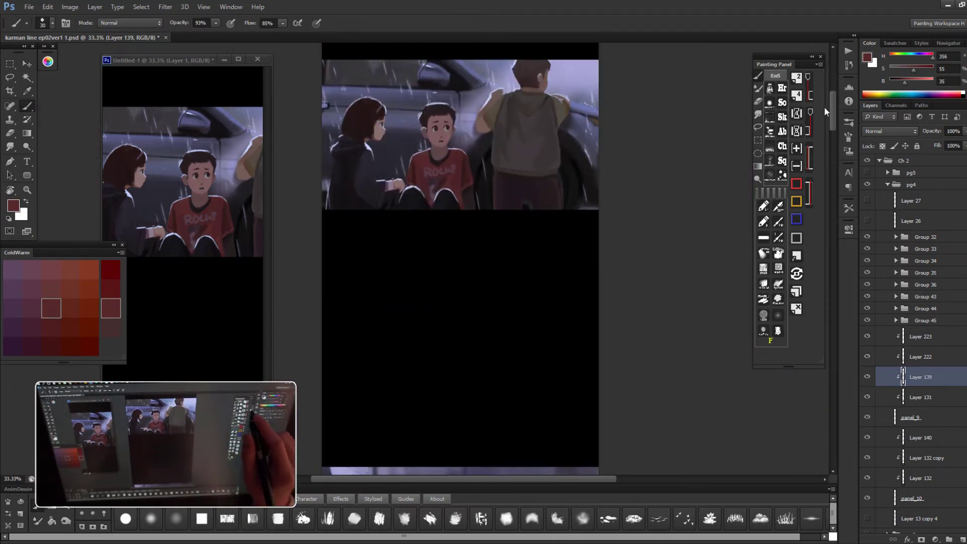
- Add a new empty layer in the car panel's group and commit a Free Transform on it
click(895, 237)
click(929, 313)
key(ctrl+plus)
key(ctrl+shift+alt+n)
scroll(532, 248, up, 3)
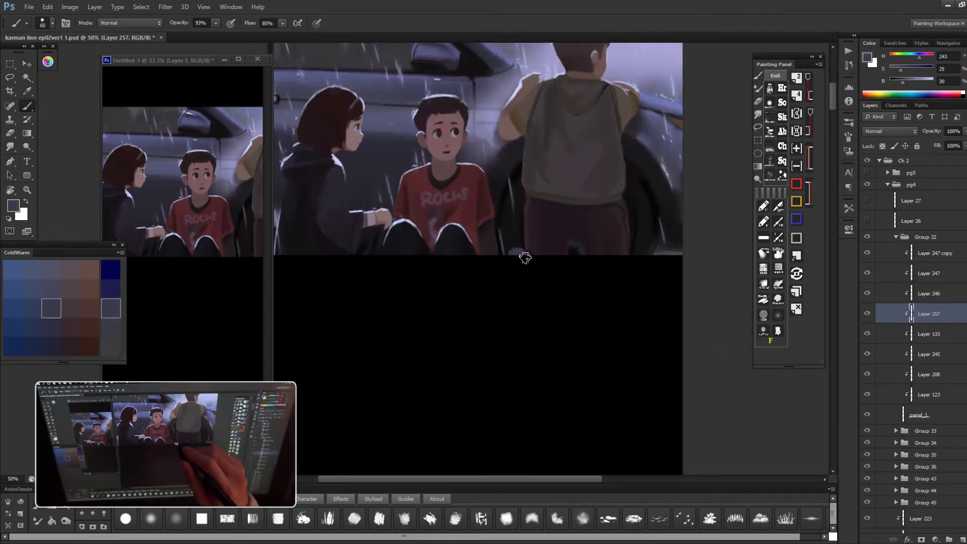
drag(571, 256, 516, 288)
key(ctrl+t)
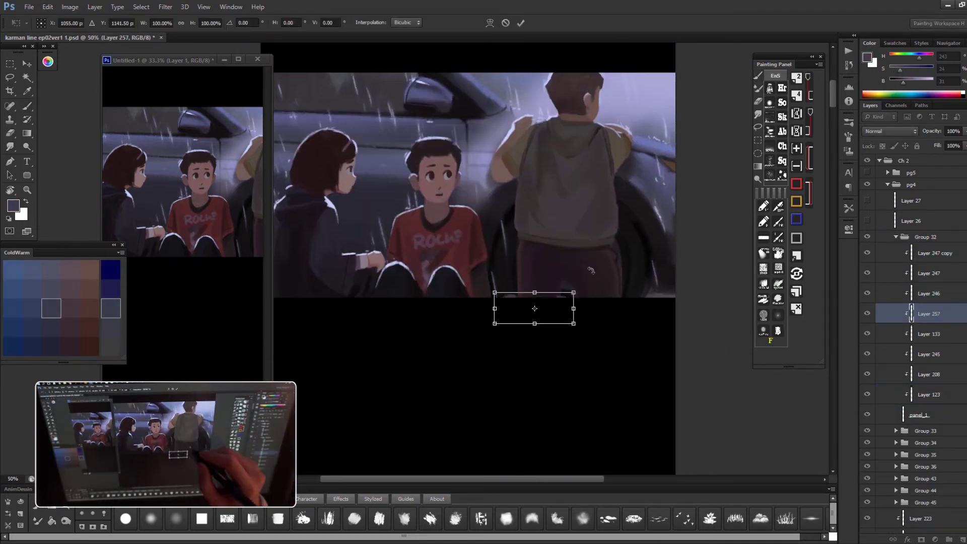
key(Return)
- Level the rotated view, select Layer 133 with the seated children, and zoom in
key(r)
drag(589, 264, 528, 211)
key(Escape)
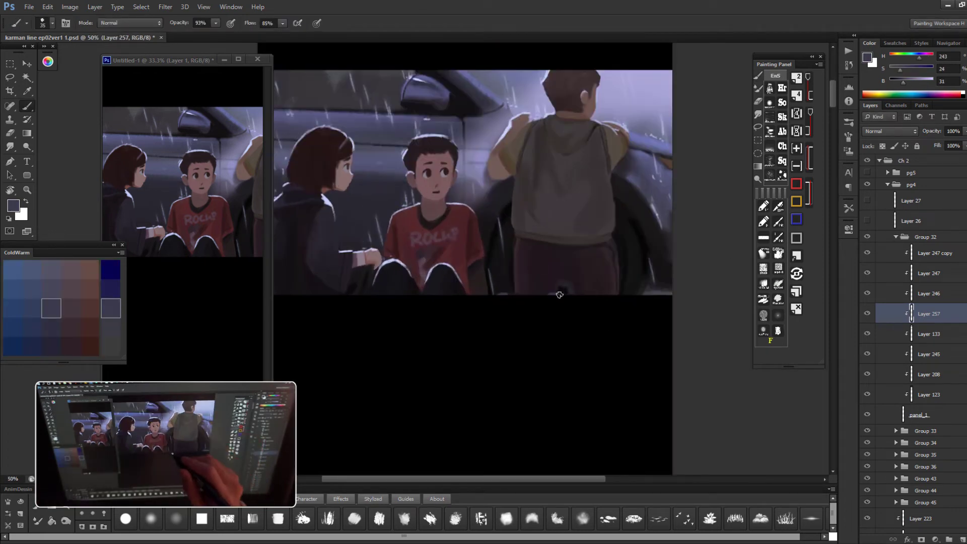
key(ctrl+minus)
key(b)
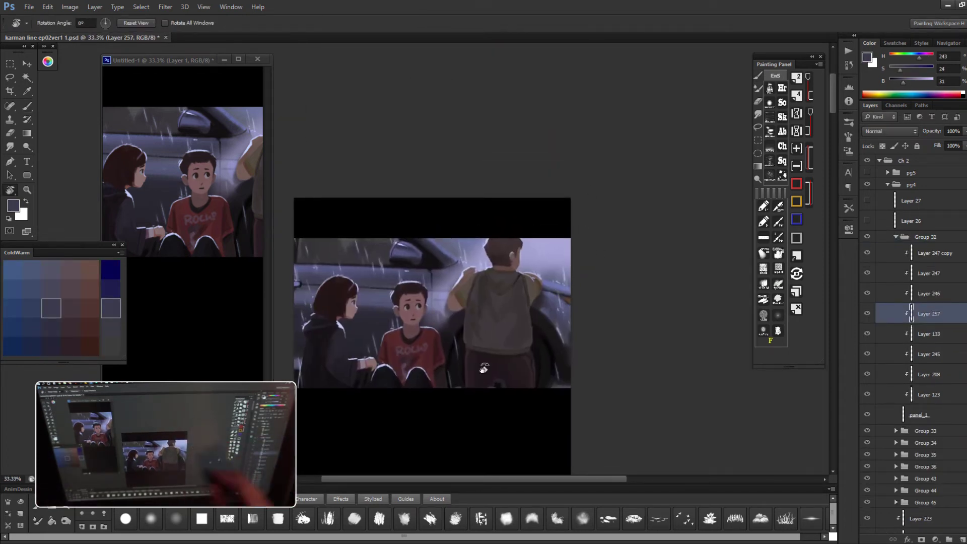
alt+click(526, 377)
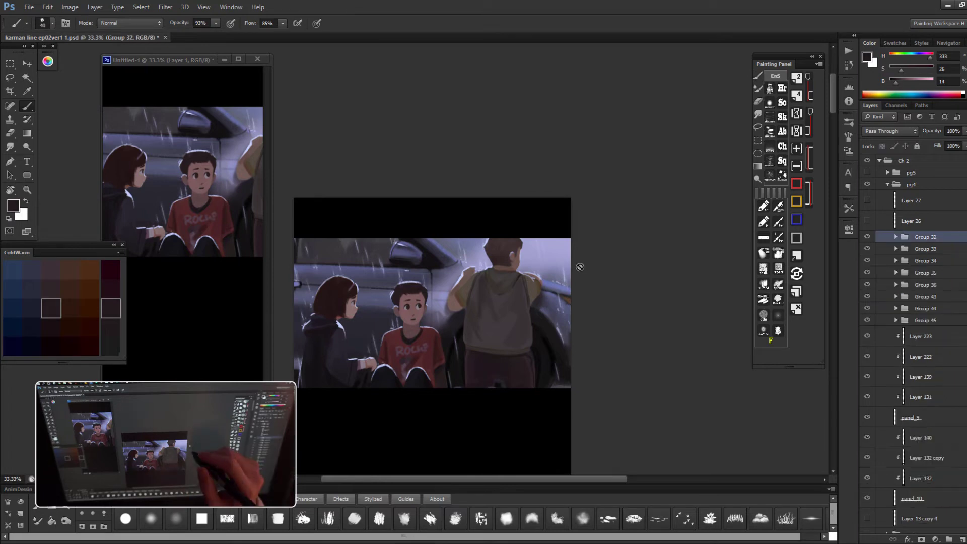
click(898, 236)
key(ctrl+plus)
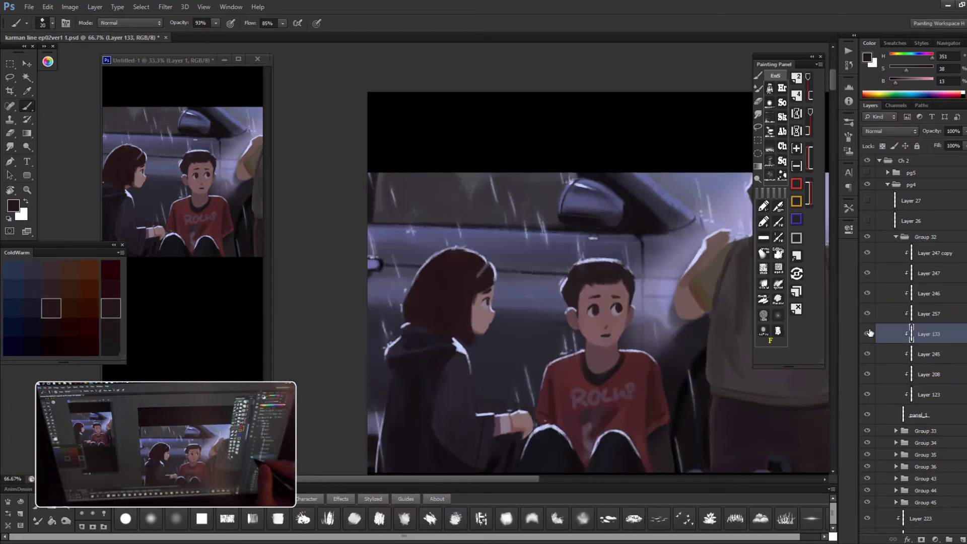
key(ctrl+shift+x)
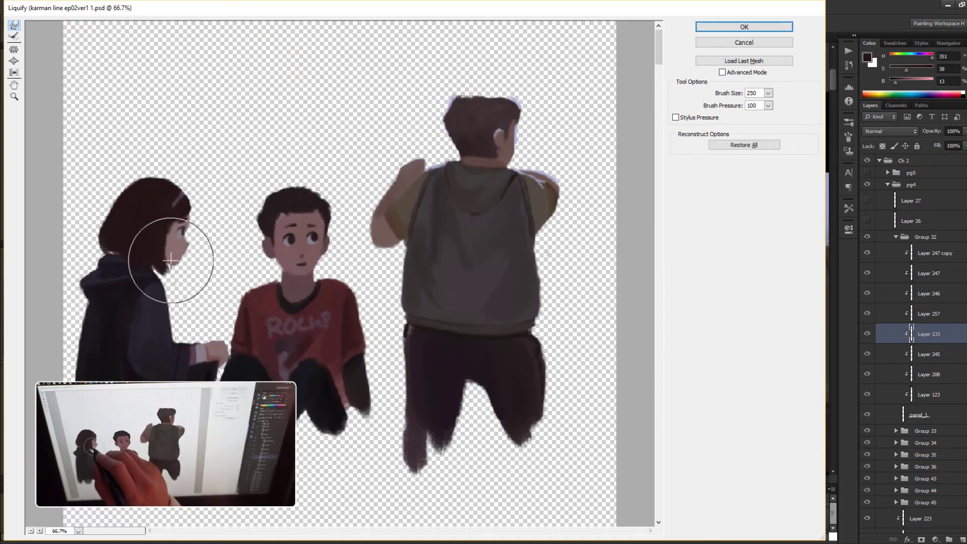
- Close Liquify and select Layer 136 in the three children panel
key(Return)
key(alt+bracketright)
key(alt+bracketright)
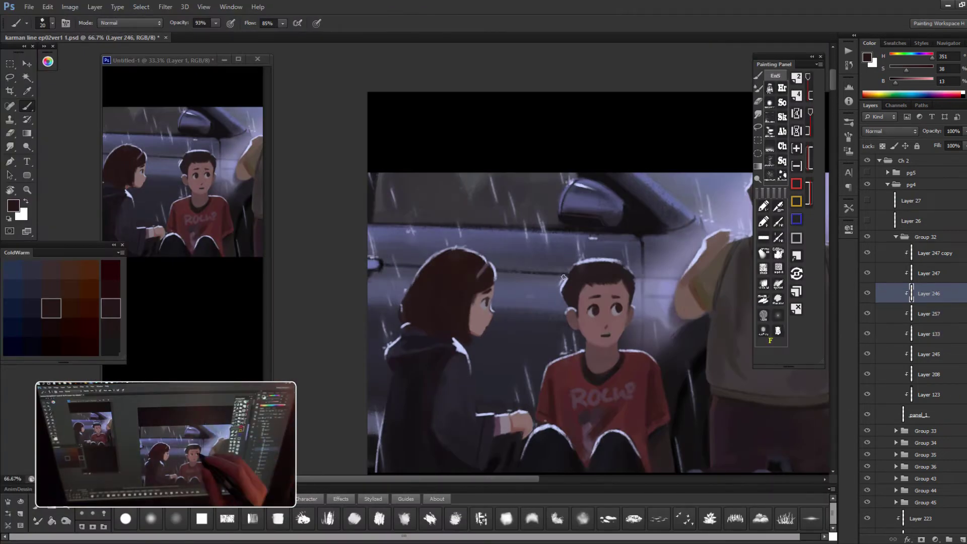
key(ctrl+minus)
key(l)
drag(585, 452, 564, 212)
mouse_move(564, 393)
mouse_down()
mouse_move(560, 213)
mouse_move(569, 330)
mouse_up()
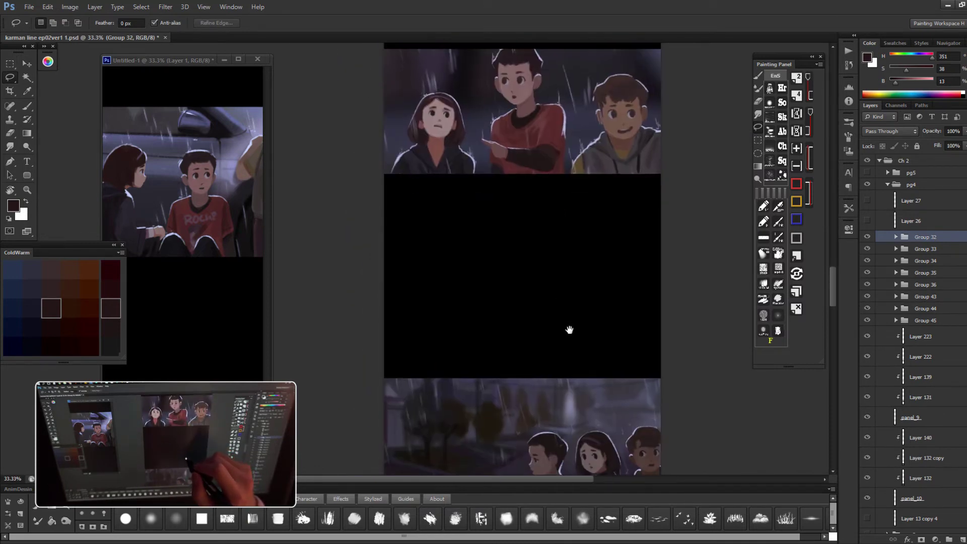
ctrl+click(569, 329)
- Forward-warp the girl's face and chin with a smaller brush and apply
key(ctrl+shift+x)
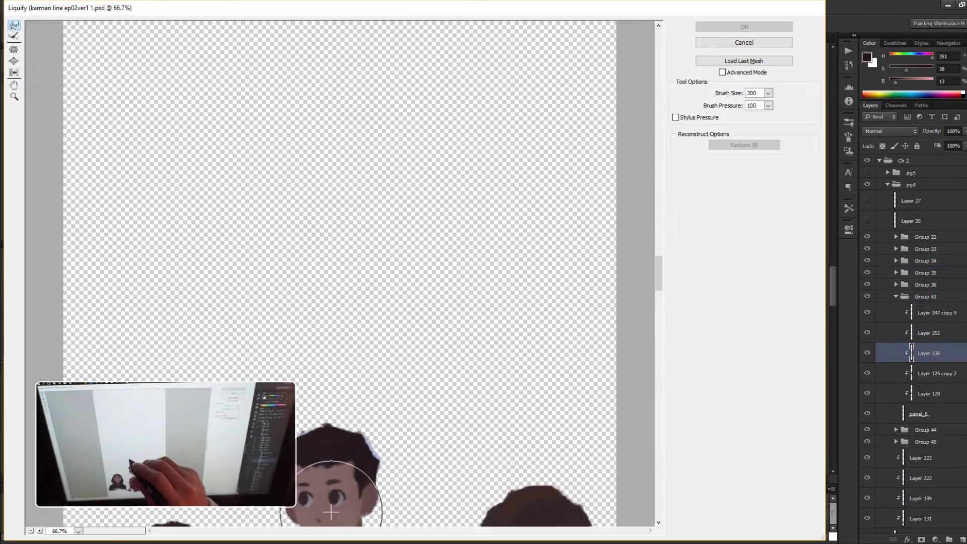
key(bracketleft)
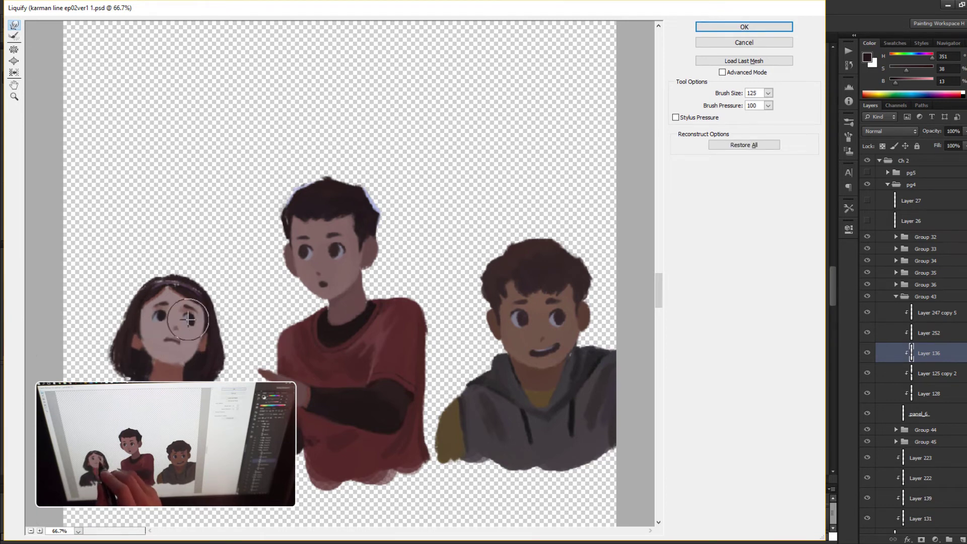
key(bracketleft)
key(bracketleft)
key(bracketleft)
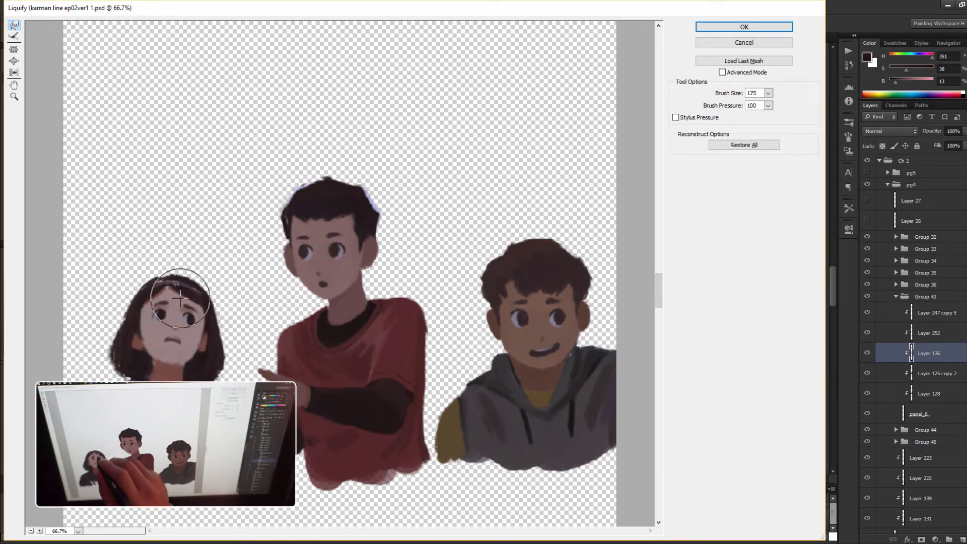
drag(177, 342, 190, 321)
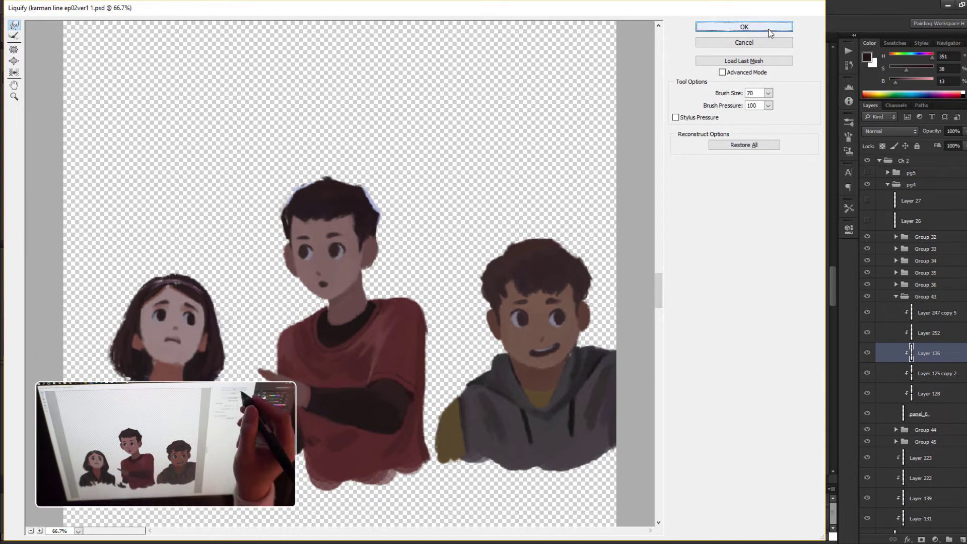
key(Return)
key(ctrl+minus)
- Hide Layers 223 and 222, select Layer 139, and view the children at 100% with the Brush
scroll(574, 205, down, 5)
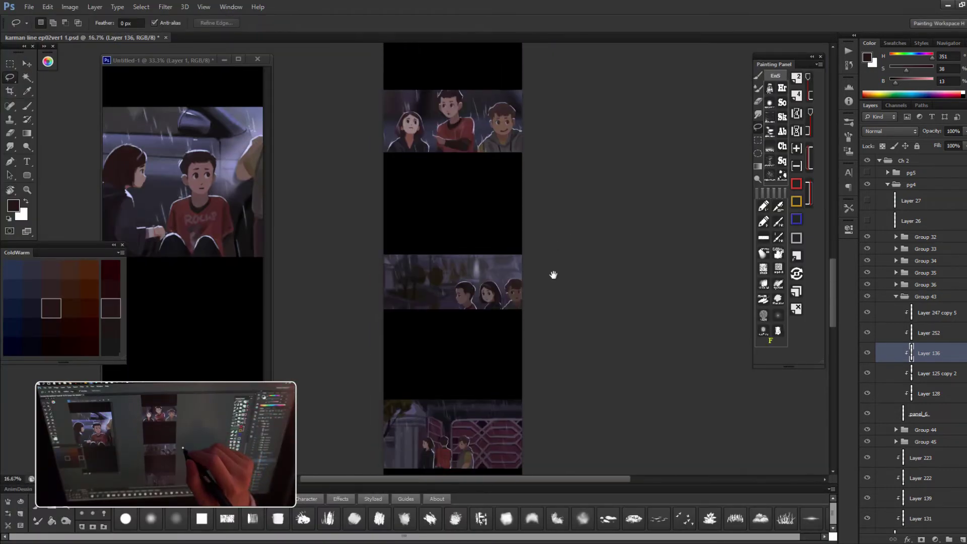
scroll(554, 274, down, 5)
click(896, 297)
click(921, 357)
click(920, 377)
drag(866, 336, 866, 356)
key(ctrl+1)
key(b)
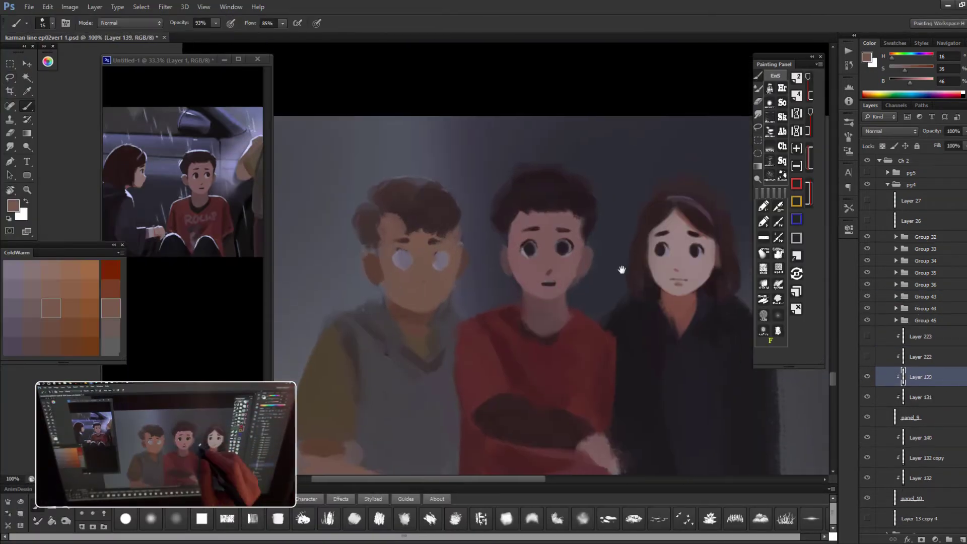
- Repaint the faces with sampled muted reddish, shadow and hair tones
alt+click(526, 288)
key(bracketright)
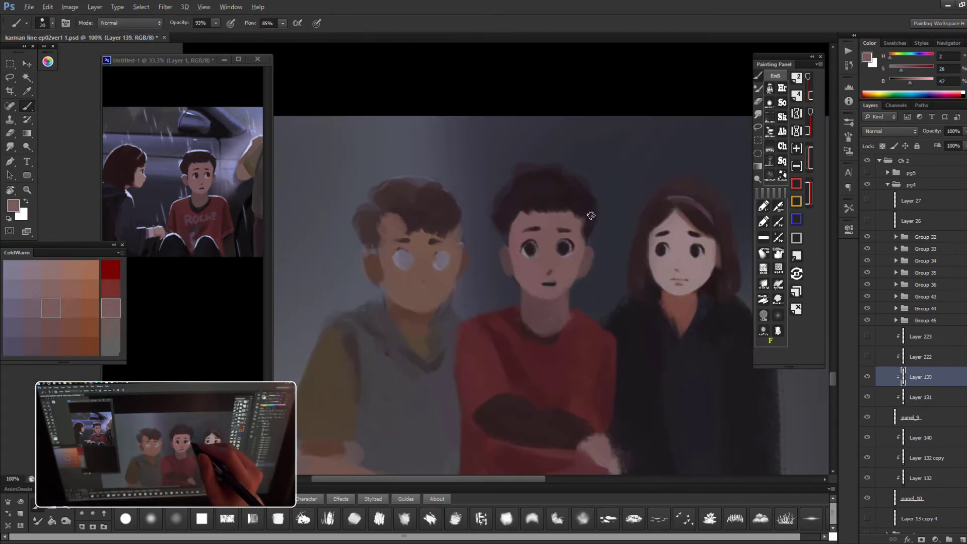
alt+click(498, 208)
key(bracketleft)
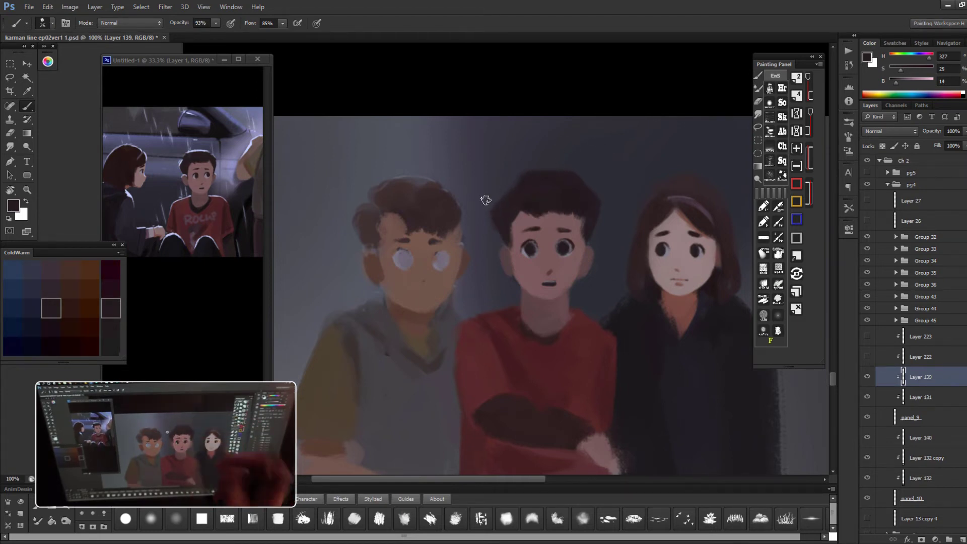
alt+click(518, 190)
drag(611, 207, 439, 237)
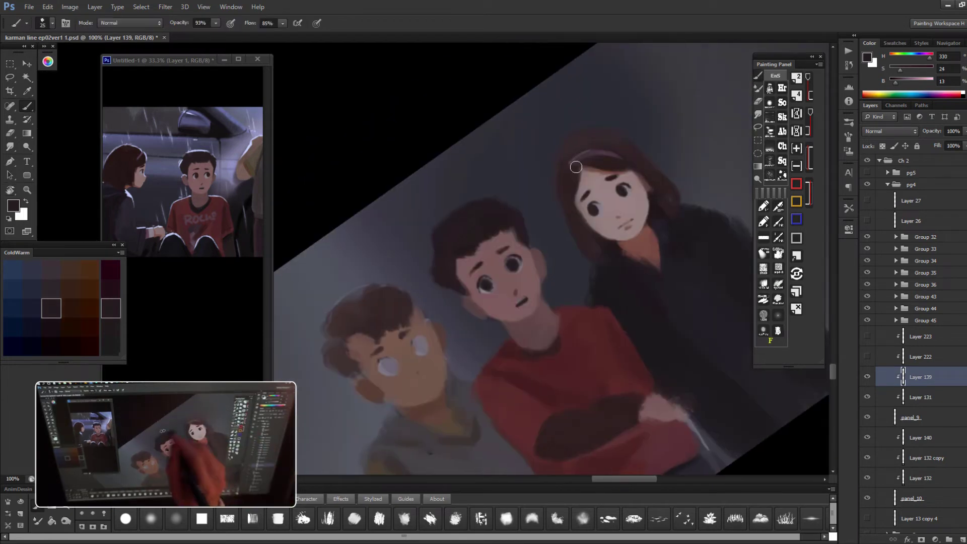
key(Escape)
- Refine the red shirt and skin using sampled dark reds, navy and light pink tones
alt+click(450, 295)
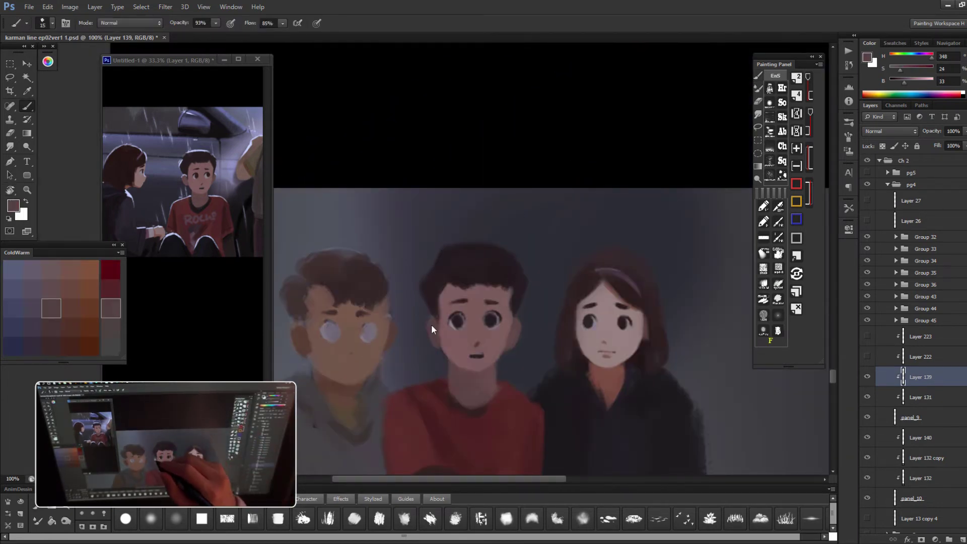
drag(437, 399, 461, 320)
alt+click(452, 342)
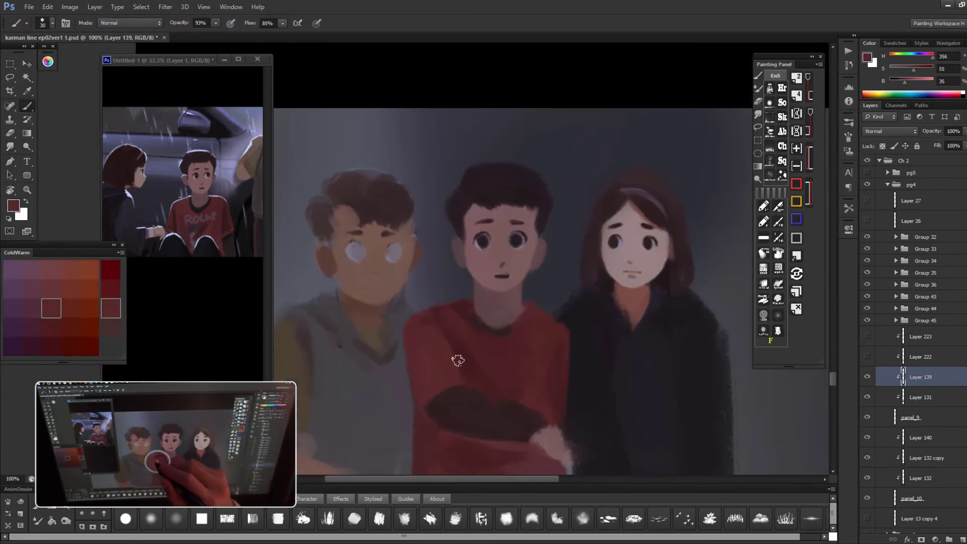
alt+click(484, 326)
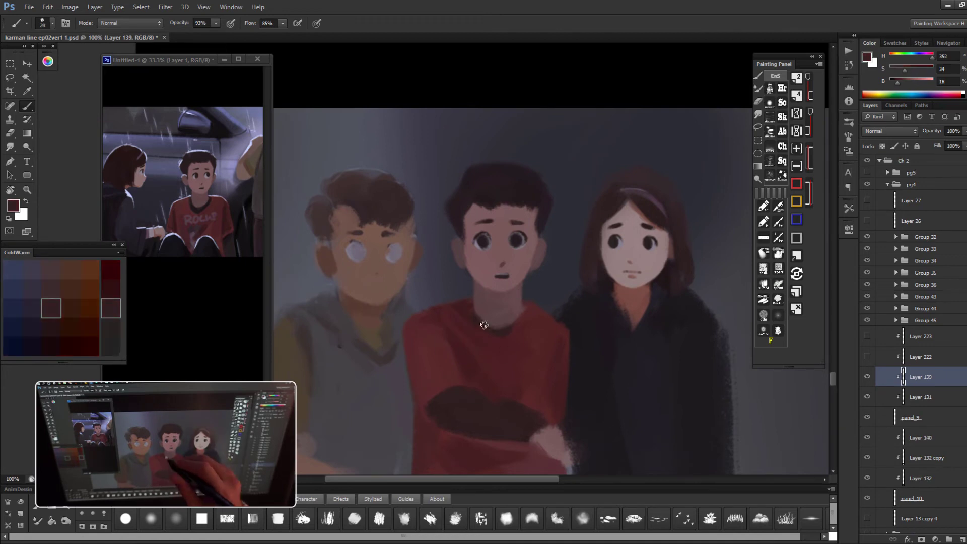
alt+click(526, 301)
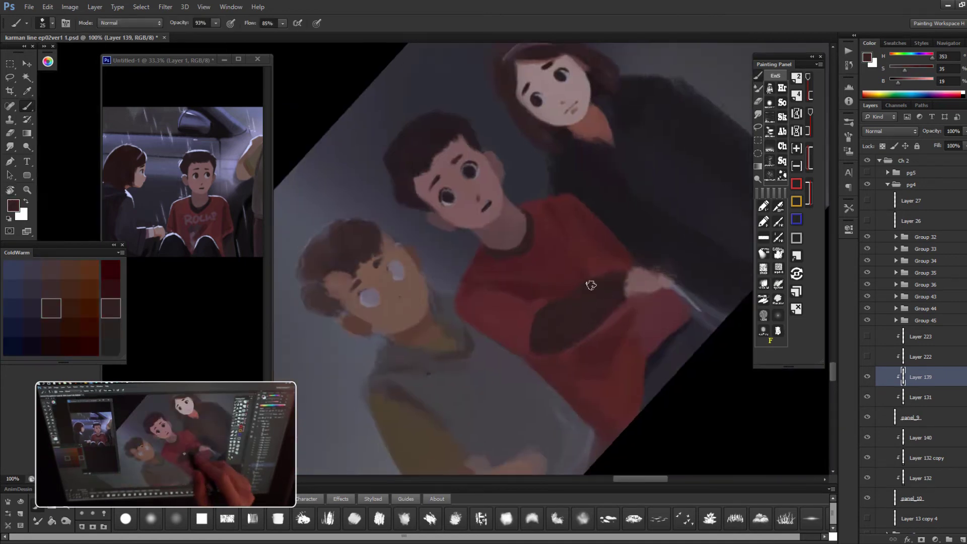
drag(545, 422, 549, 363)
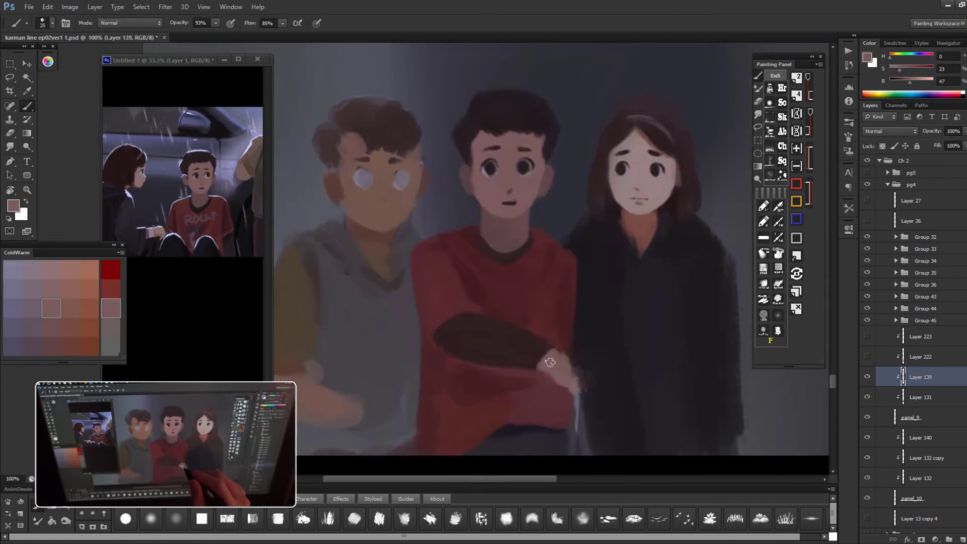
alt+click(518, 328)
alt+click(507, 431)
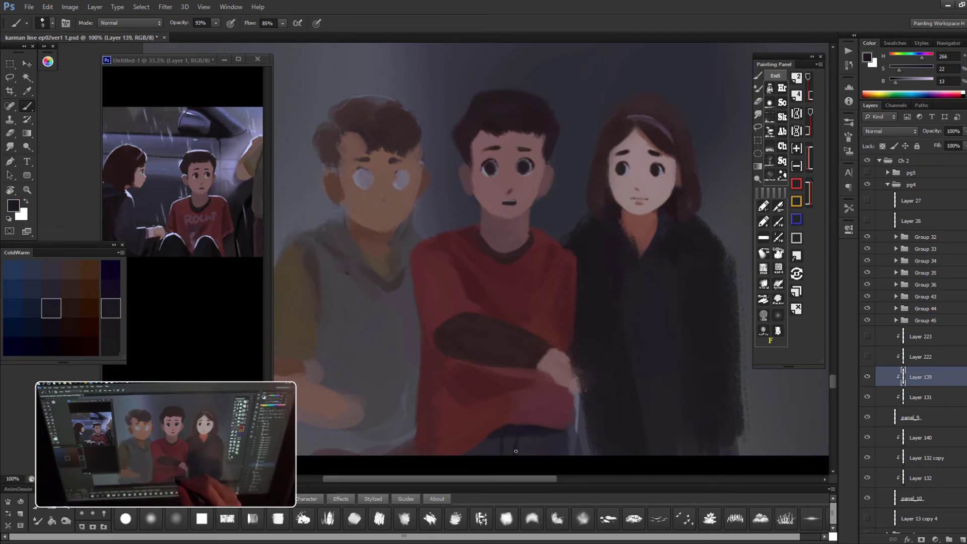
alt+click(569, 413)
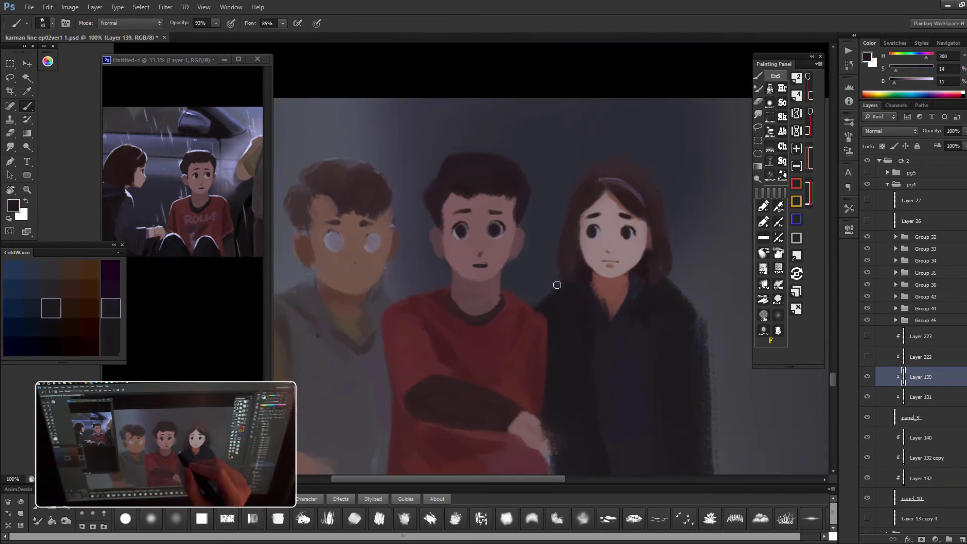
alt+click(532, 321)
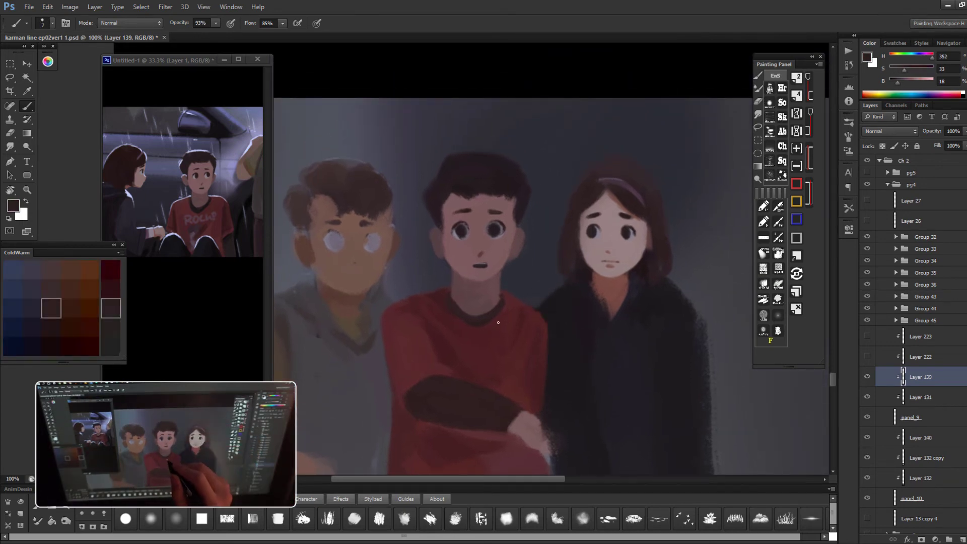
alt+click(566, 285)
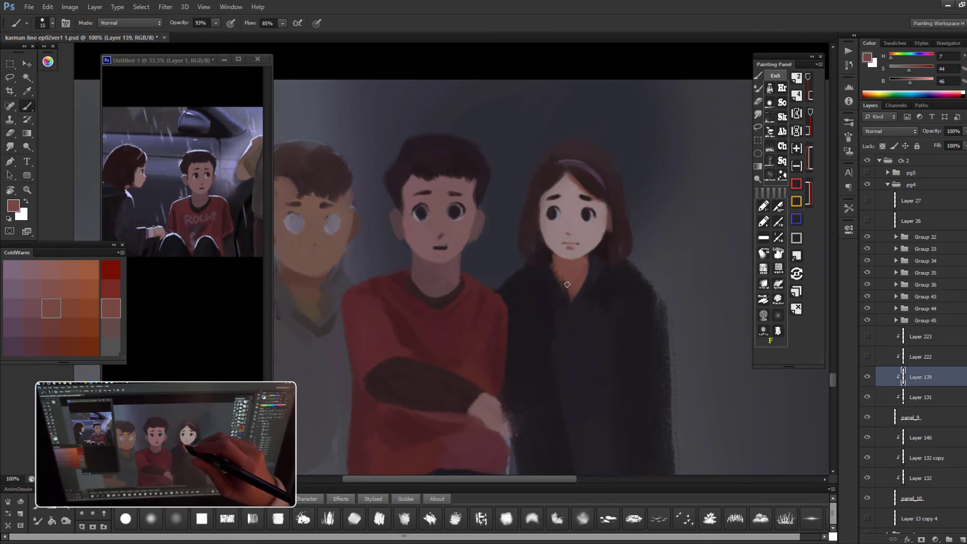
alt+click(586, 256)
- Darken the girl's black coat with near-black purple strokes, including its lower part
drag(537, 182, 507, 204)
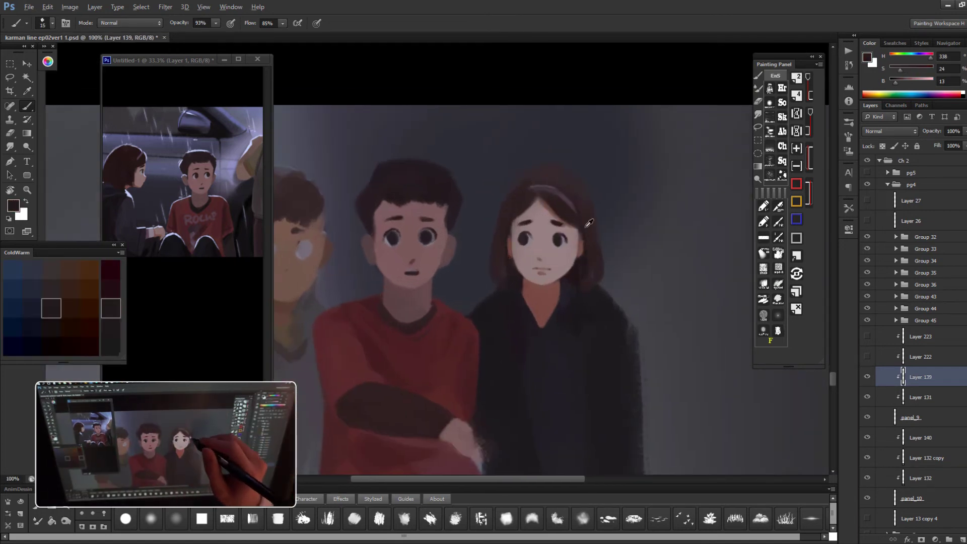
alt+click(525, 184)
alt+click(513, 275)
alt+click(536, 328)
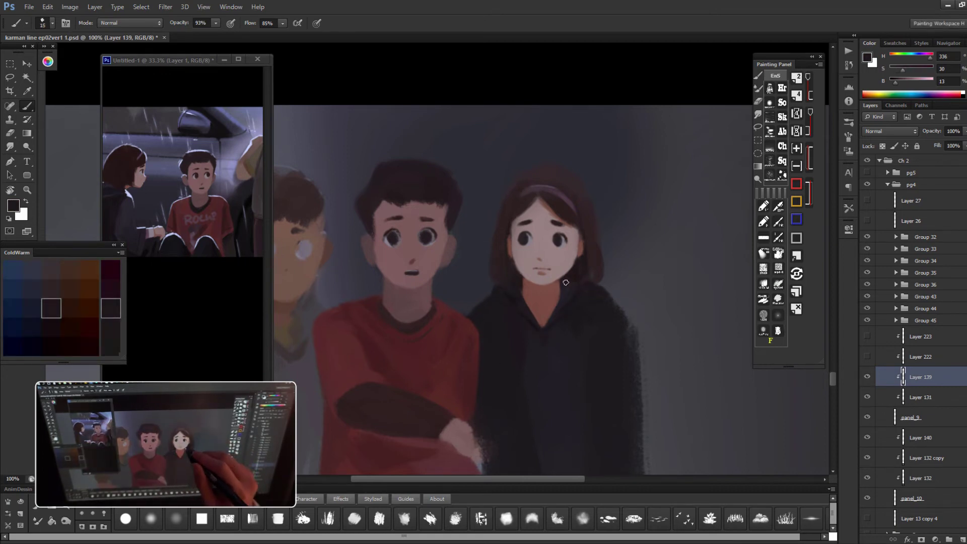
drag(606, 304, 608, 235)
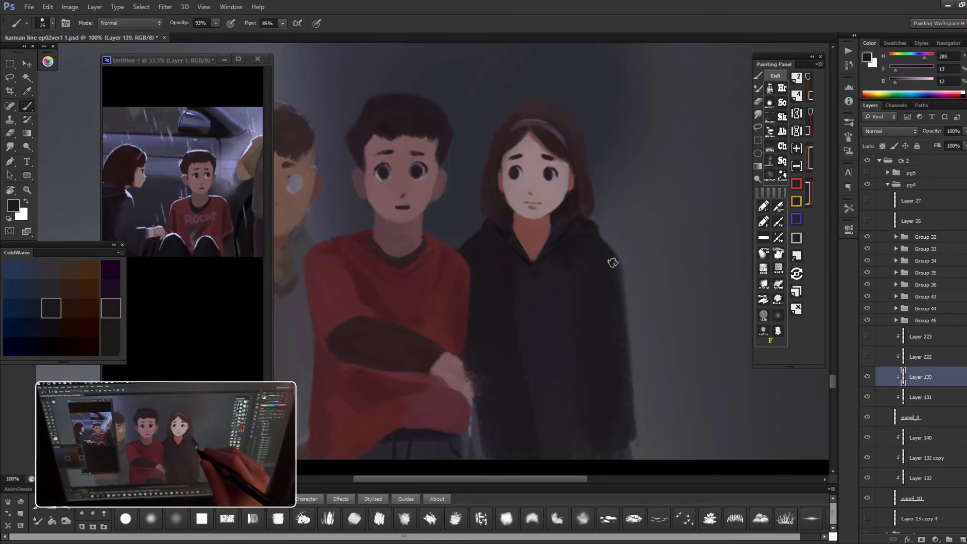
alt+click(522, 286)
alt+click(508, 360)
mouse_move(509, 363)
mouse_down()
mouse_move(571, 283)
mouse_move(527, 349)
mouse_up()
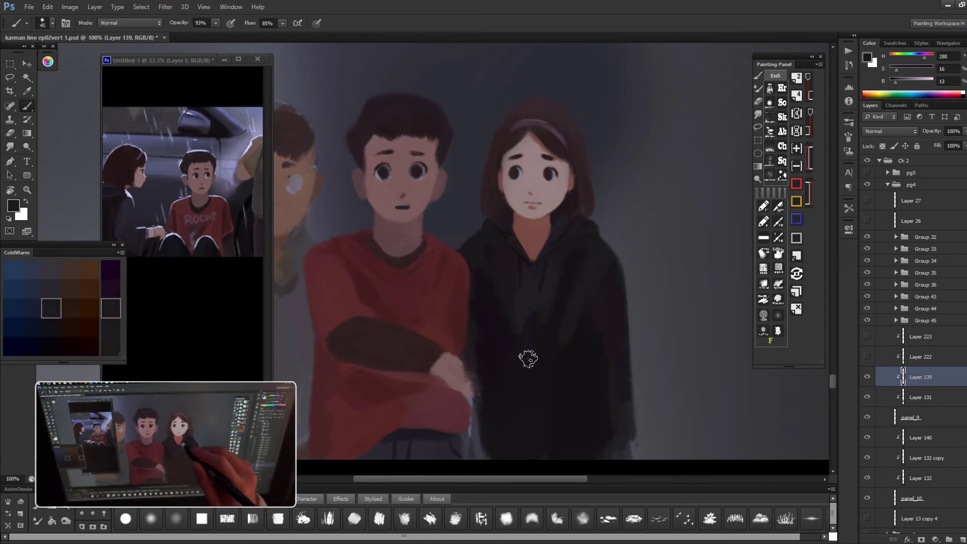
alt+click(519, 374)
key(ctrl+minus)
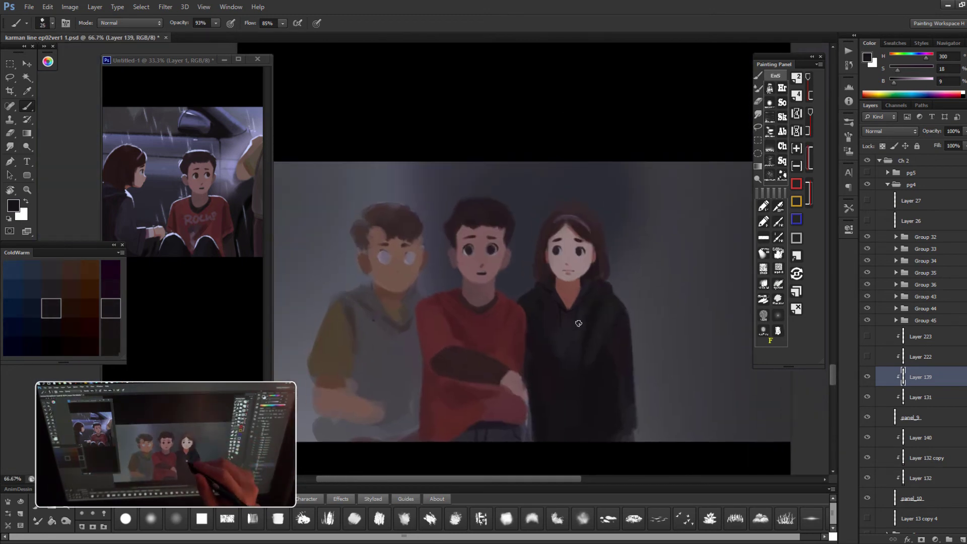
- Touch up the middle boy's face with sampled skin and shadow tones
alt+click(588, 357)
alt+click(562, 373)
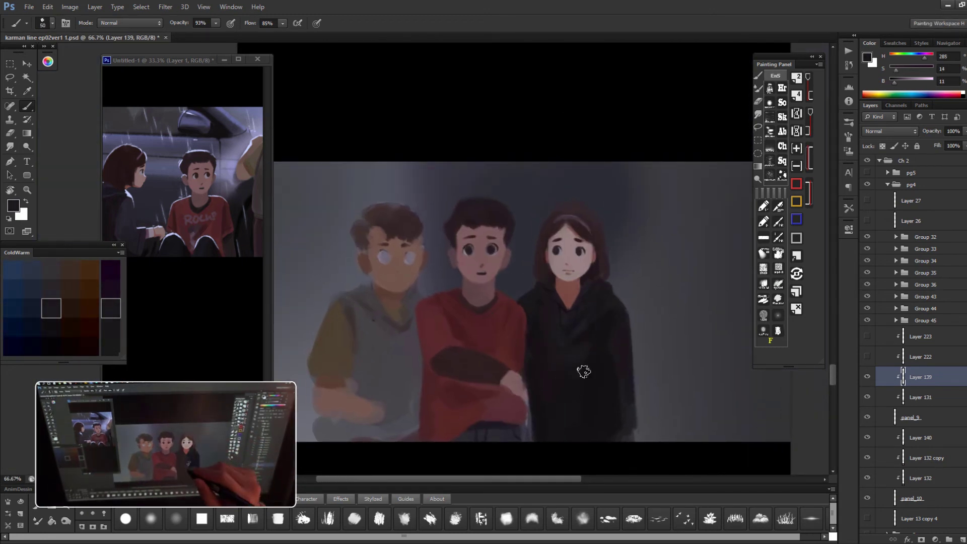
key(ctrl+plus)
alt+click(531, 317)
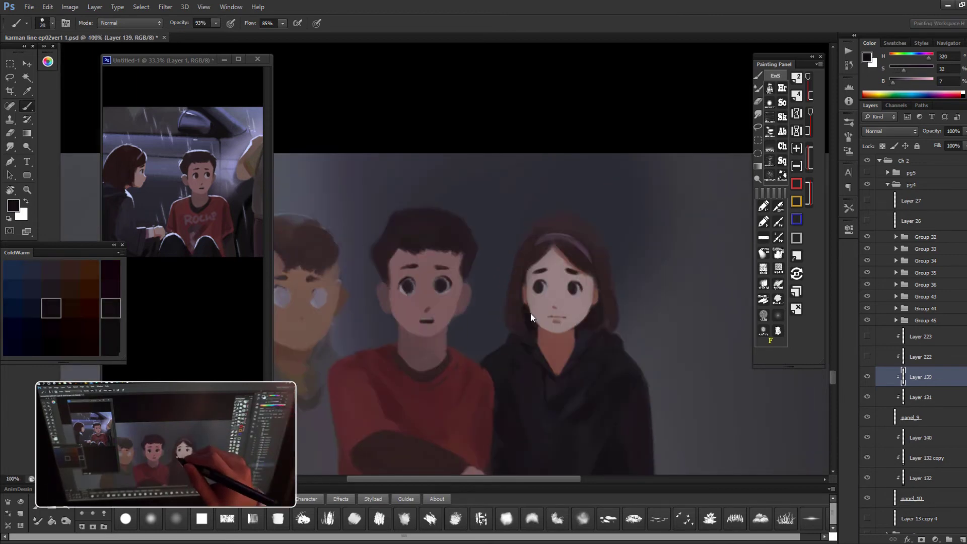
key(ctrl+minus)
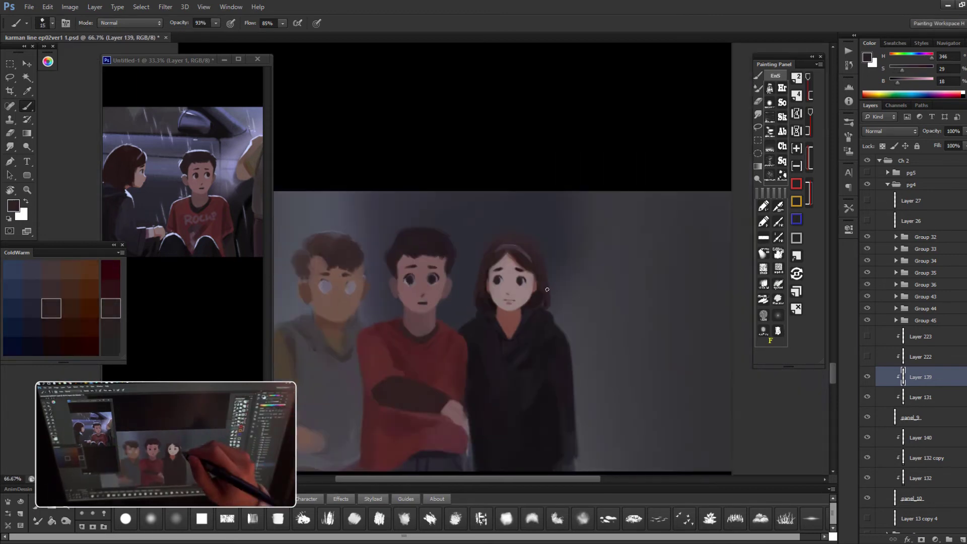
key(ctrl+plus)
key(ctrl+plus)
alt+click(473, 337)
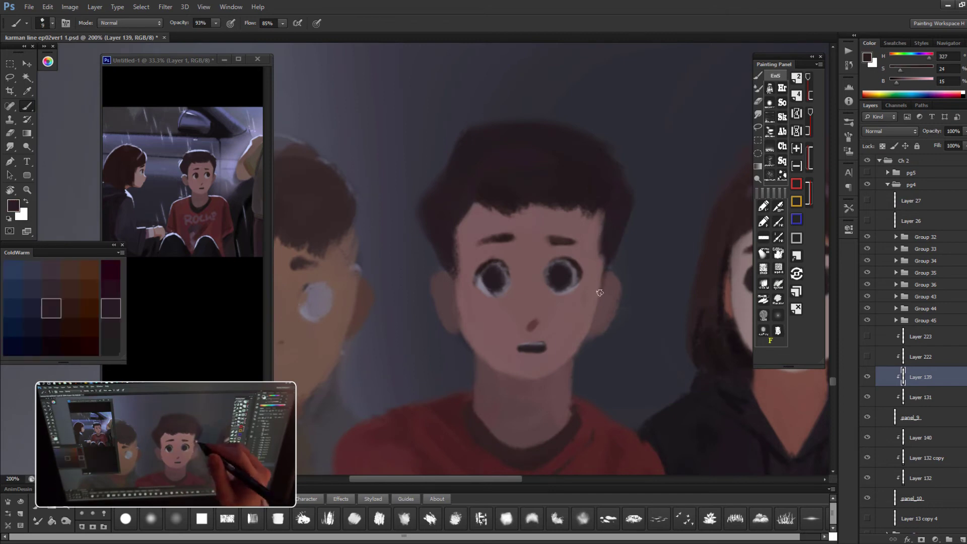
alt+click(598, 354)
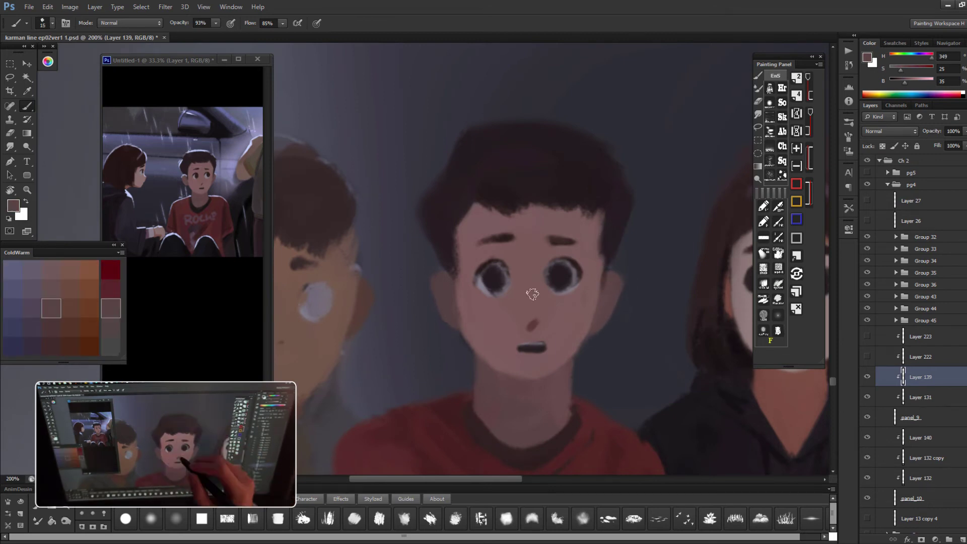
key(ctrl+minus)
key(ctrl+minus)
alt+click(525, 352)
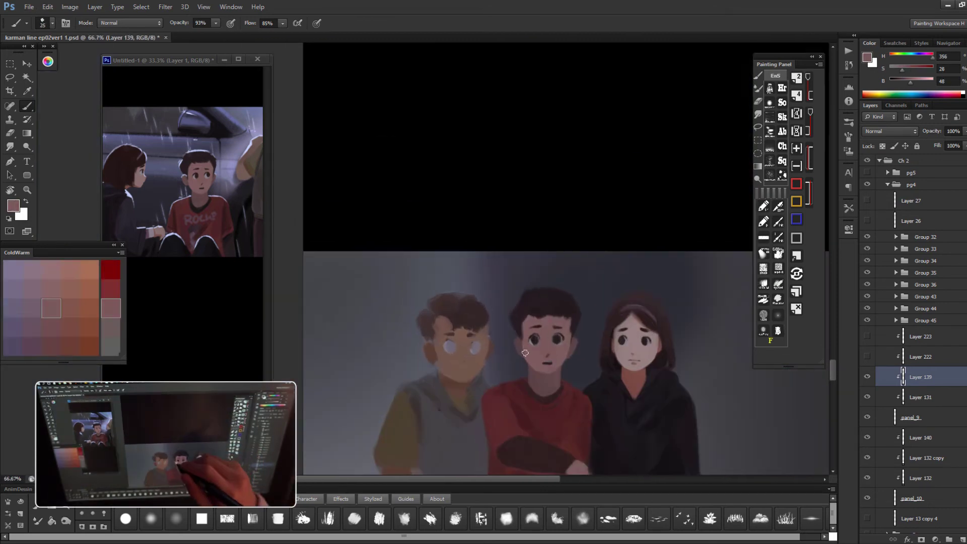
key(ctrl+minus)
key(ctrl+minus)
- Retouch the girl's face and mouth with a lighter sampled skin tone
drag(866, 336, 866, 356)
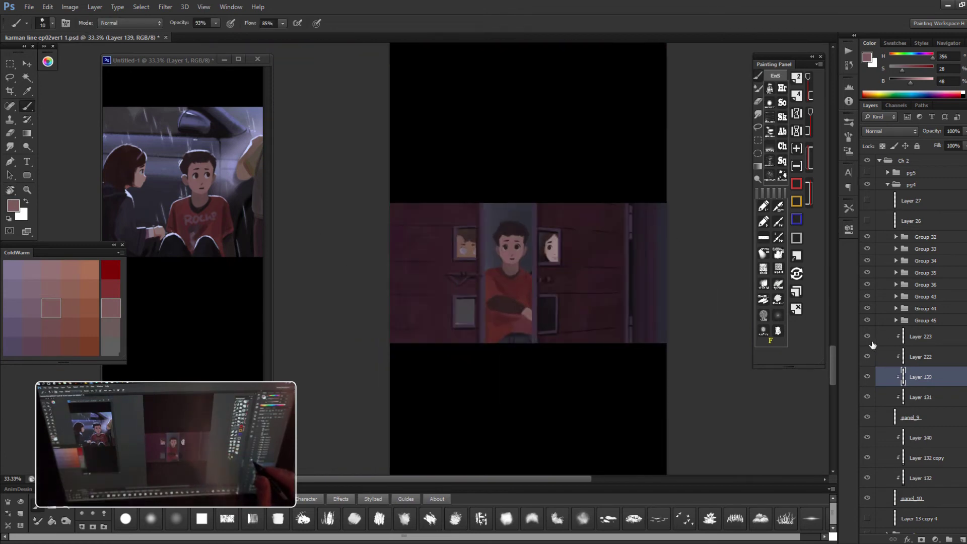
click(866, 355)
key(ctrl+plus)
key(ctrl+plus)
key(ctrl+plus)
alt+click(602, 292)
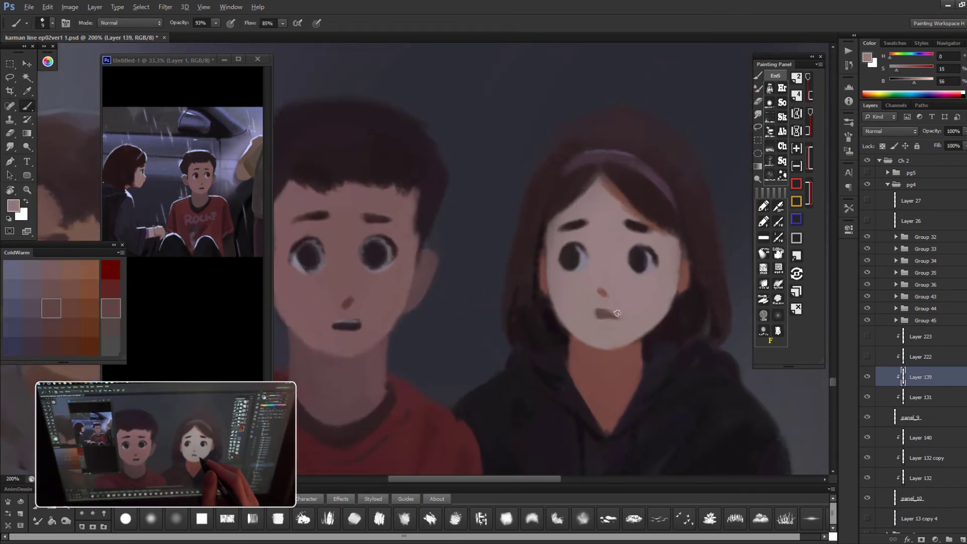
alt+click(613, 322)
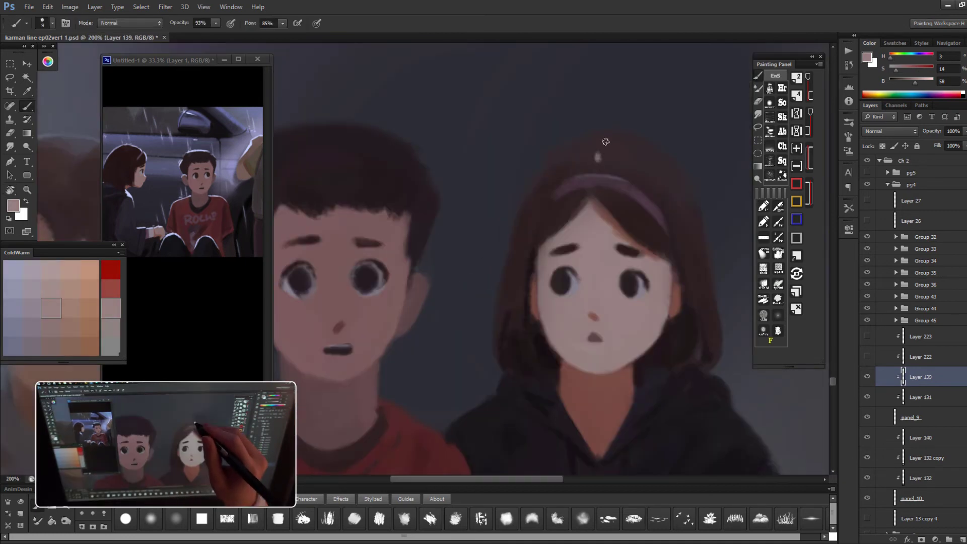
alt+click(612, 326)
- Paint fuller dark-brown hair on top and on the right side of the left boy's head
key(ctrl+minus)
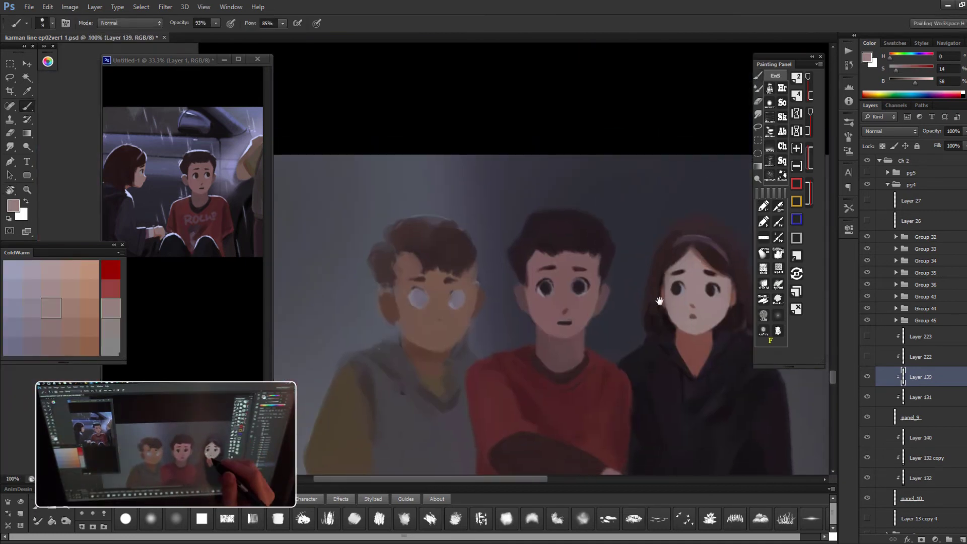
key(ctrl+plus)
alt+click(351, 288)
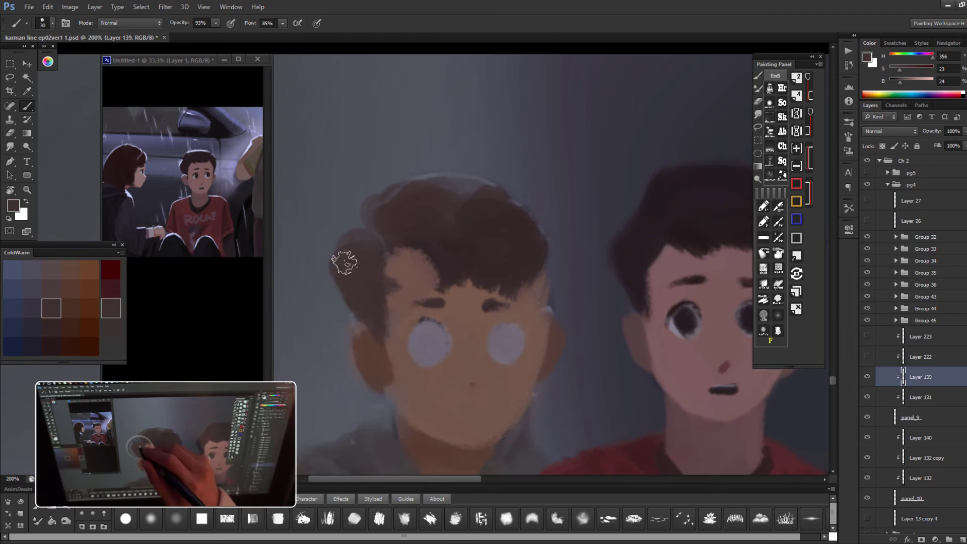
drag(344, 262, 497, 209)
alt+click(496, 209)
drag(546, 231, 533, 307)
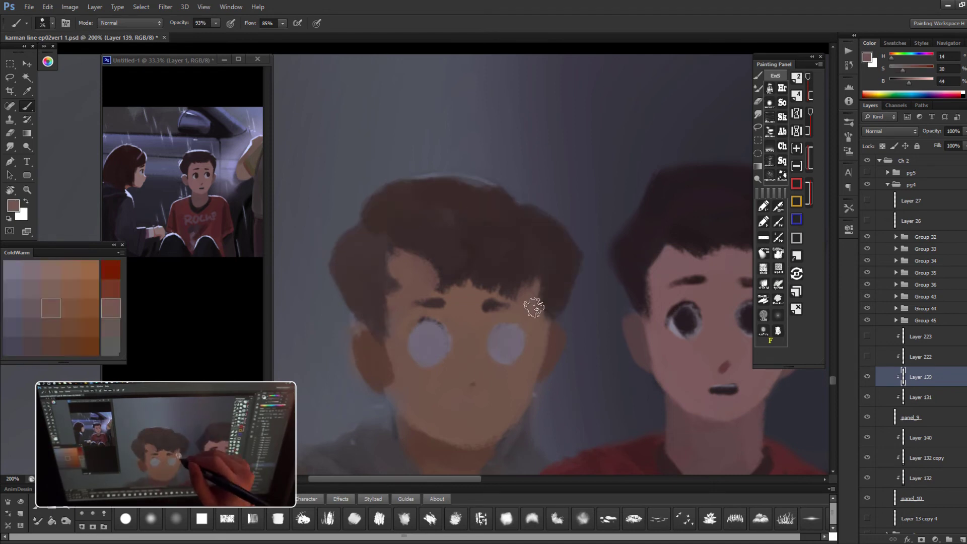
alt+click(534, 307)
- Reshape the children's hair with a Liquify pass and apply it
key(ctrl+minus)
key(ctrl+minus)
key(shift+ctrl+x)
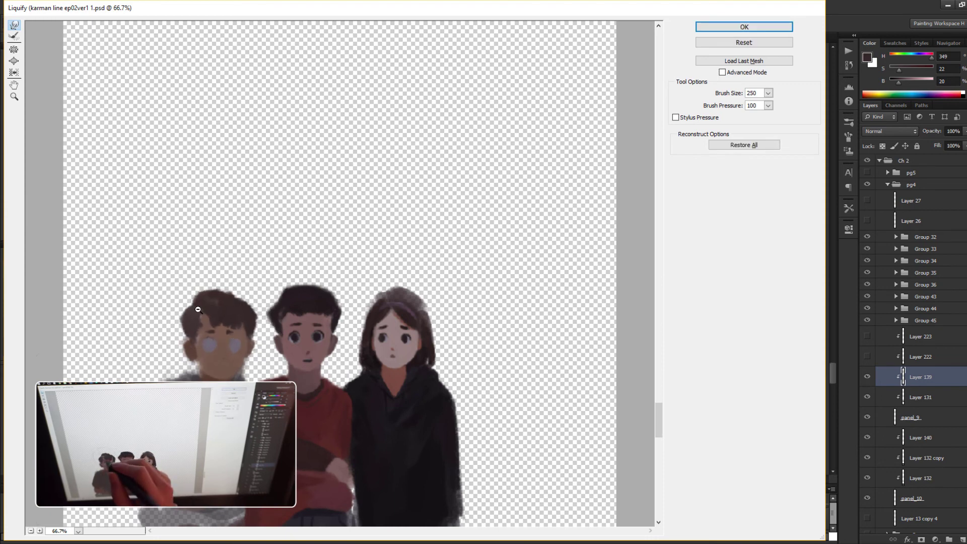
click(744, 27)
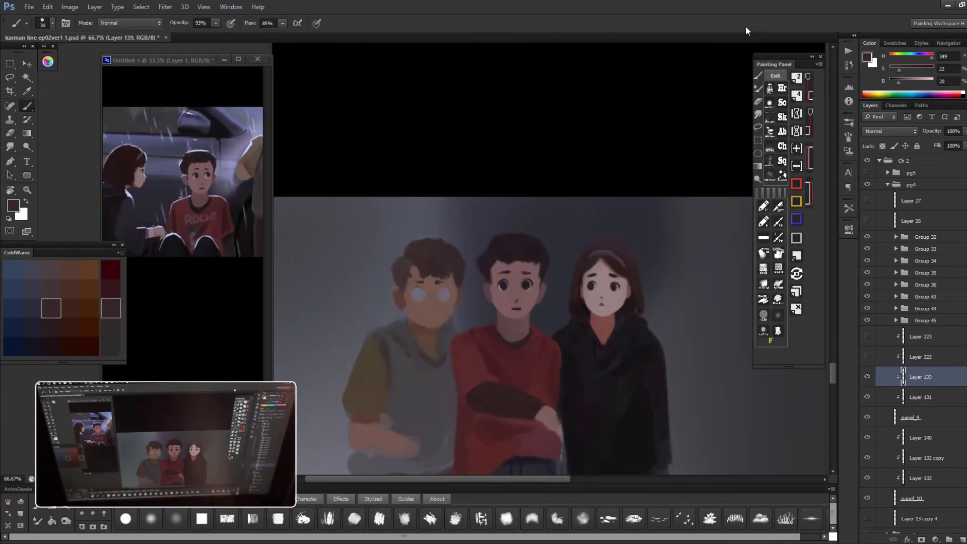
- Darken the middle boy's left eye with a dark stroke
key(ctrl+plus)
key(ctrl+plus)
drag(579, 311, 583, 297)
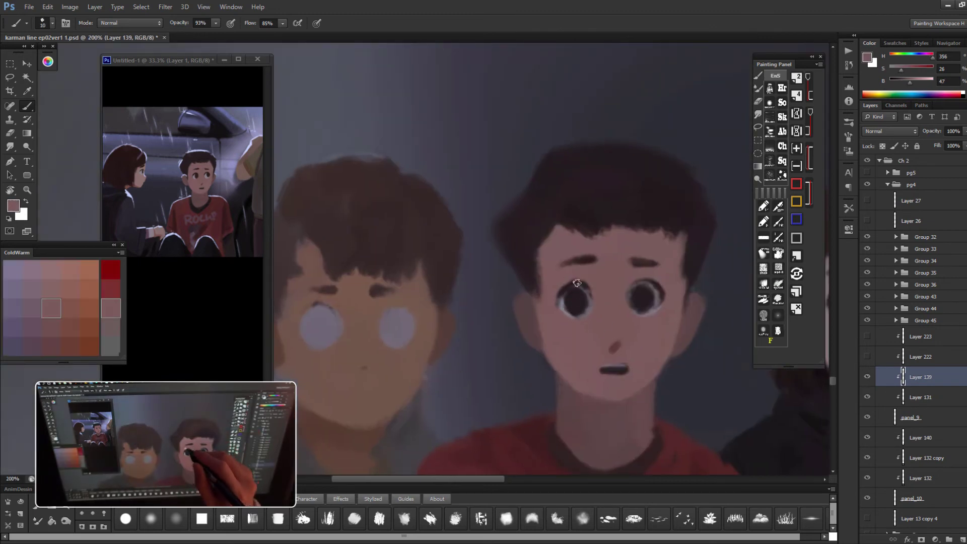
alt+click(636, 299)
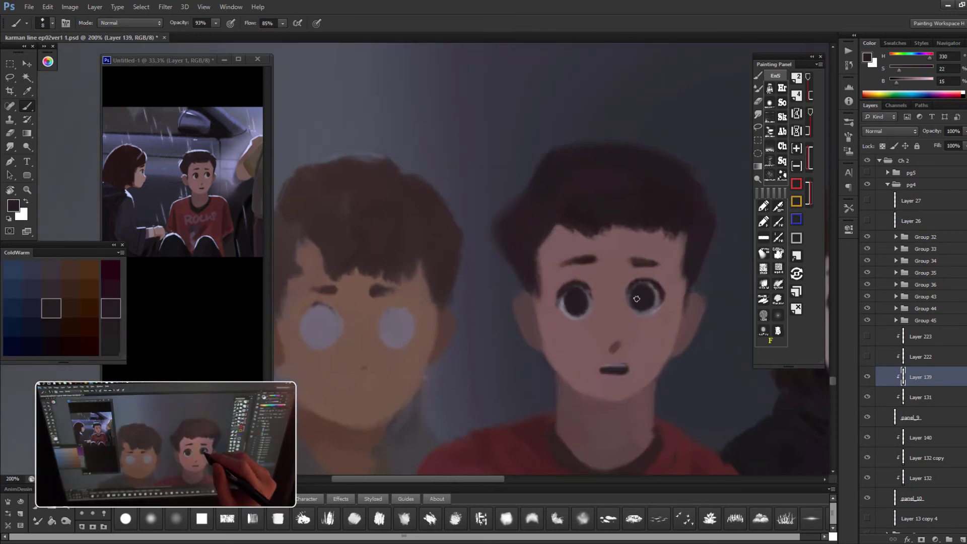
- Paint dark-brown hair strands over the left boy's forehead parting
drag(566, 286, 566, 139)
mouse_move(306, 199)
mouse_down()
mouse_move(346, 229)
mouse_move(404, 299)
mouse_up()
alt+click(346, 229)
alt+click(350, 192)
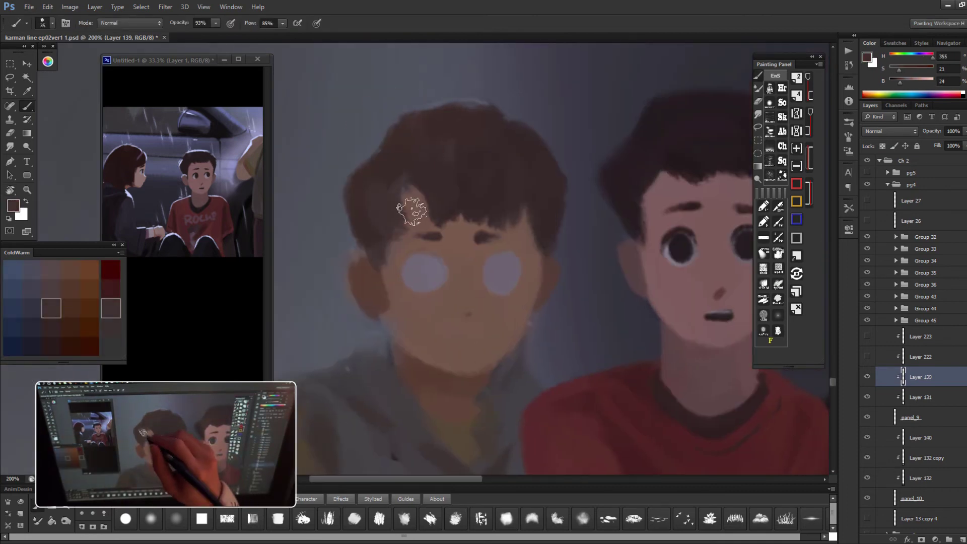
drag(412, 210, 436, 207)
alt+click(361, 270)
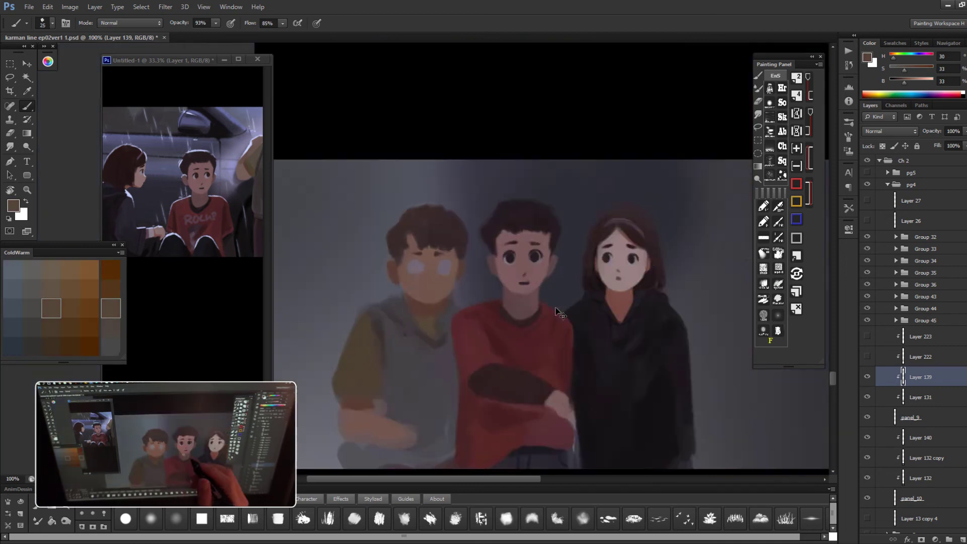
drag(500, 386, 514, 405)
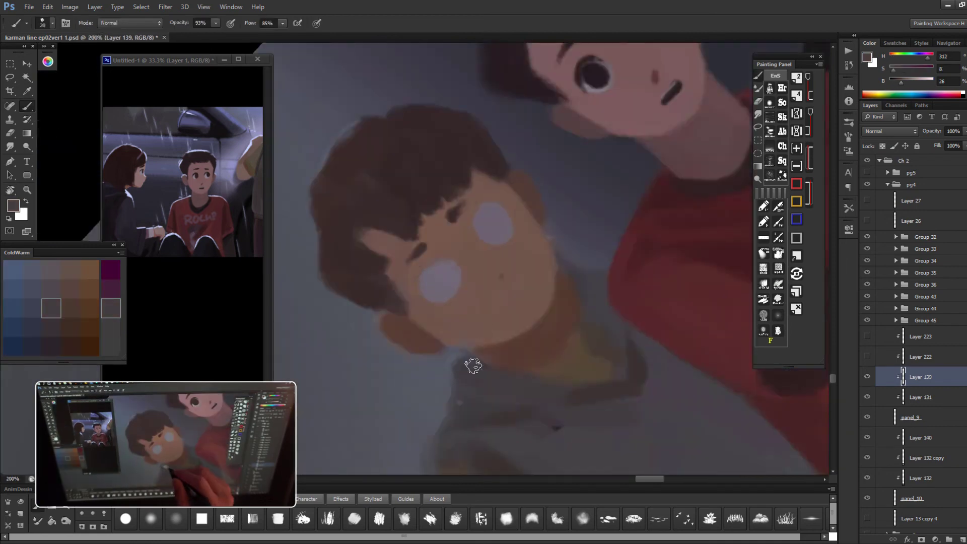
alt+click(514, 406)
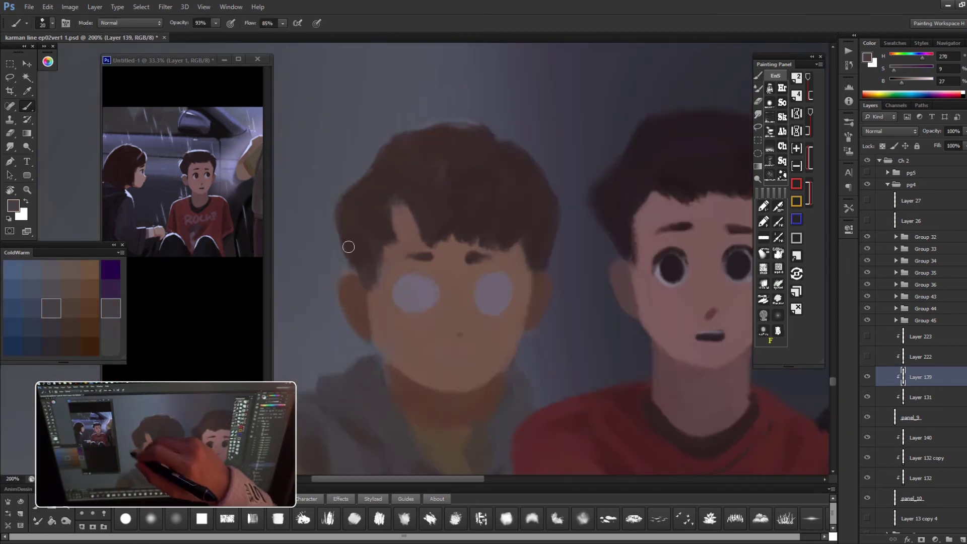
drag(349, 247, 416, 255)
key(Escape)
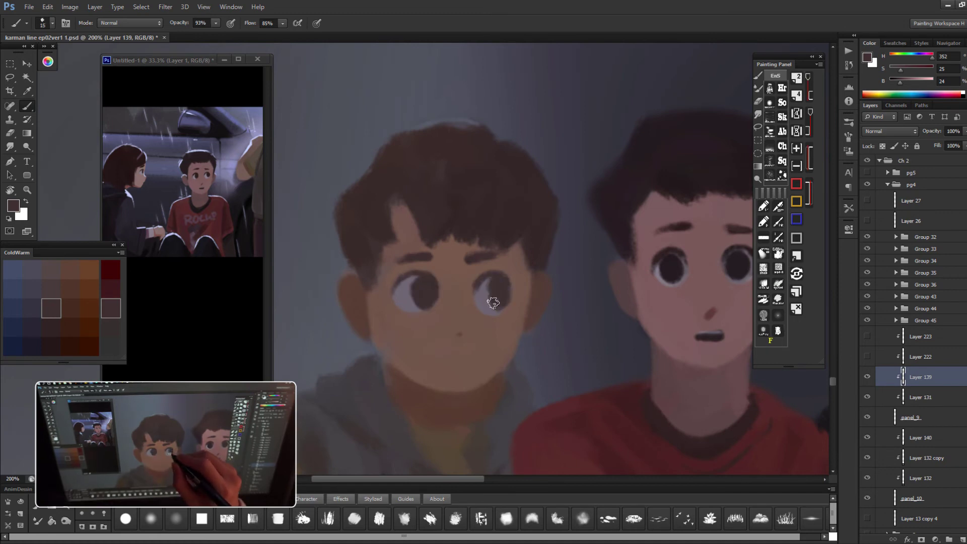
- On a new layer, lasso the left boy's eyes and paint them dark maroon
key(ctrl+shift+alt+n)
key(l)
drag(500, 289, 507, 308)
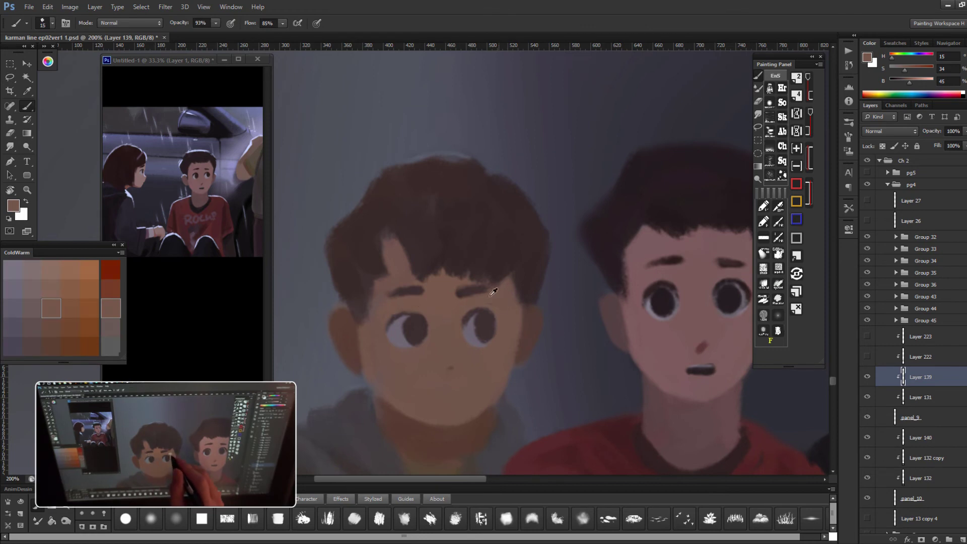
alt+click(384, 315)
key(bracketleft)
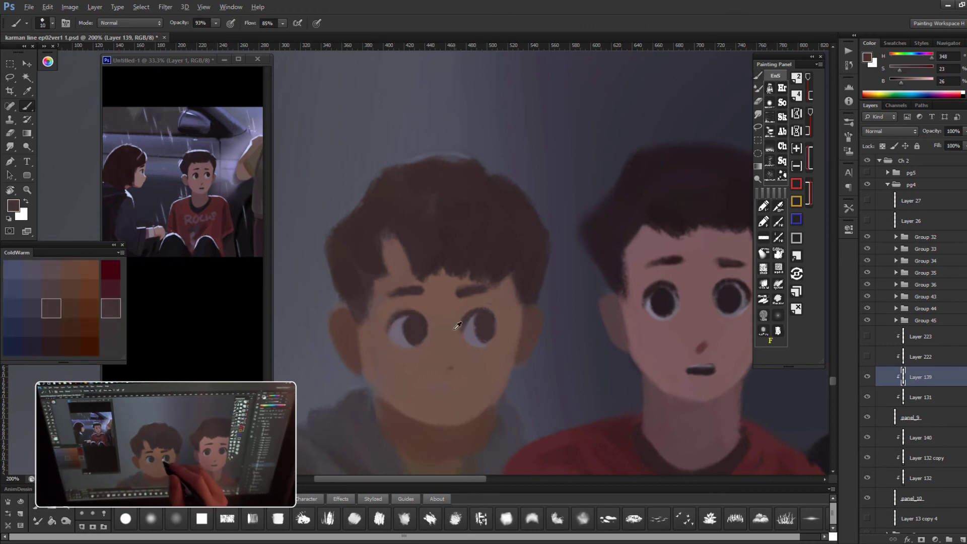
alt+click(409, 327)
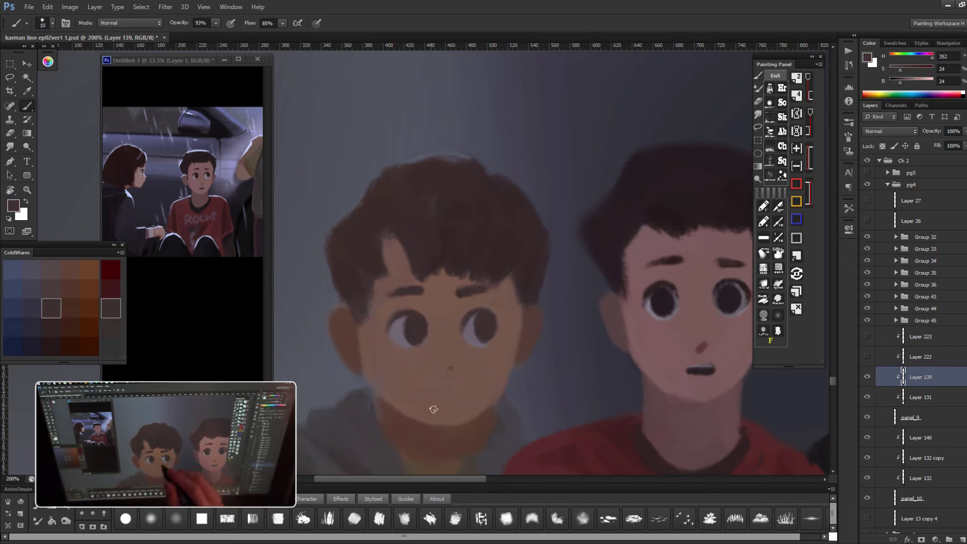
- Mark the left boy's hood neckline with a dark stroke
key(ctrl+minus)
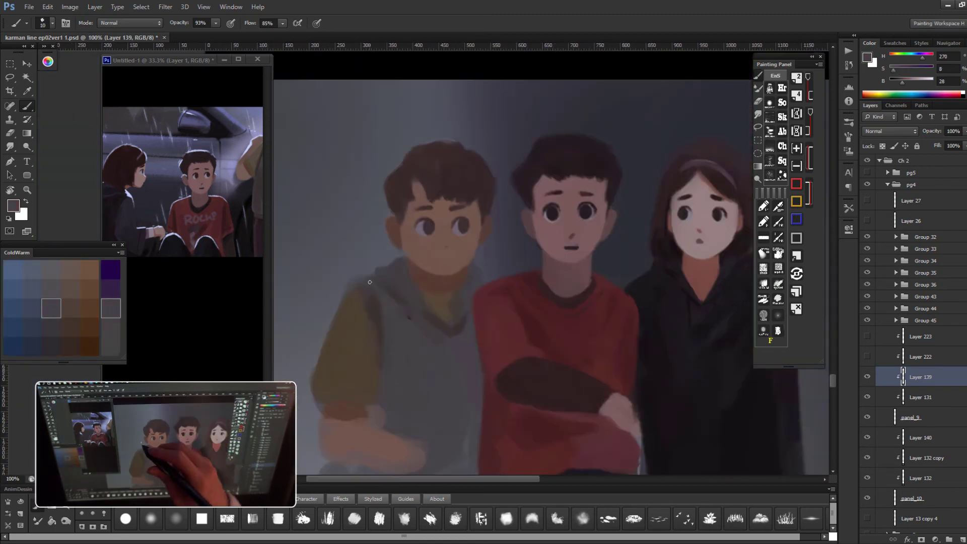
alt+click(443, 380)
key(bracketright)
key(bracketright)
key(bracketright)
key(r)
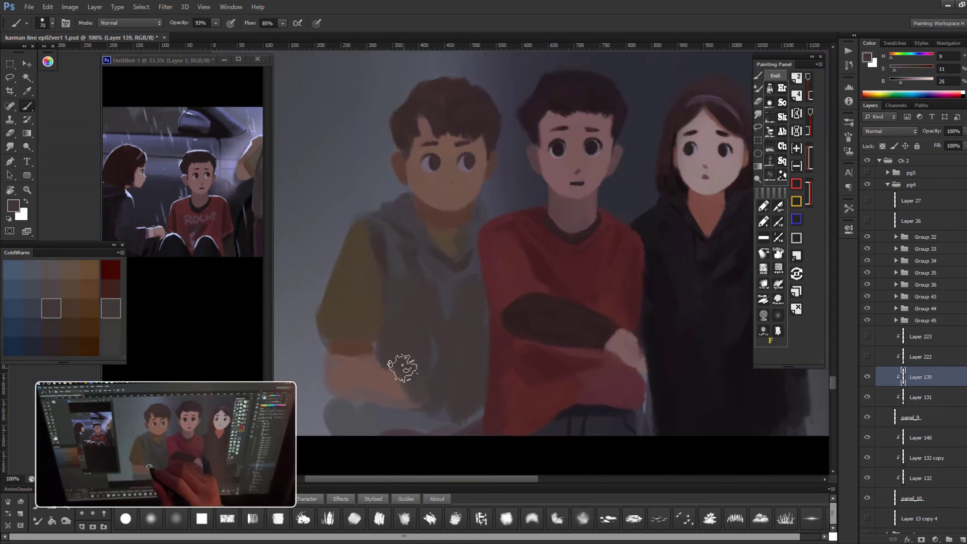
mouse_move(399, 382)
mouse_down()
mouse_move(492, 384)
mouse_move(492, 302)
mouse_move(560, 350)
mouse_move(359, 305)
mouse_up()
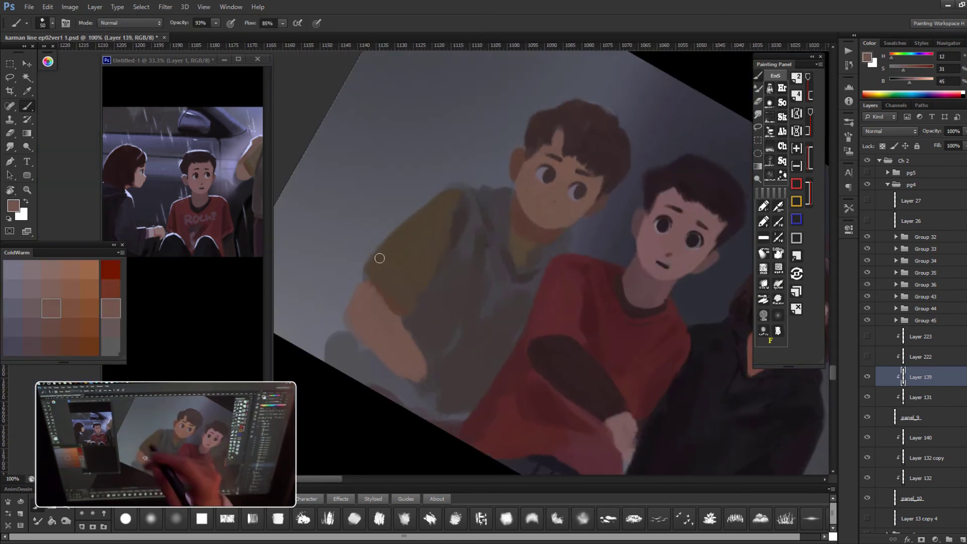
key(Escape)
key(b)
alt+click(398, 372)
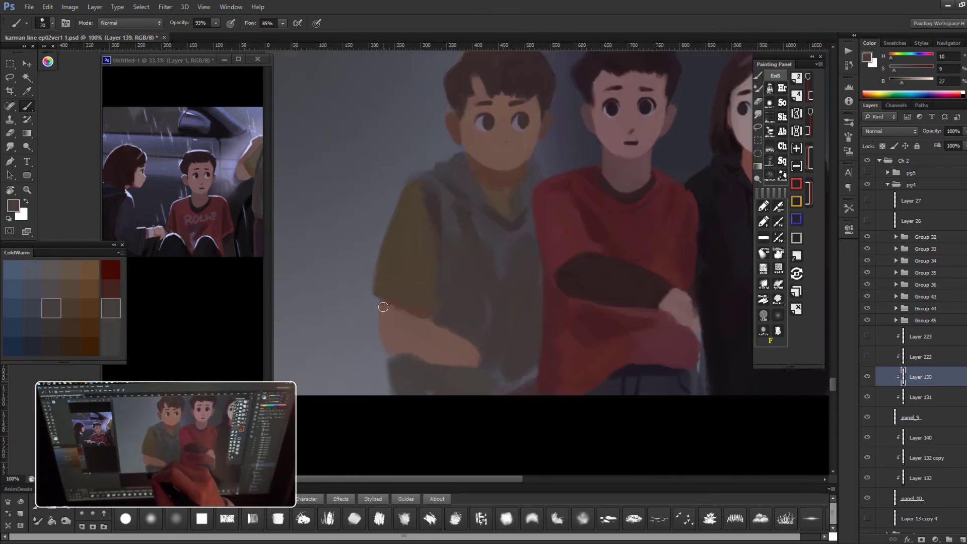
key(r)
mouse_move(391, 308)
mouse_down()
mouse_move(544, 194)
mouse_move(369, 268)
mouse_up()
key(Escape)
key(Escape)
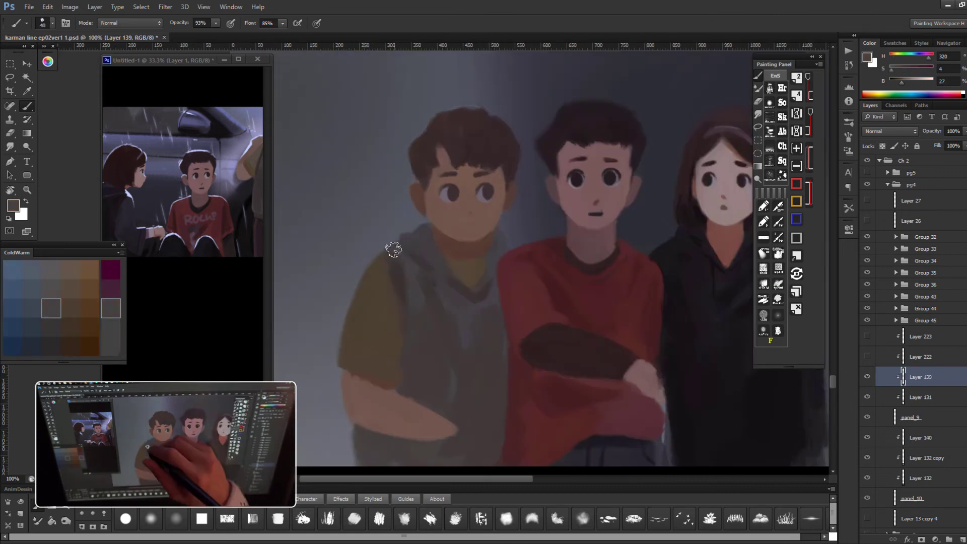
drag(439, 279, 485, 285)
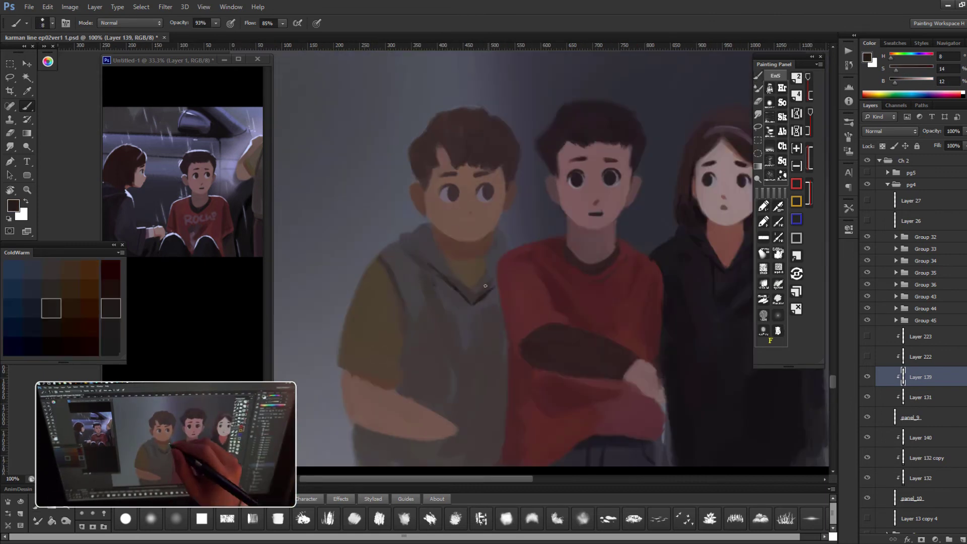
- Brighten the hoodie with a light-grey U-shaped stroke and lighter U.S letters
key(bracketright)
key(bracketright)
key(bracketright)
alt+click(468, 302)
drag(447, 336, 496, 355)
alt+click(439, 310)
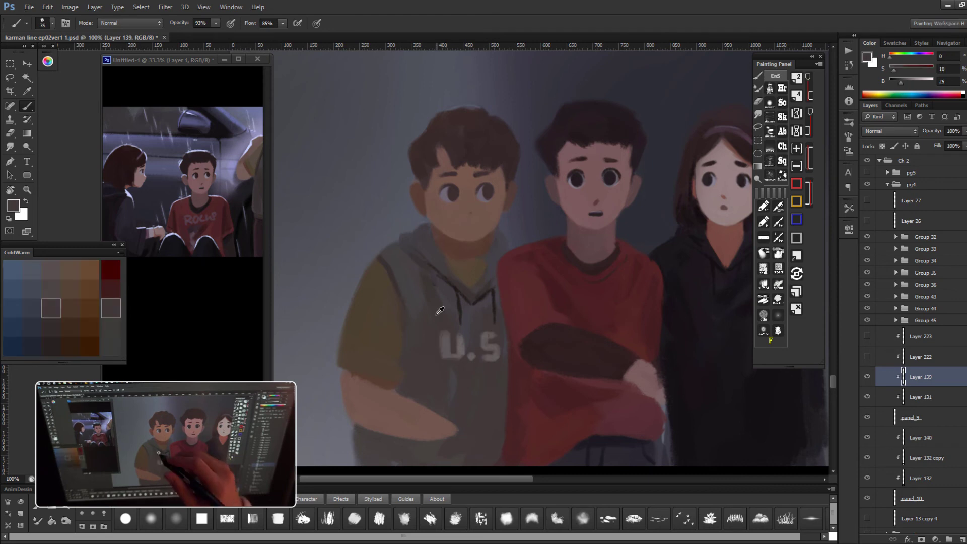
key(r)
mouse_move(474, 311)
mouse_down()
mouse_move(308, 293)
mouse_move(473, 307)
mouse_up()
alt+click(482, 296)
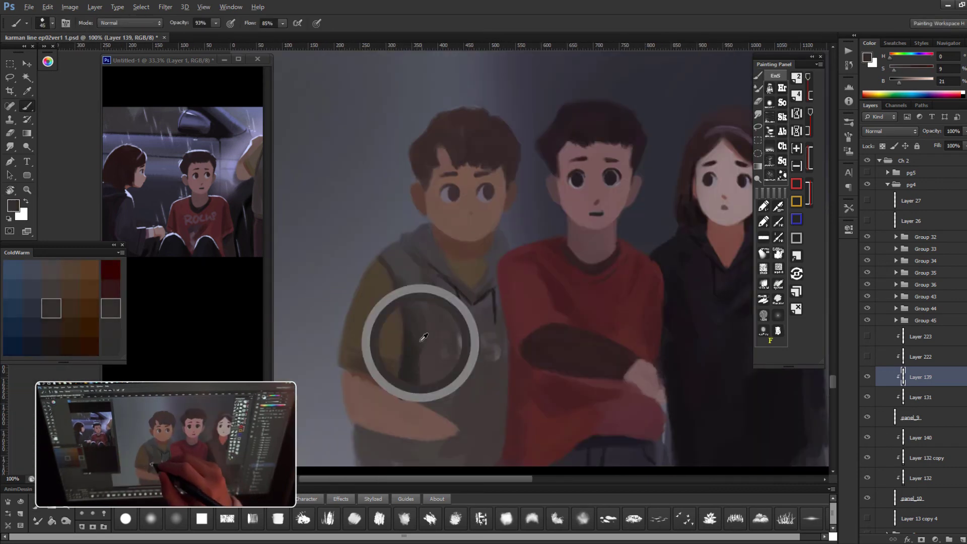
- Shade the left boy's neck and grey vest, and paint dark-brown hoodie drawstrings
key(r)
mouse_move(420, 334)
mouse_down()
mouse_move(353, 302)
mouse_move(420, 335)
mouse_up()
alt+click(469, 258)
key(r)
mouse_move(469, 258)
mouse_down()
mouse_move(446, 254)
mouse_move(481, 279)
mouse_up()
alt+click(446, 254)
key(r)
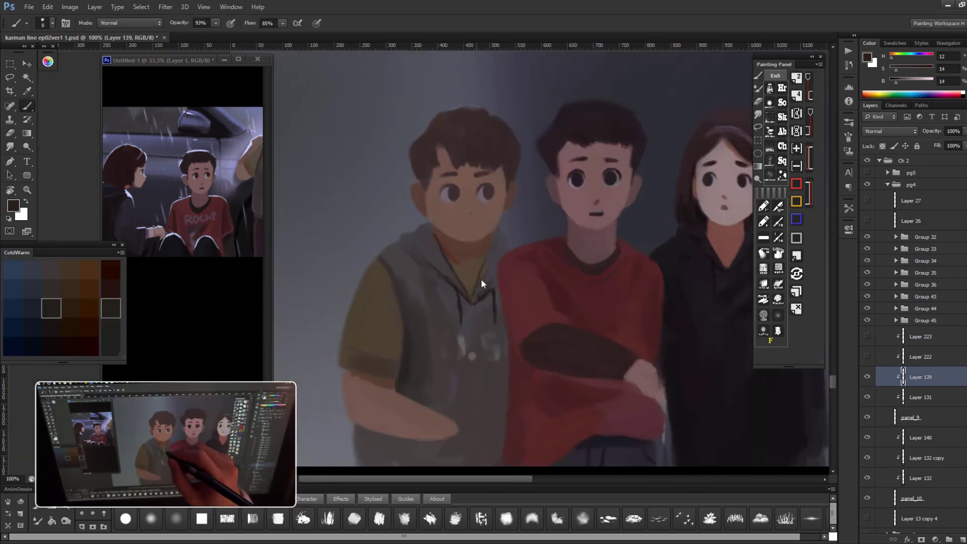
alt+click(484, 268)
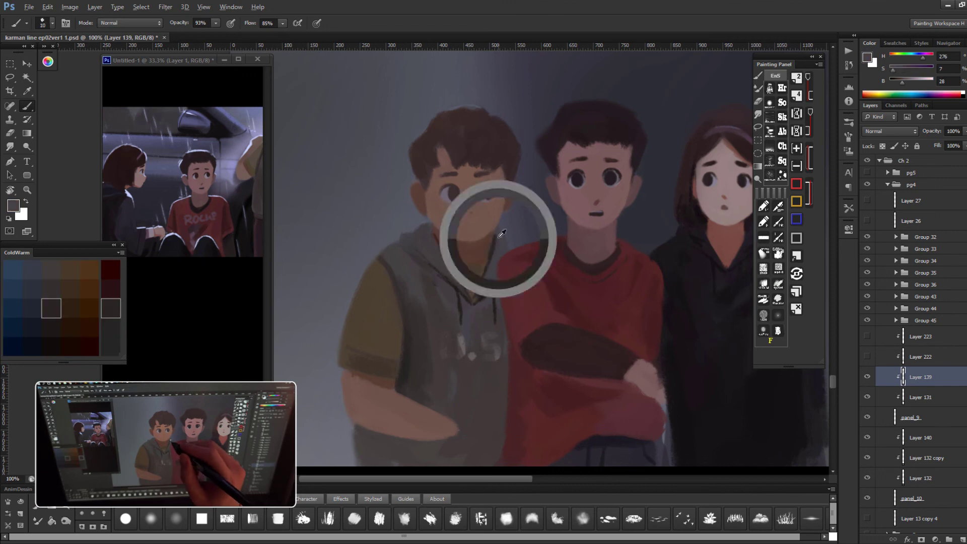
key(r)
drag(484, 268, 654, 230)
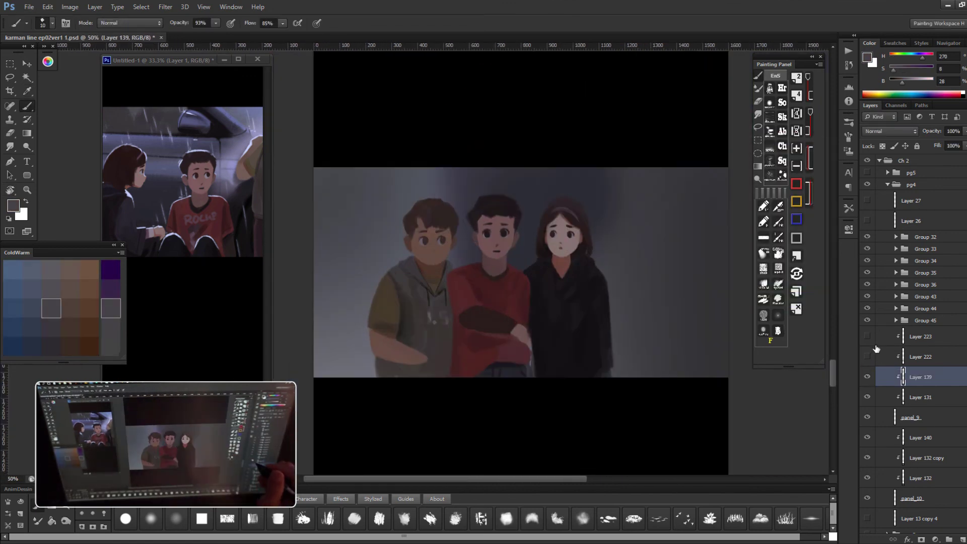
key(ctrl+shift+x)
- Nudge the red shirt's shape slightly in Liquify with a smaller warp brush
drag(300, 366, 298, 347)
key(bracketleft)
key(bracketleft)
key(bracketleft)
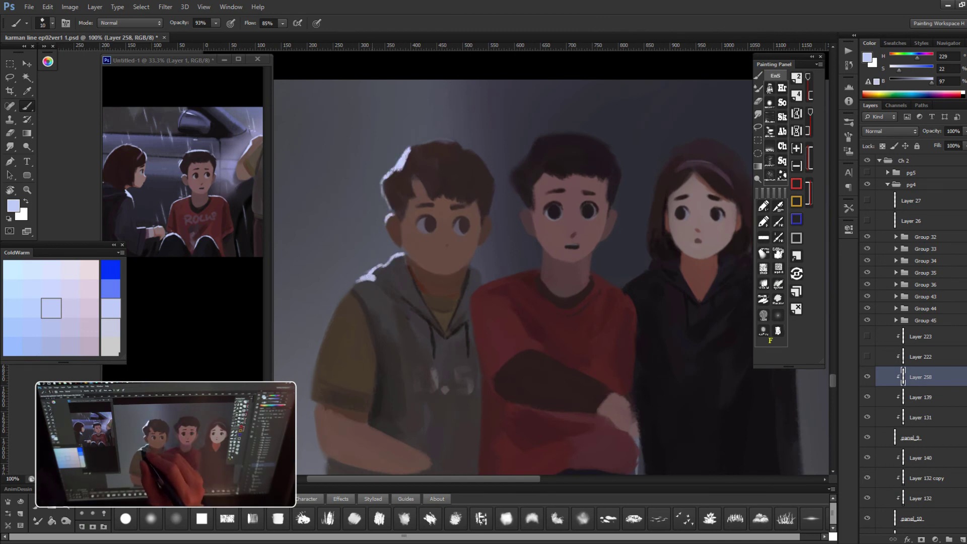
drag(503, 151, 356, 271)
key(Escape)
- Add a light rim stroke on the middle boy's hair and Liquify Layer 139 to round it
drag(471, 238, 489, 222)
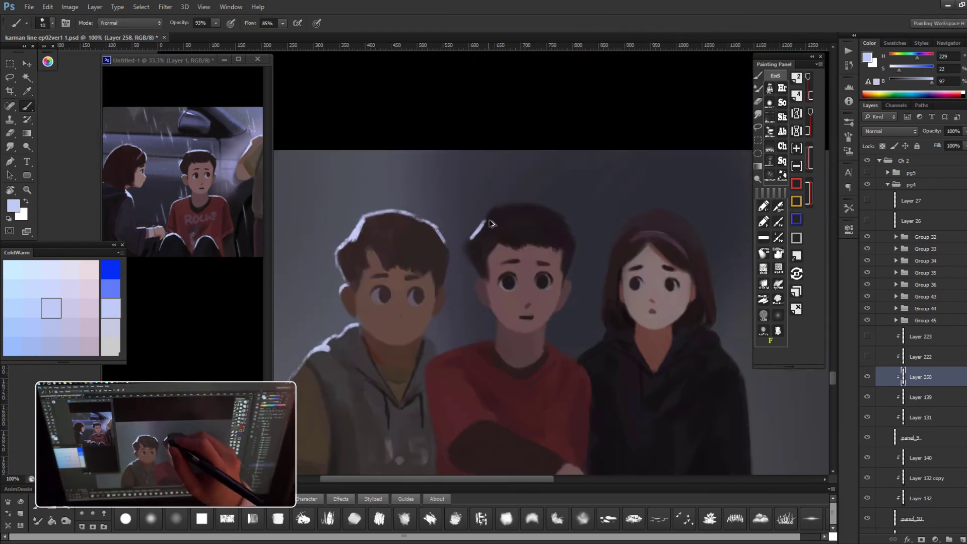
key(alt+bracketleft)
key(shift+ctrl+x)
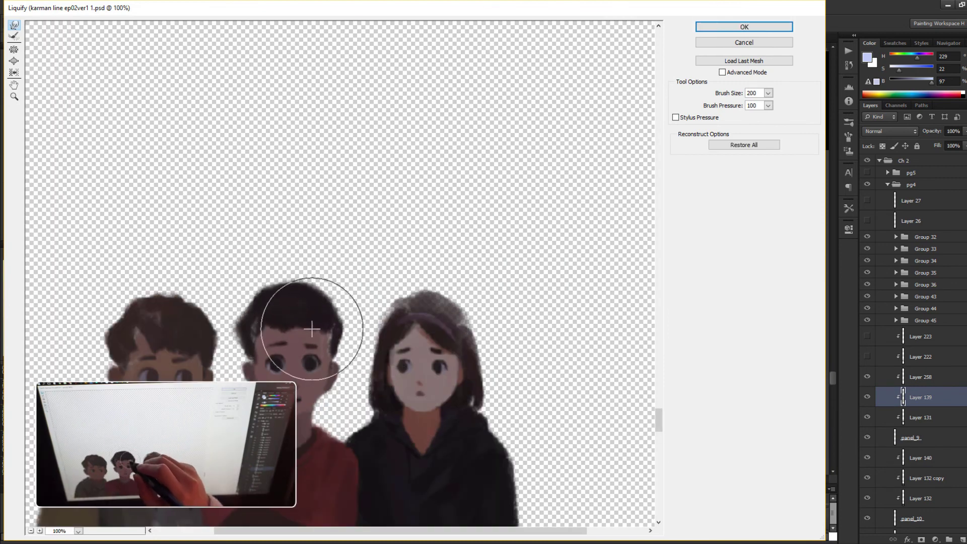
key(Return)
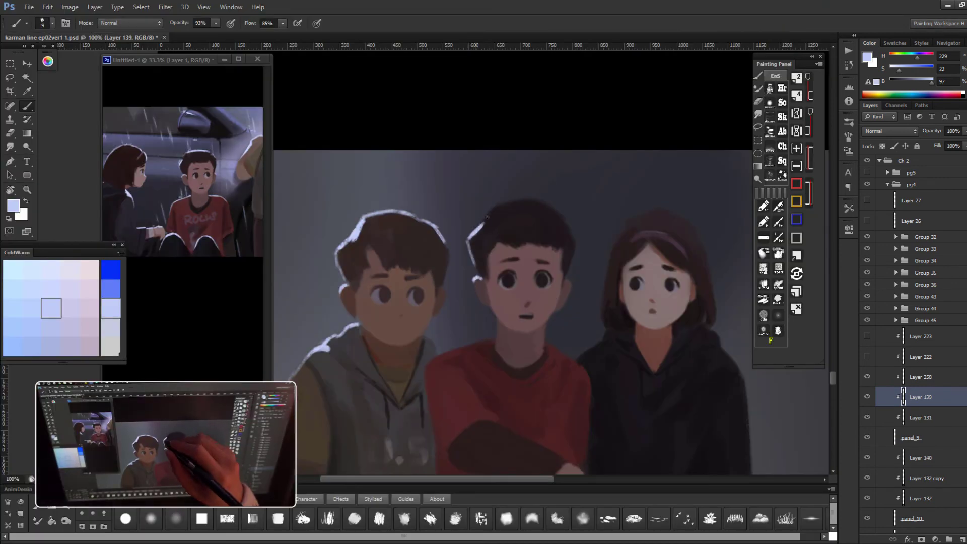
- Paint a pale rim light along the middle boy's neck and shoulders with a size 10-15 brush
drag(486, 216, 403, 243)
key(Escape)
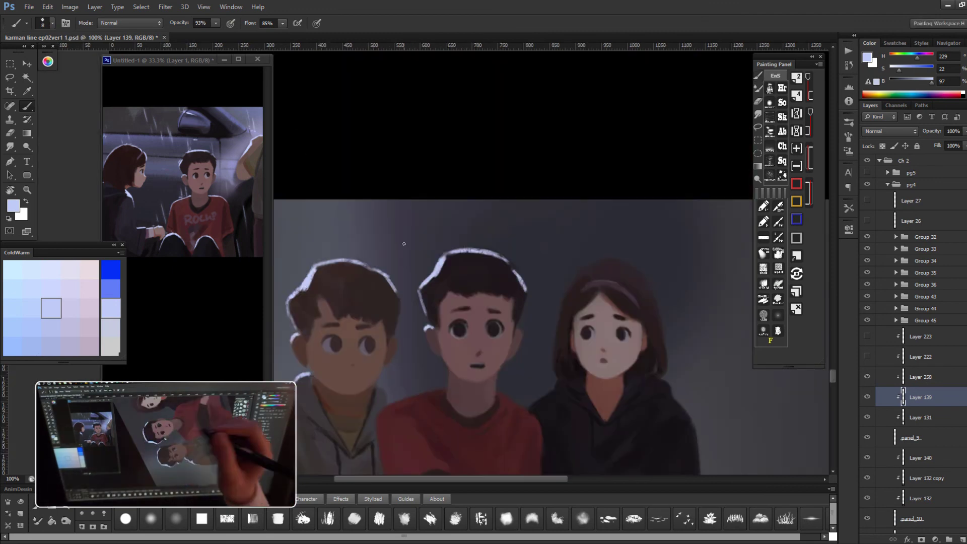
drag(501, 311, 497, 329)
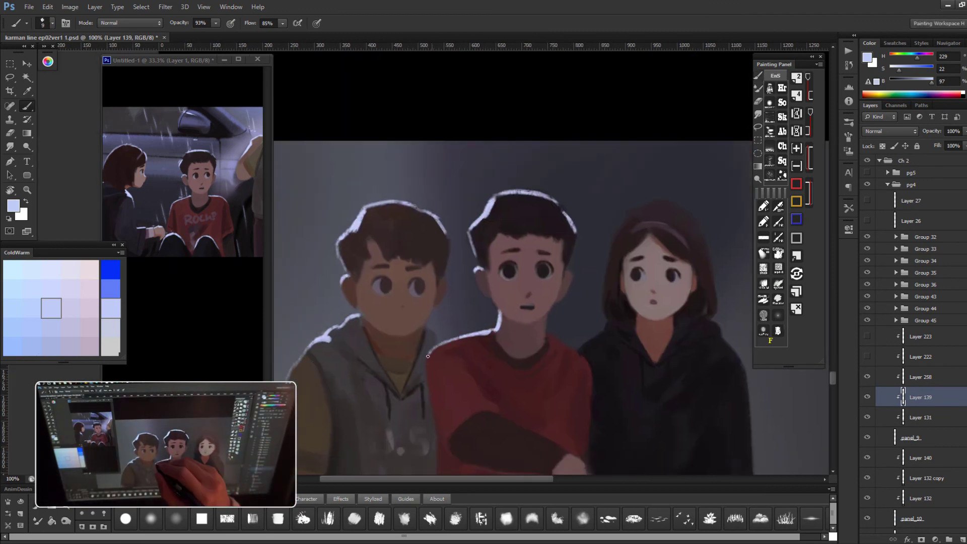
drag(428, 356, 433, 299)
key(bracketright)
key(bracketright)
key(bracketleft)
mouse_move(459, 383)
mouse_down()
mouse_move(402, 319)
mouse_move(428, 302)
mouse_move(597, 263)
mouse_move(478, 262)
mouse_move(459, 126)
mouse_up()
key(bracketleft)
key(ctrl+minus)
key(ctrl+minus)
key(ctrl+minus)
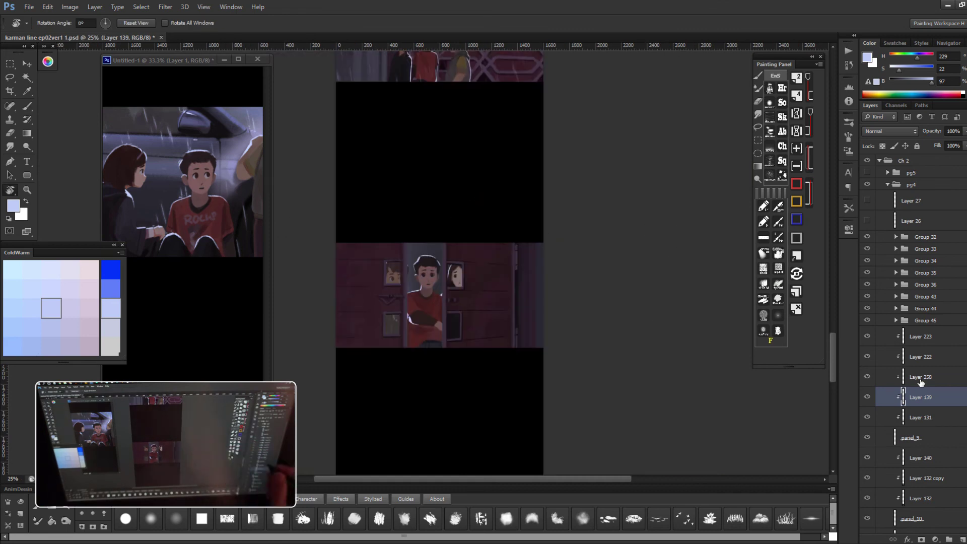
- Select the door panel's layer and move Layer 247 copy 8 in the stack
key(alt+bracketleft)
key(ctrl+u)
key(Escape)
key(ctrl+t)
key(Escape)
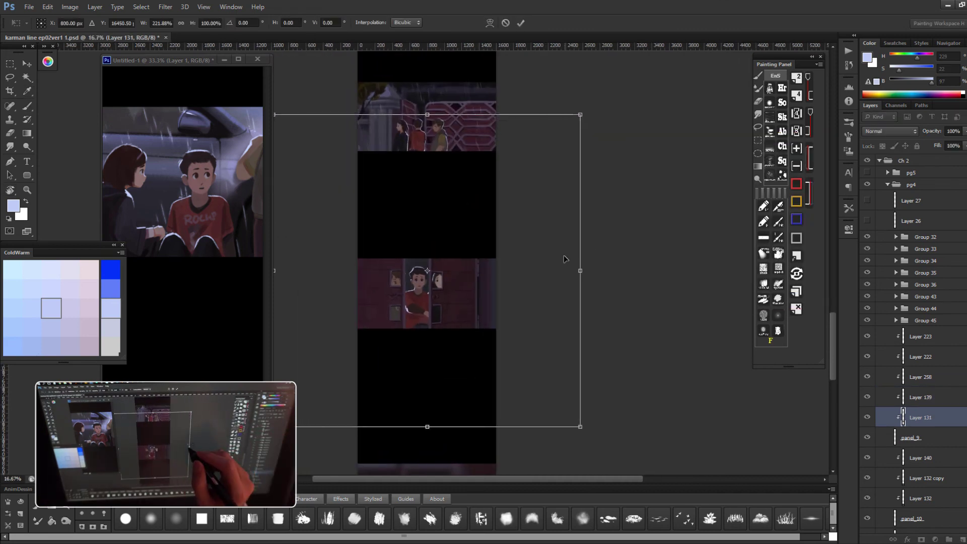
key(r)
mouse_move(931, 321)
mouse_down()
mouse_move(946, 476)
mouse_move(941, 370)
mouse_up()
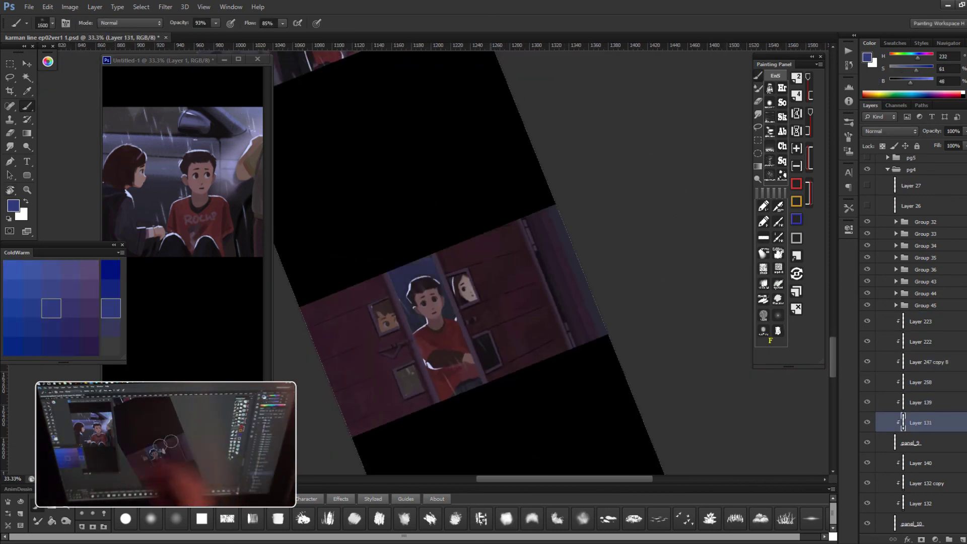
- Darken the door panel (Saturation -15, Lightness -20) and colorize the Multiply layer at Hue 151, Saturation 52
key(ctrl+alt+u)
click(805, 156)
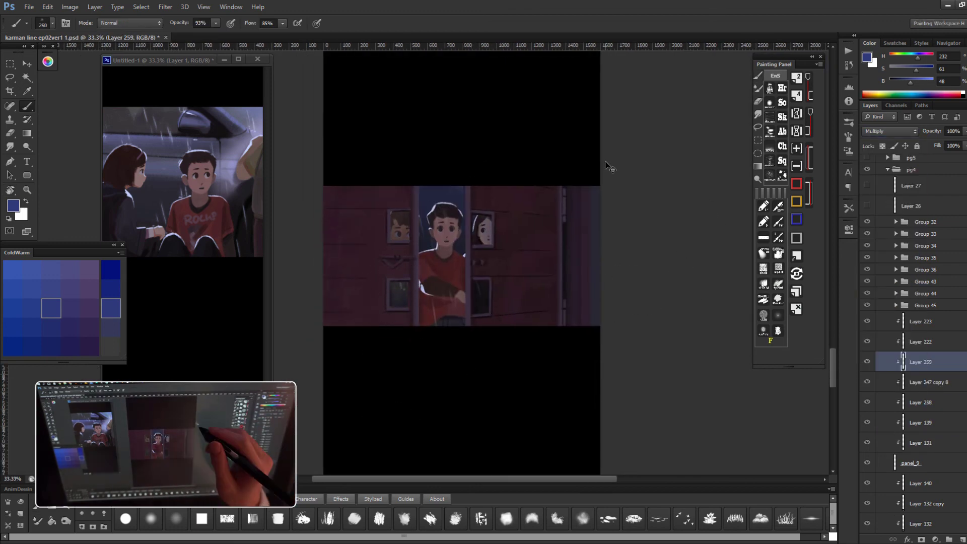
key(ctrl+u)
key(Tab)
key(Tab)
key(Tab)
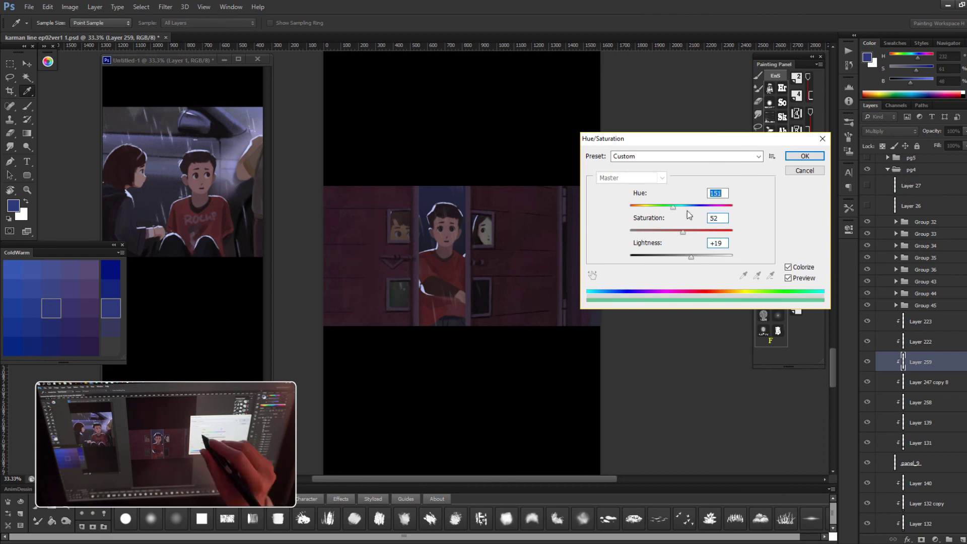
- Apply the tint, then duplicate Layer 222 and blur the copy by 41.5 pixels
key(Return)
key(ctrl+minus)
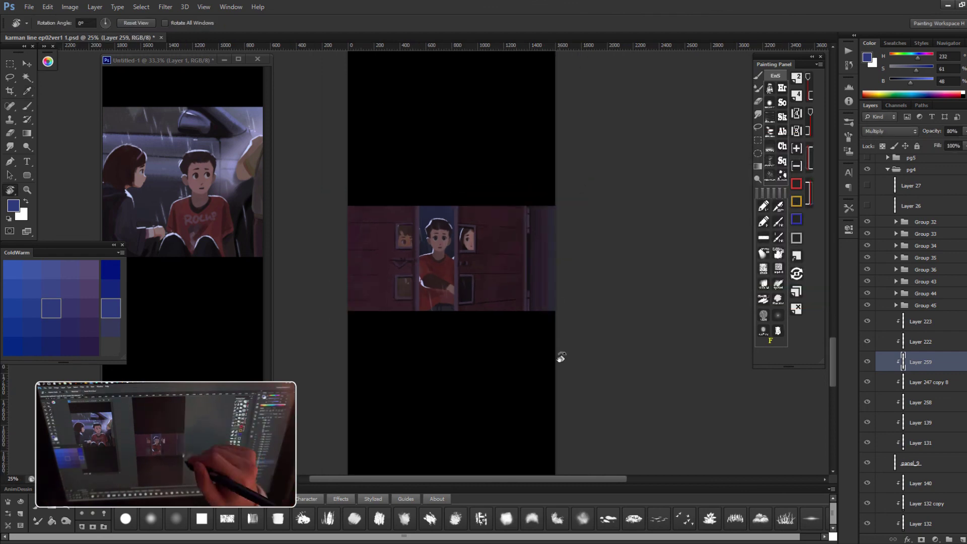
scroll(557, 302, up, 5)
click(939, 344)
key(ctrl+j)
key(ctrl+alt+f)
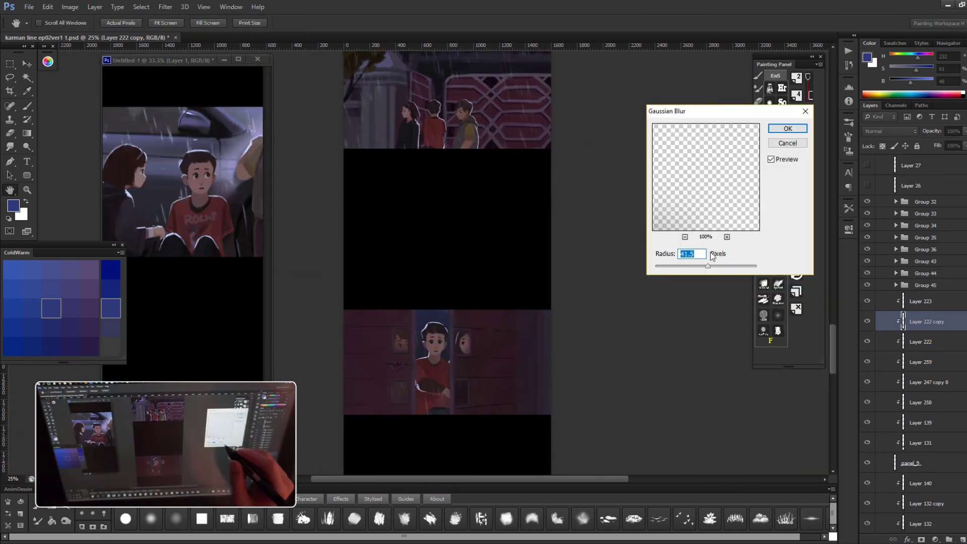
key(Return)
- Set the blurred Layer 222 copy to 65% opacity and hide Layer 223
key(m)
scroll(496, 443, down, 1)
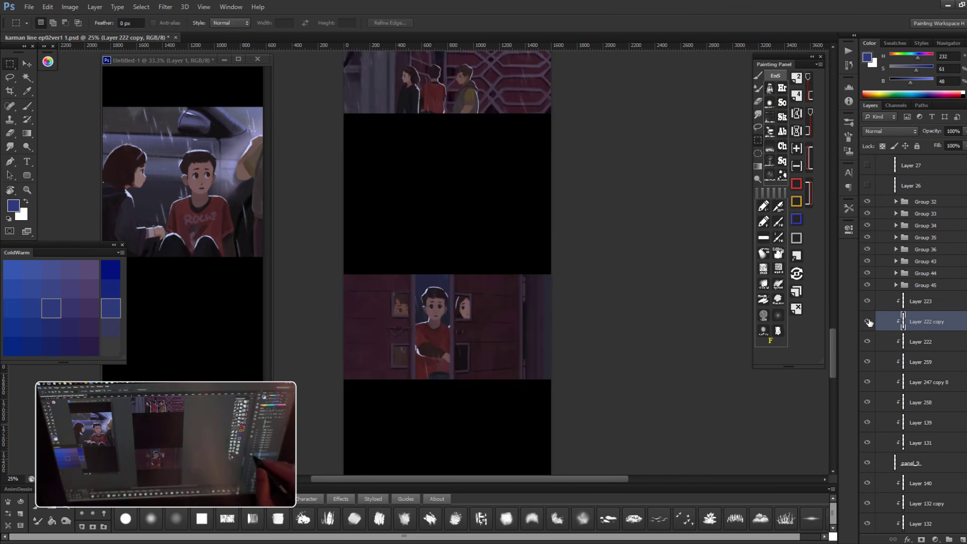
key(ctrl+plus)
key(6)
key(5)
click(868, 301)
click(876, 301)
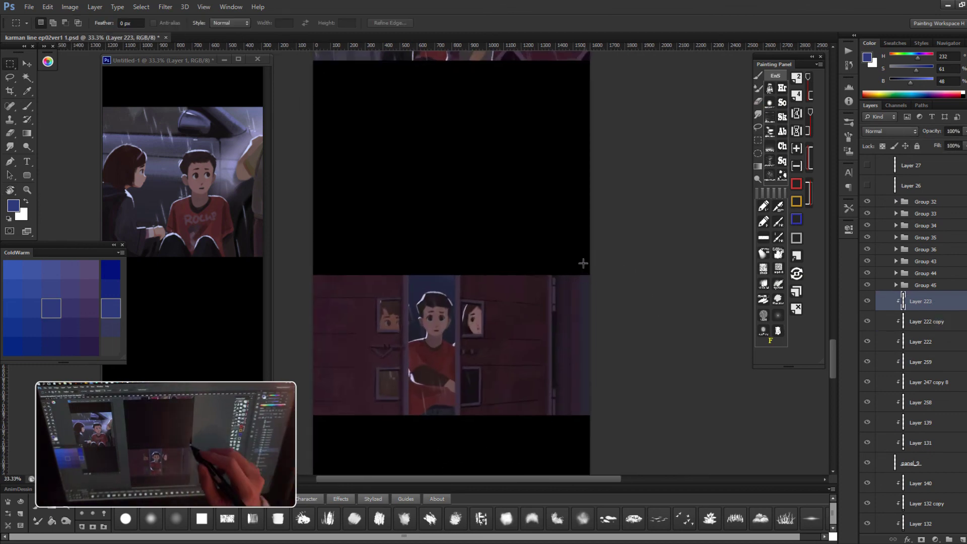
key(r)
key(ctrl+minus)
scroll(435, 251, up, 2)
- Group the door panel's layers and select Layer 140 of the blurred street panel
key(ctrl+g)
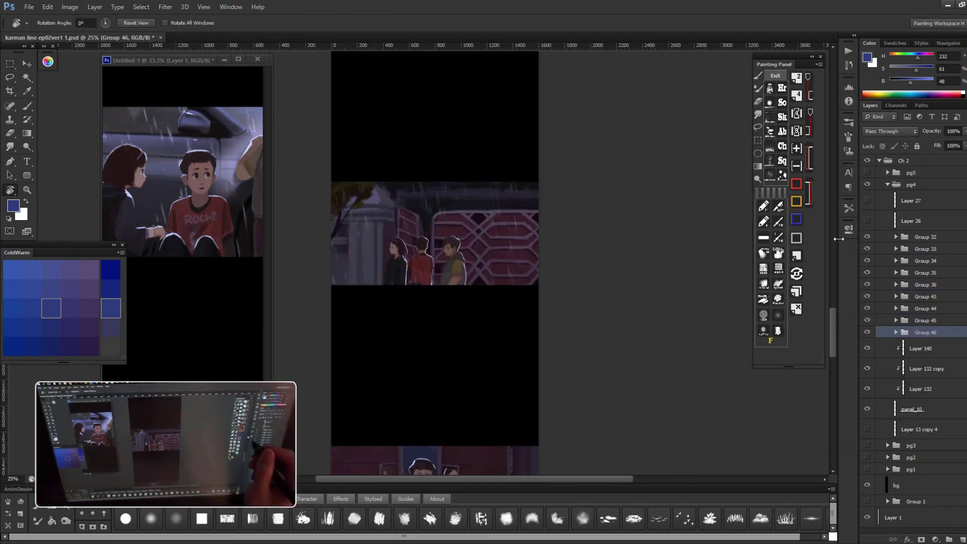
scroll(424, 252, up, 3)
scroll(815, 342, down, 5)
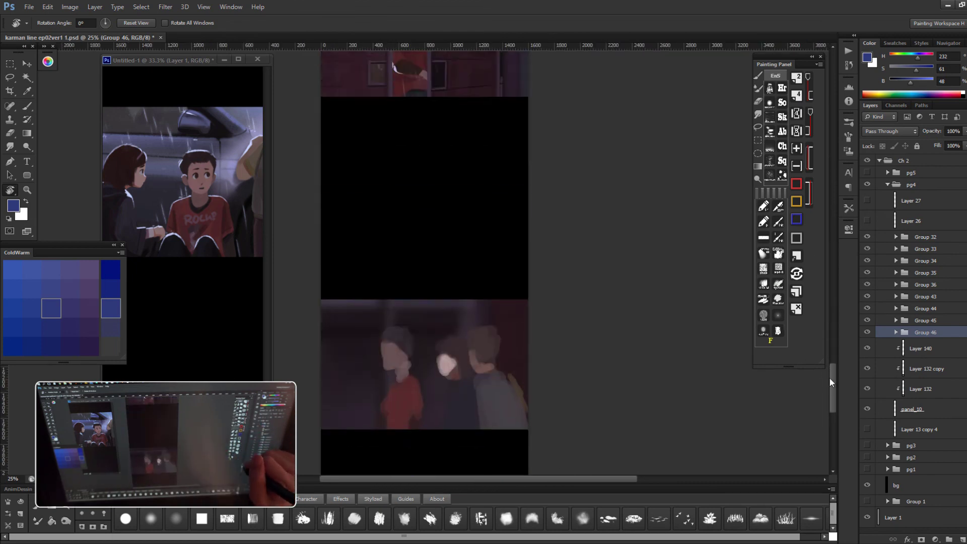
scroll(825, 352, down, 3)
scroll(825, 340, down, 3)
click(876, 349)
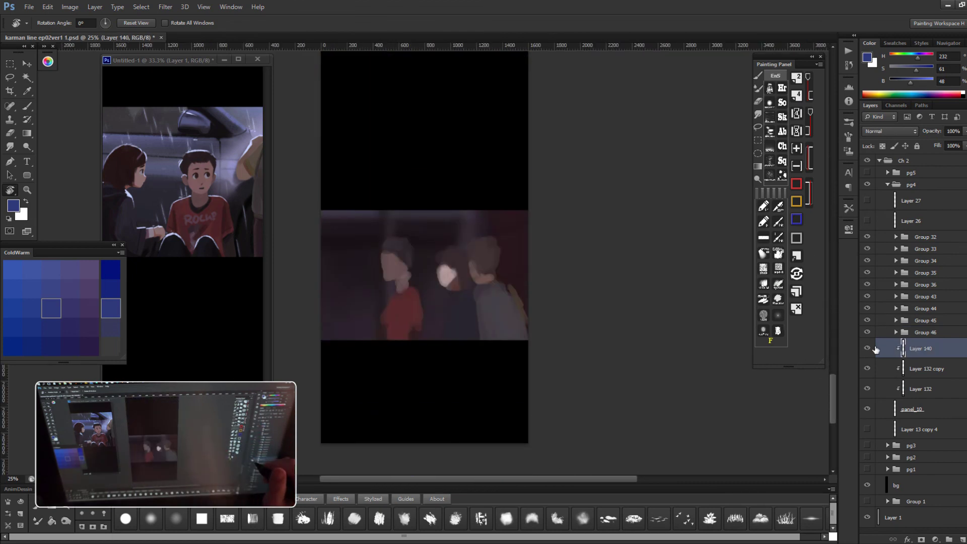